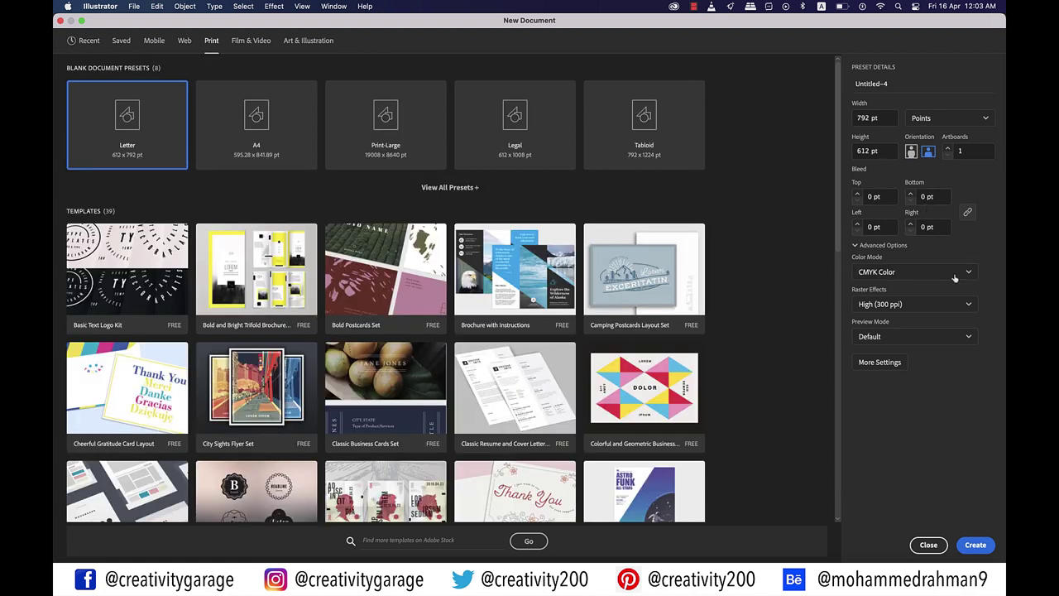
# Create a landscape Letter document, 792 by 612 pt, with the RGB color mode
pyautogui.click(955, 279)
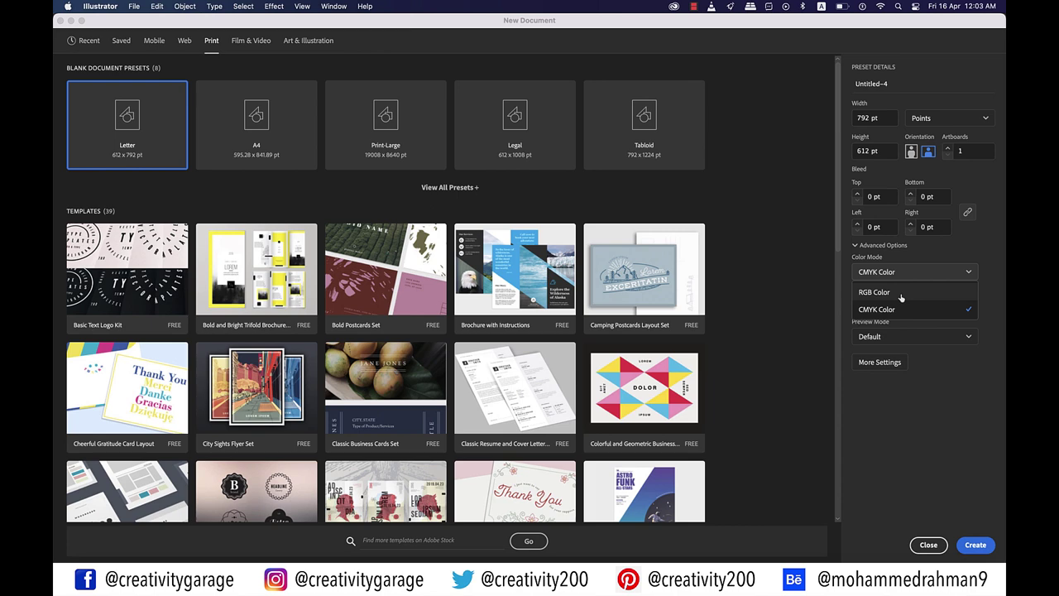
pyautogui.click(901, 294)
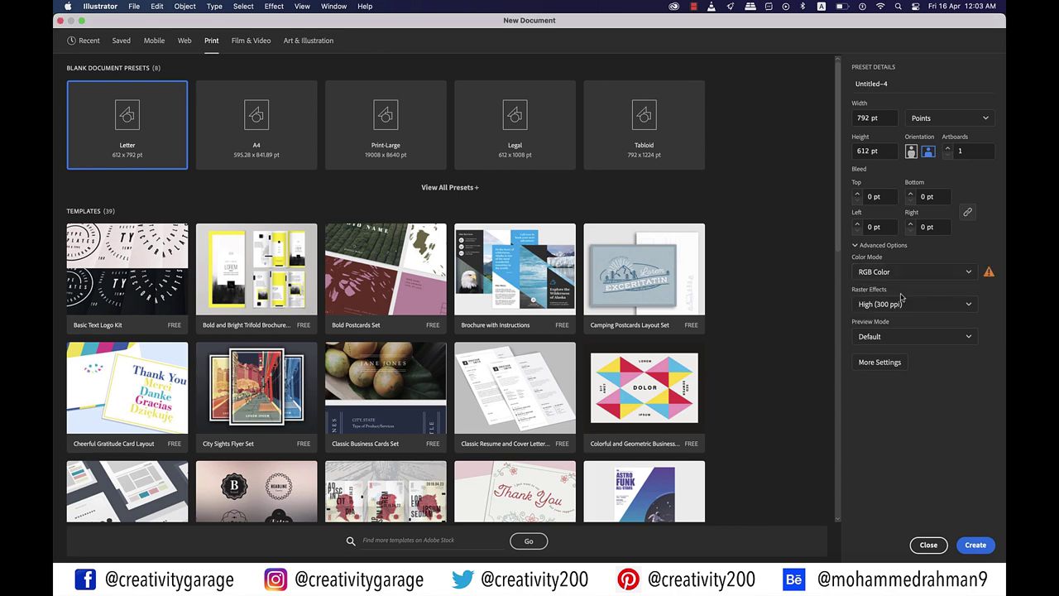
pyautogui.click(976, 544)
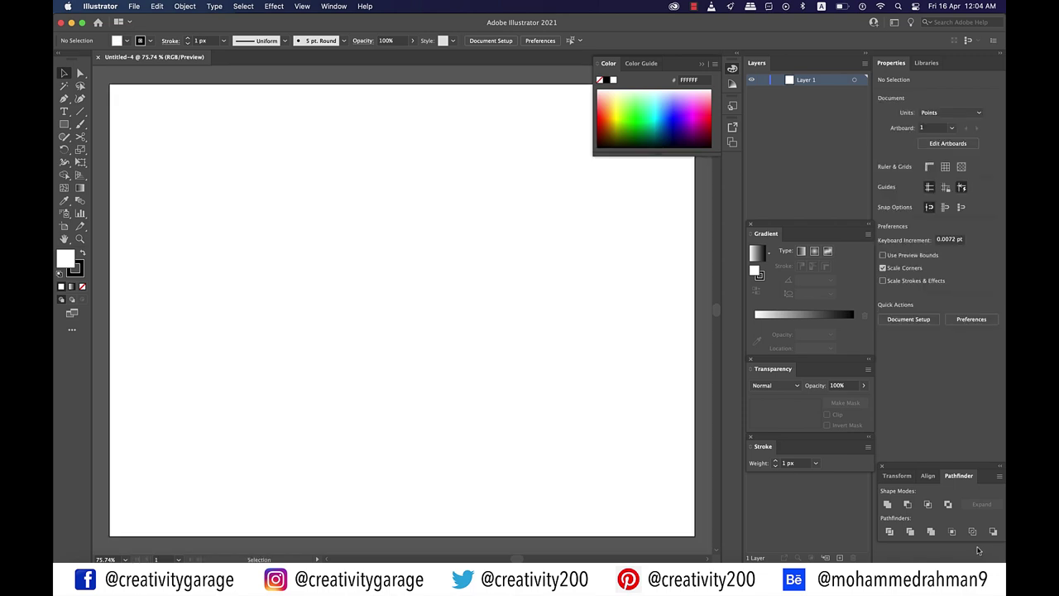
# Draw a thin horizontal rectangle about 310 by 17 pt without a stroke and fill it with the white-to-black linear gradient
pyautogui.press('m')
pyautogui.moveTo(207, 242); pyautogui.dragTo(430, 253)
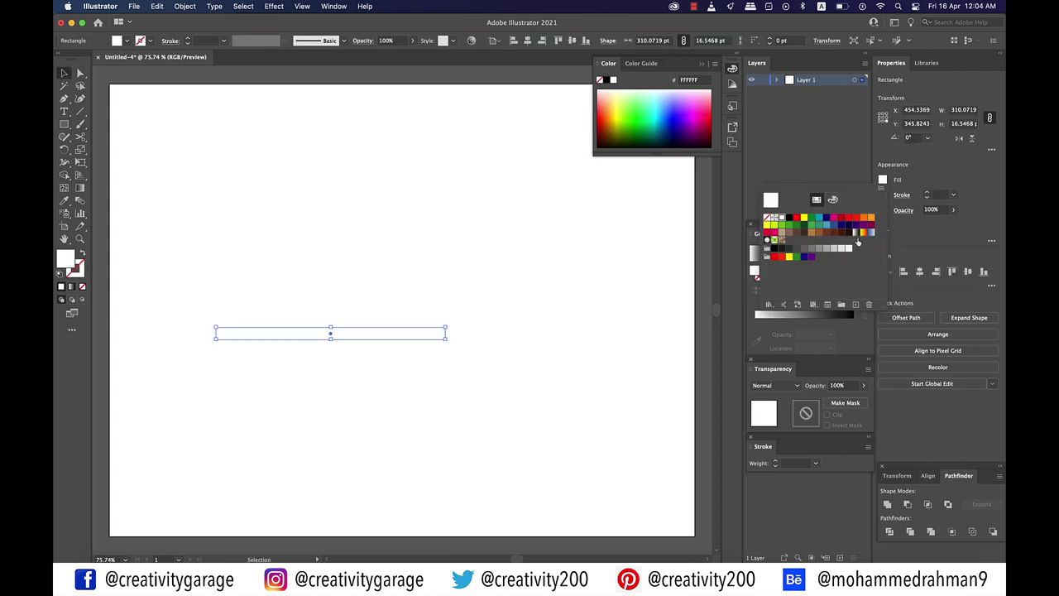
pyautogui.click(857, 234)
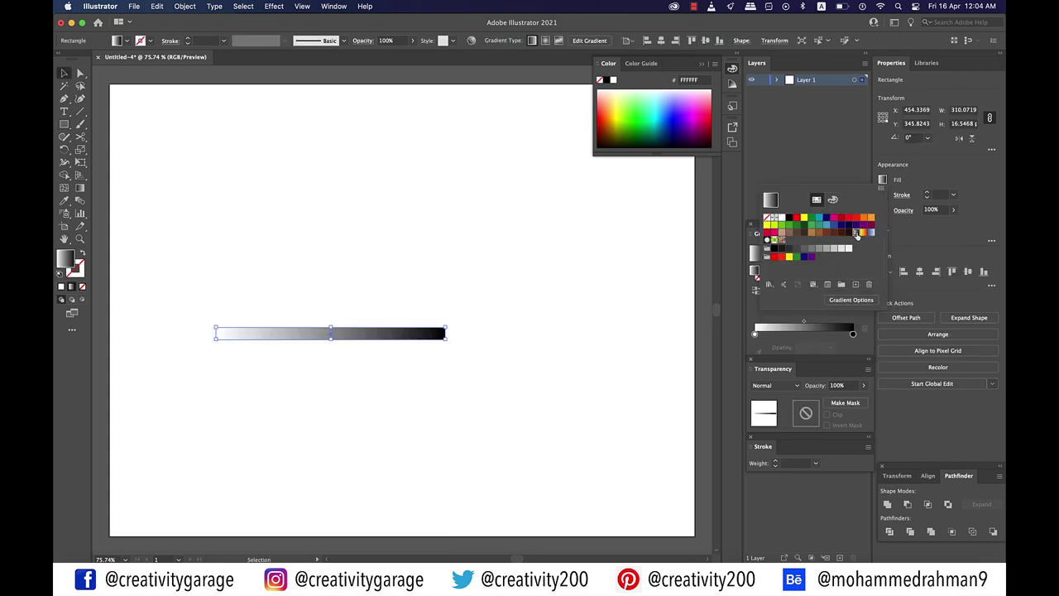
pyautogui.click(864, 300)
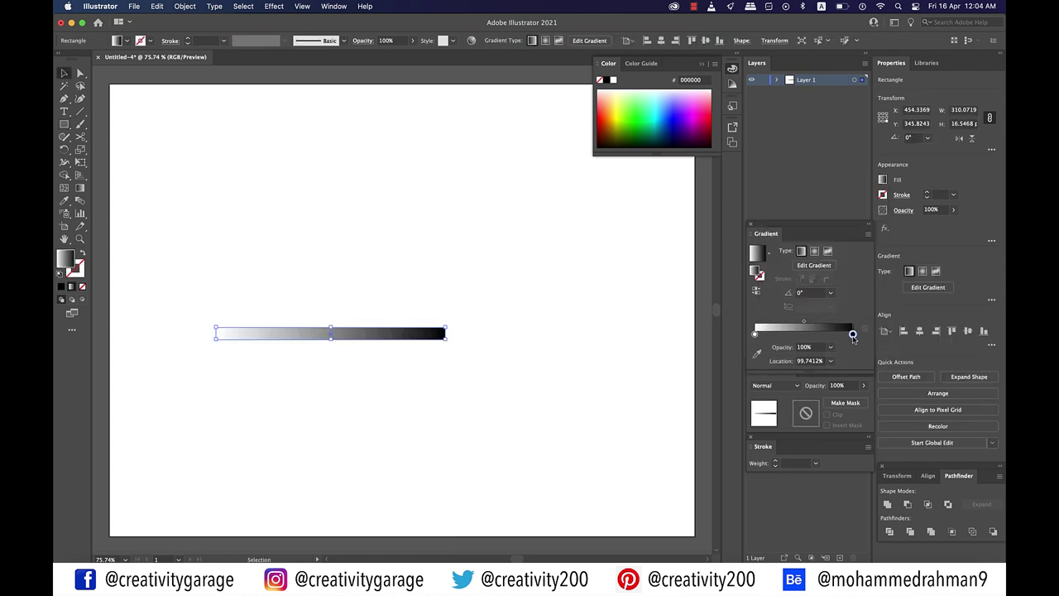
# Color the gradient's end stop orange FF9C00 and add a new color stop near its midpoint
pyautogui.doubleClick(852, 334)
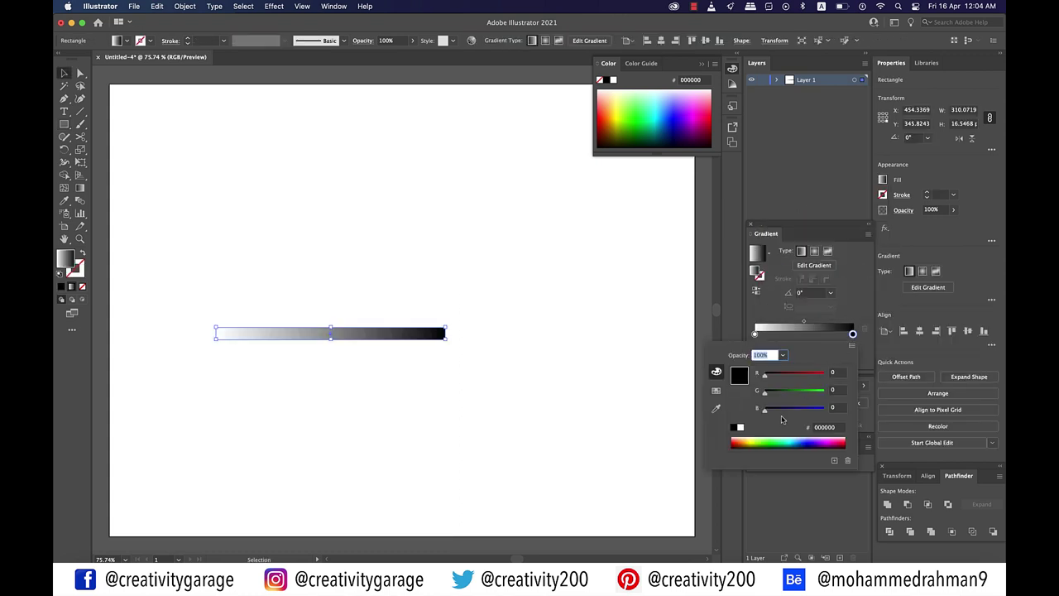
pyautogui.click(748, 439)
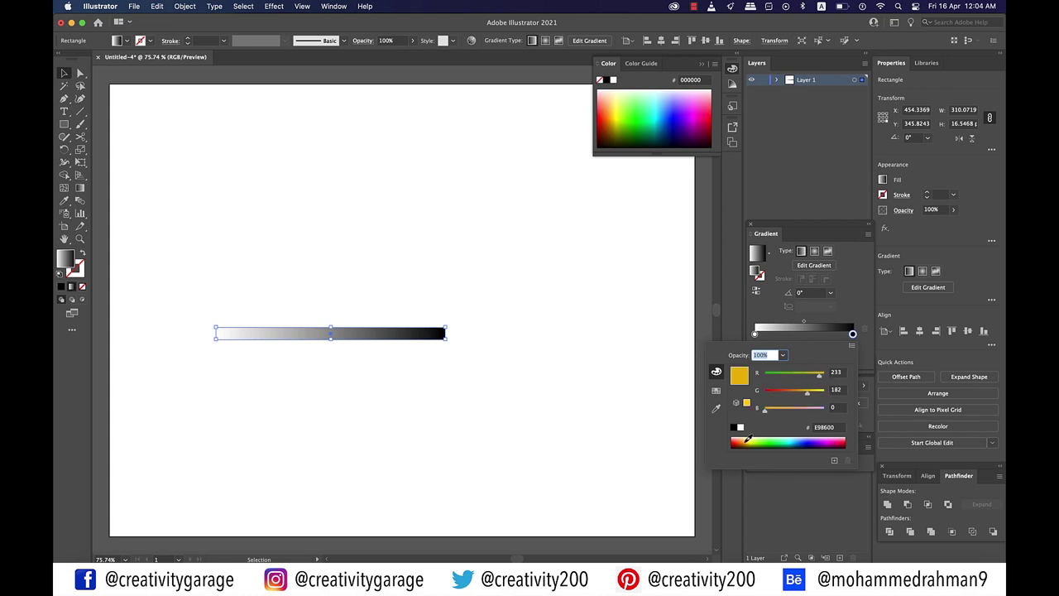
pyautogui.moveTo(749, 437); pyautogui.dragTo(745, 439)
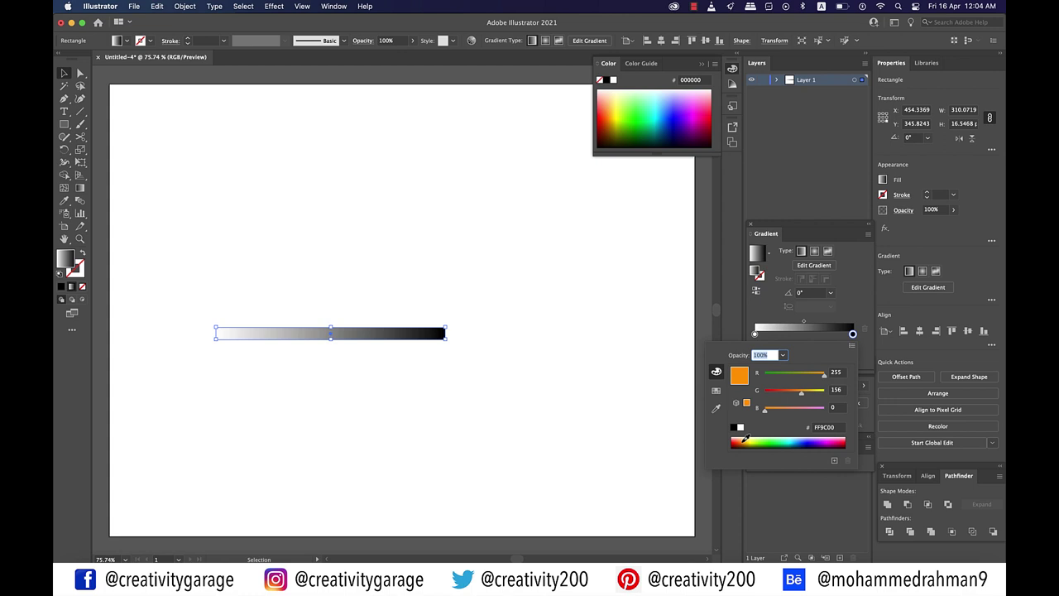
pyautogui.click(807, 335)
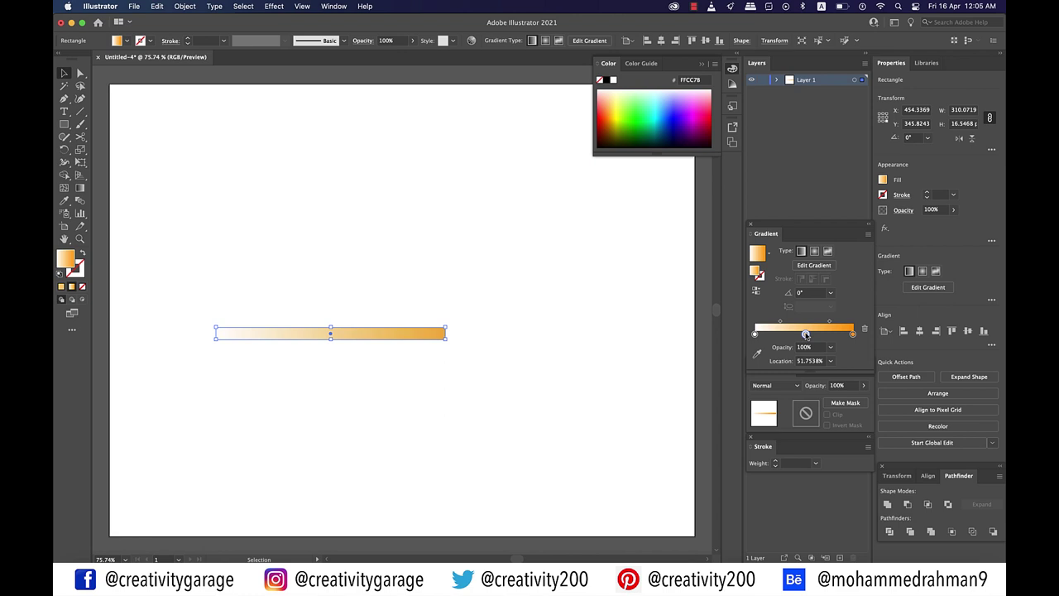
# Color the gradient's starting stop dark orange D47600
pyautogui.doubleClick(755, 335)
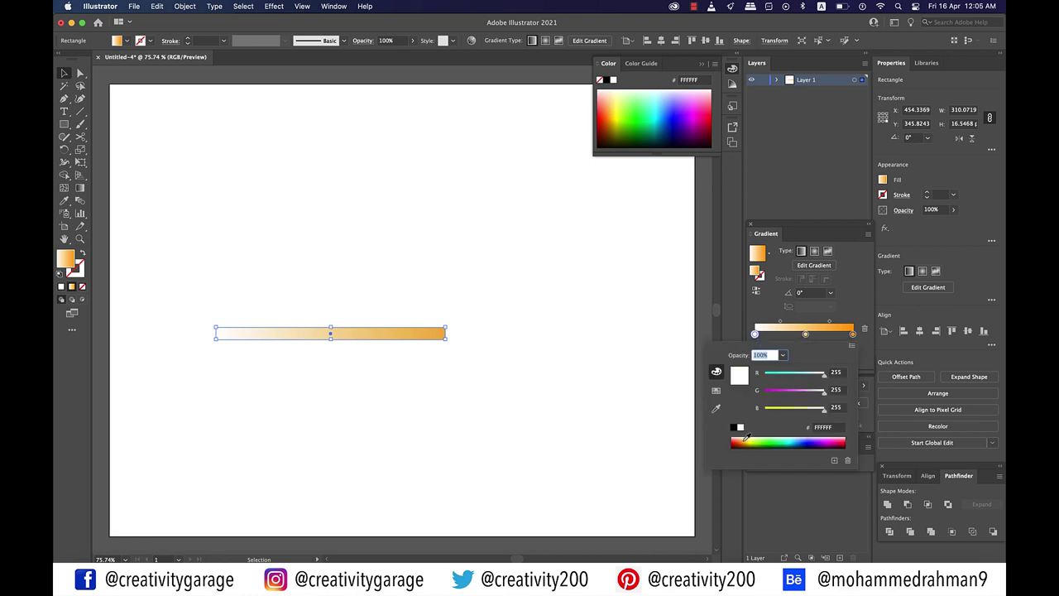
pyautogui.click(743, 440)
pyautogui.click(743, 439)
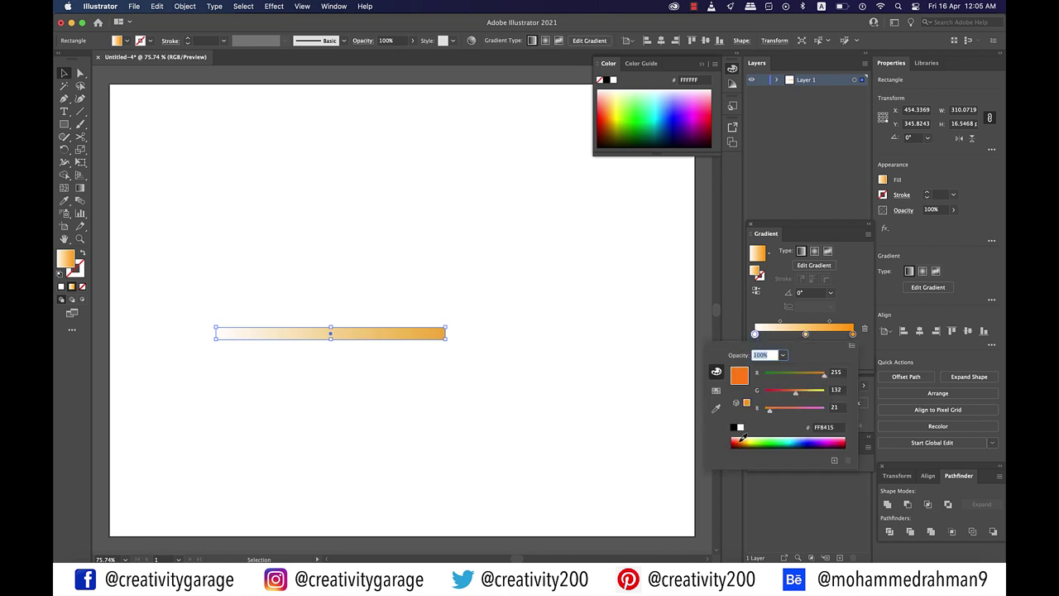
pyautogui.moveTo(742, 439); pyautogui.dragTo(745, 440)
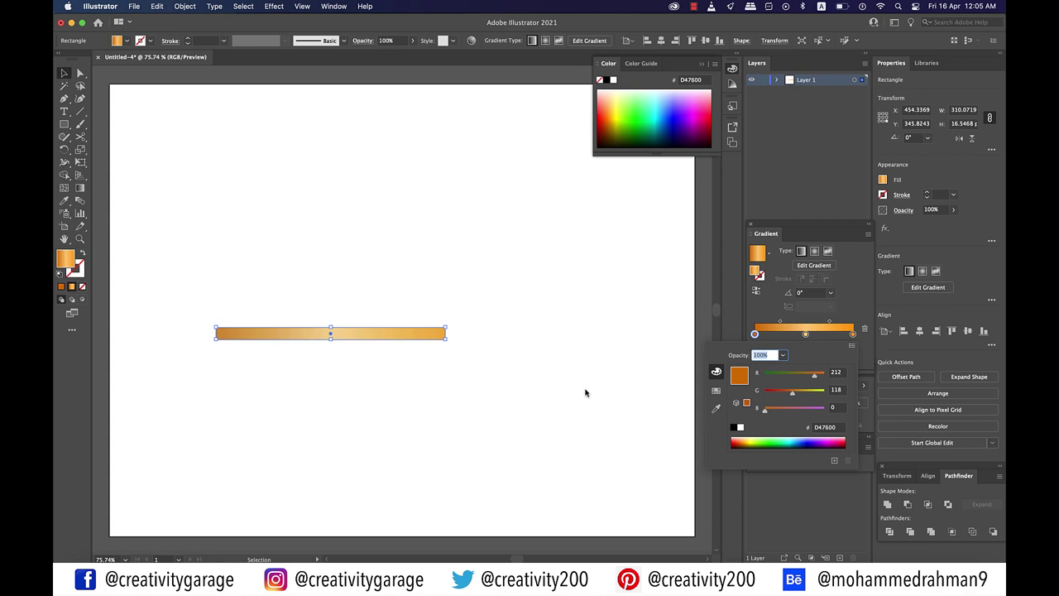
pyautogui.press('Escape')
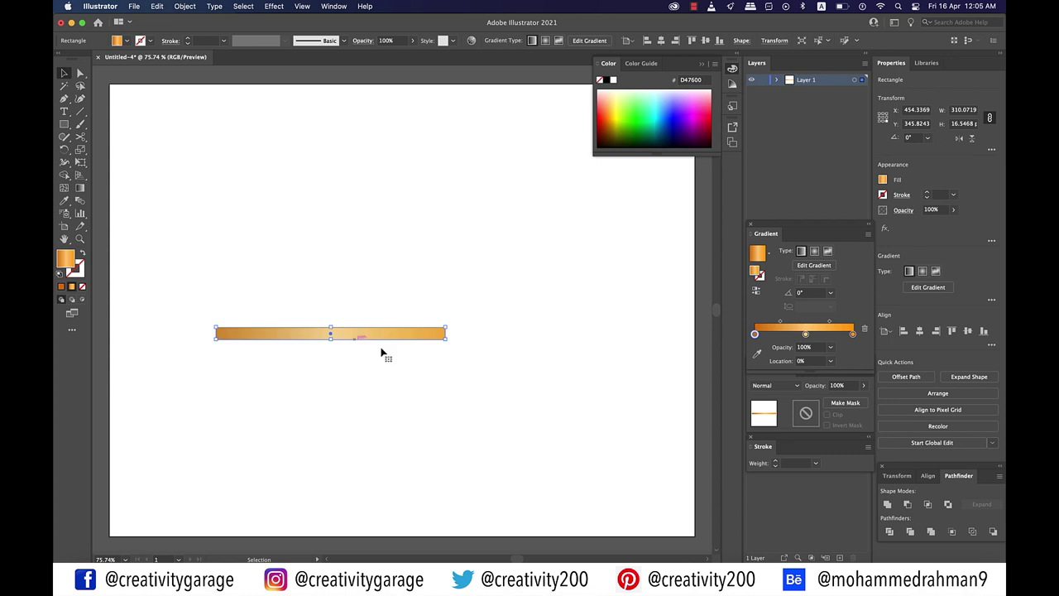
# Duplicate the gradient bar in front of itself and reduce the copy's height from the center to about 8.56 pt
pyautogui.press('super+c')
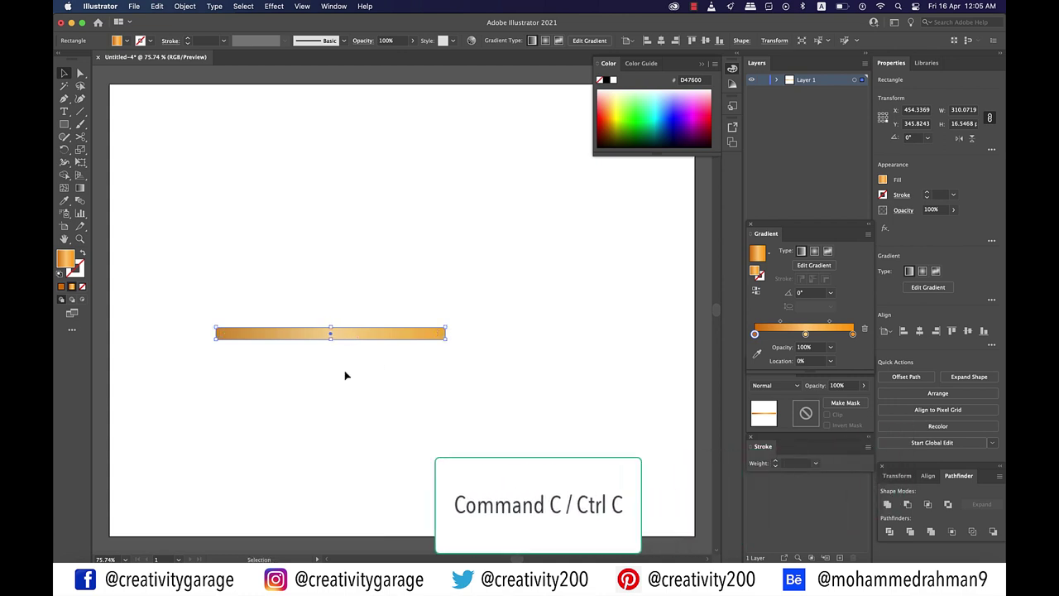
pyautogui.press('super+c')
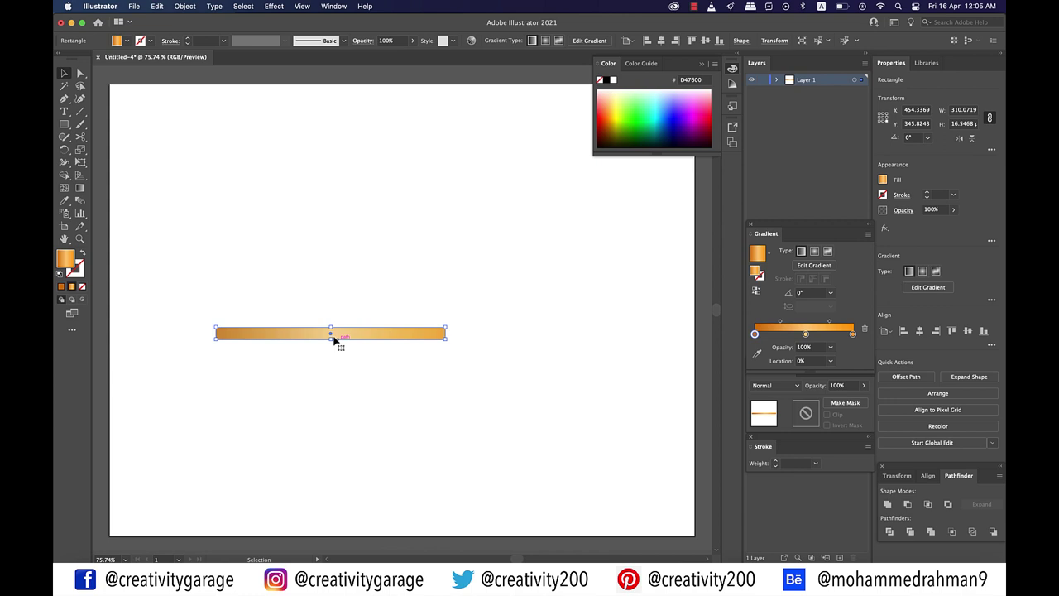
pyautogui.press('alt')
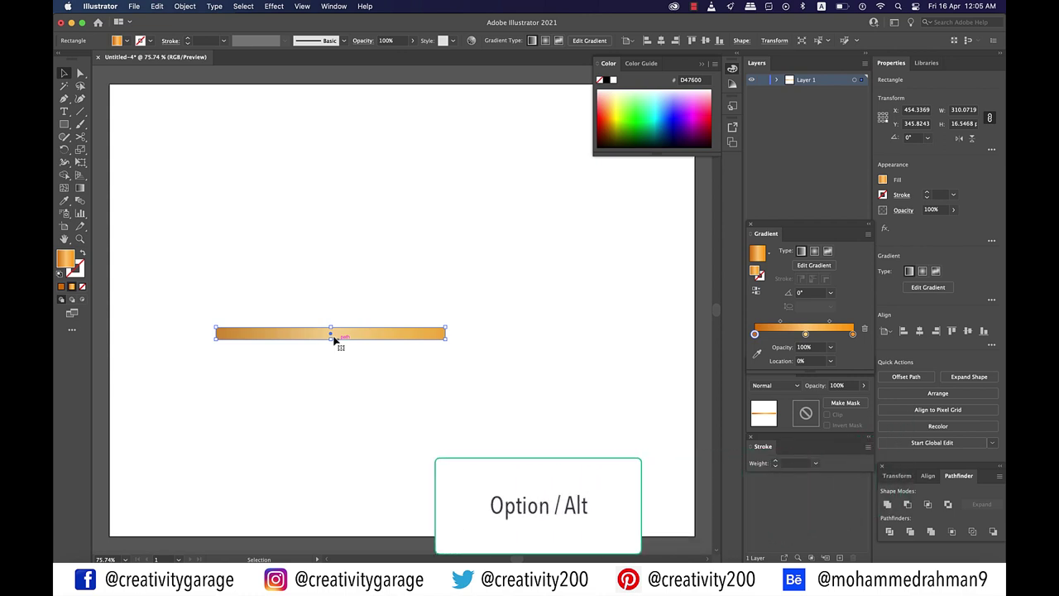
pyautogui.moveTo(332, 332); pyautogui.dragTo(333, 333)
pyautogui.press('super+1')
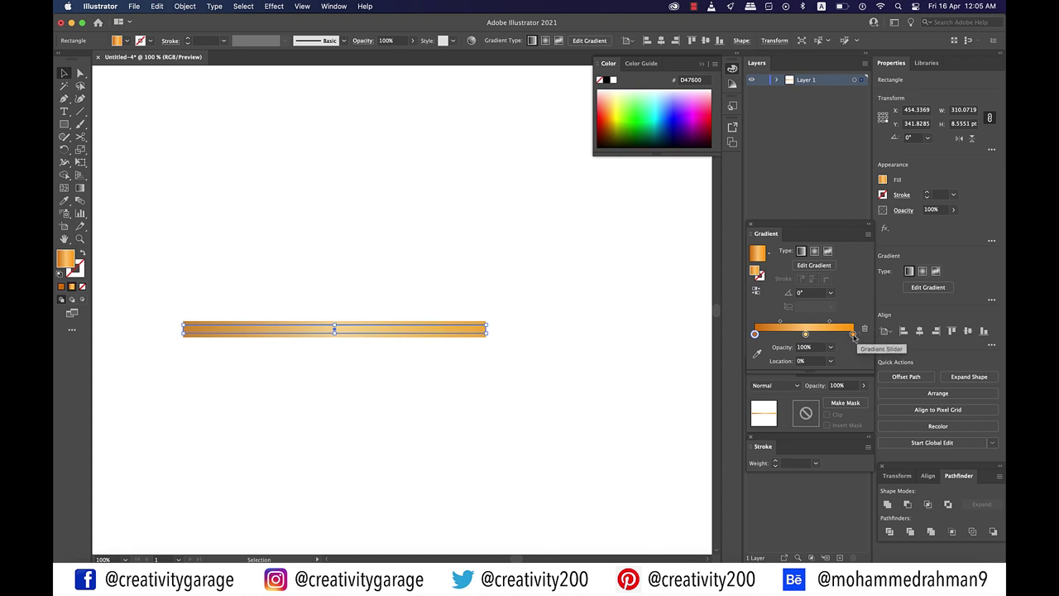
# Darken the end stop of the thinner bar's gradient to brown using HSB values, and copy its hex code 733C0F
pyautogui.click(853, 335)
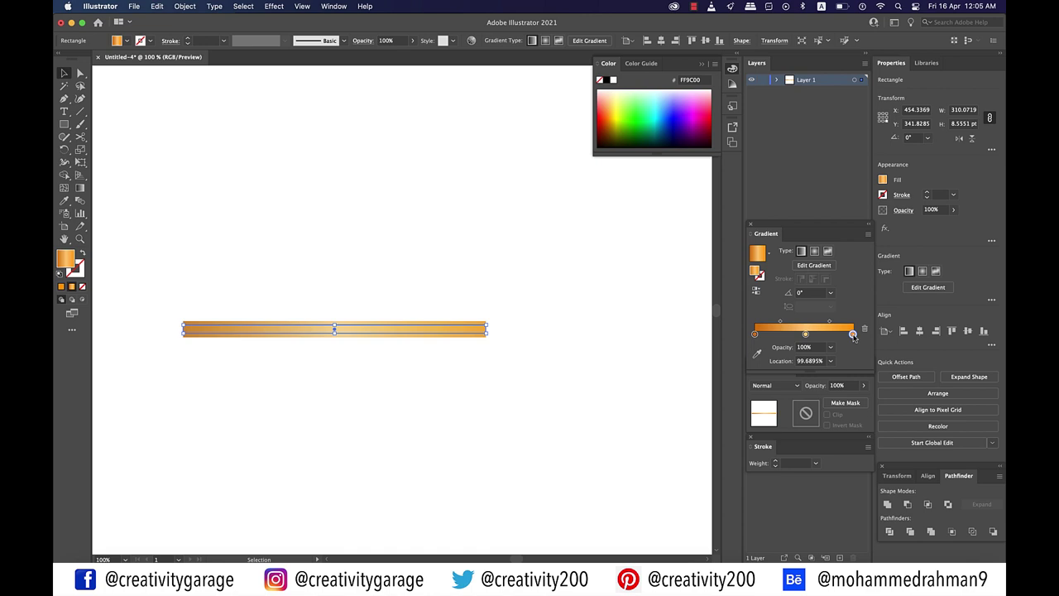
pyautogui.doubleClick(853, 334)
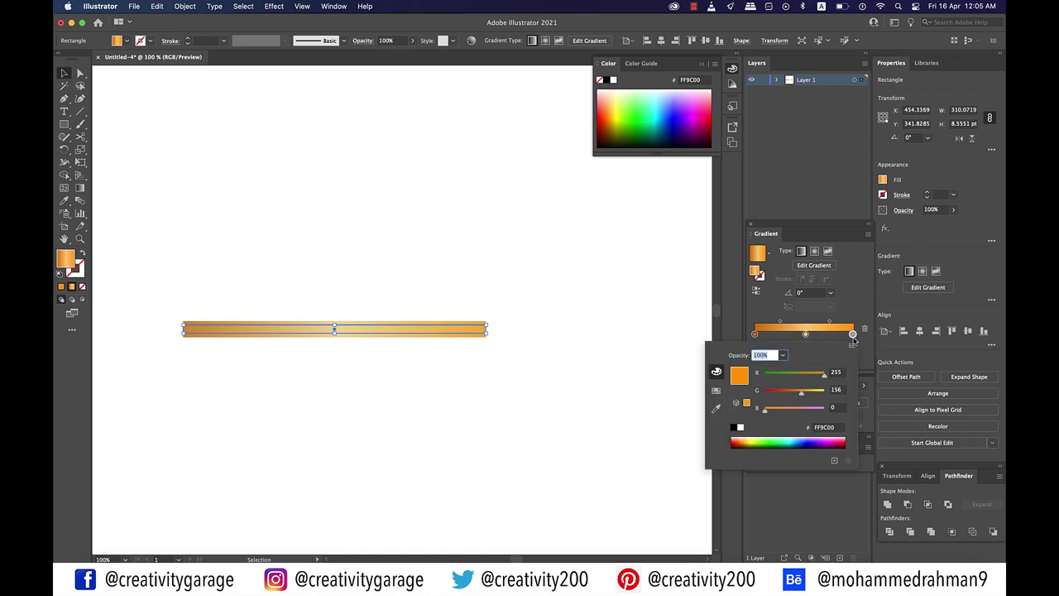
pyautogui.click(853, 346)
pyautogui.click(874, 378)
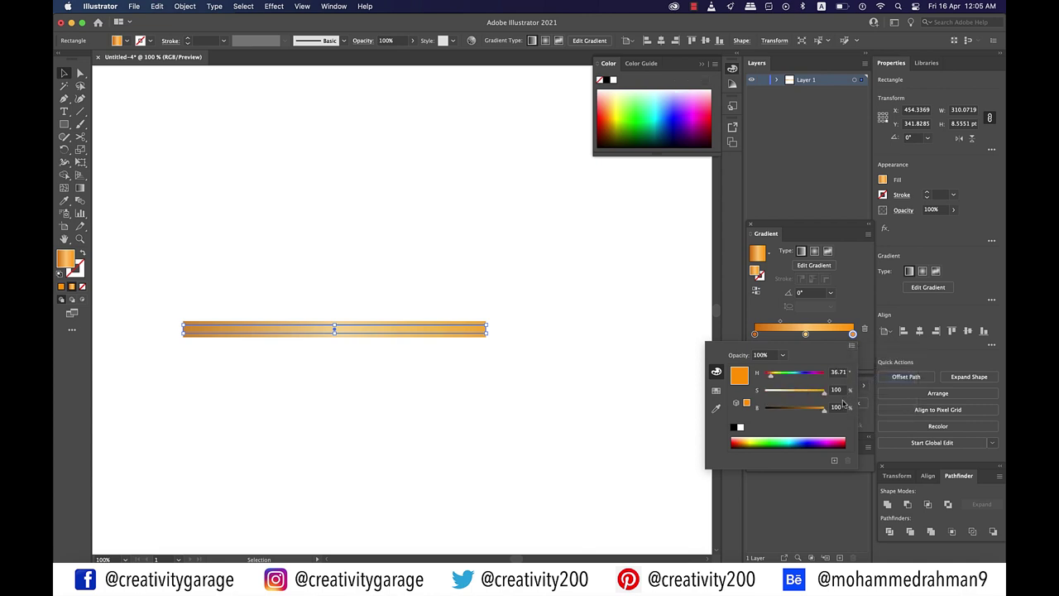
pyautogui.moveTo(825, 411); pyautogui.dragTo(791, 411)
pyautogui.click(852, 344)
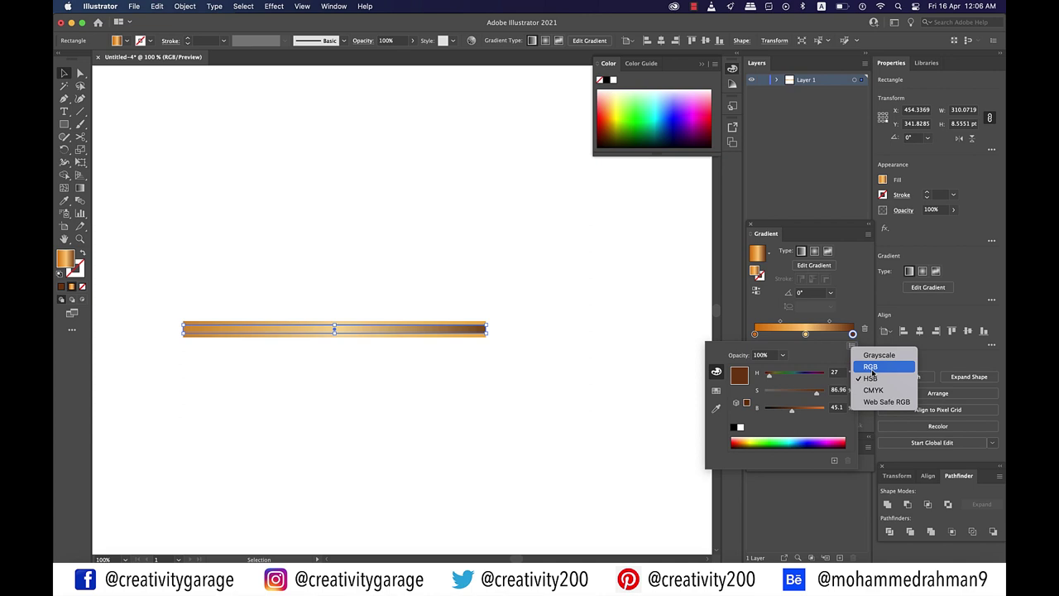
pyautogui.click(872, 369)
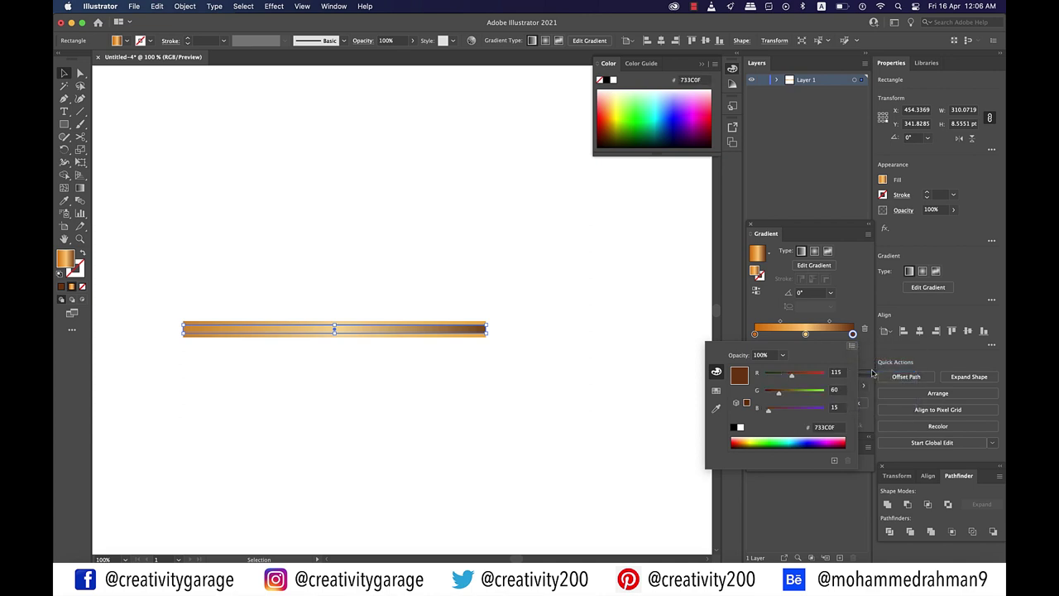
pyautogui.click(840, 427)
pyautogui.doubleClick(840, 427)
pyautogui.click(868, 317)
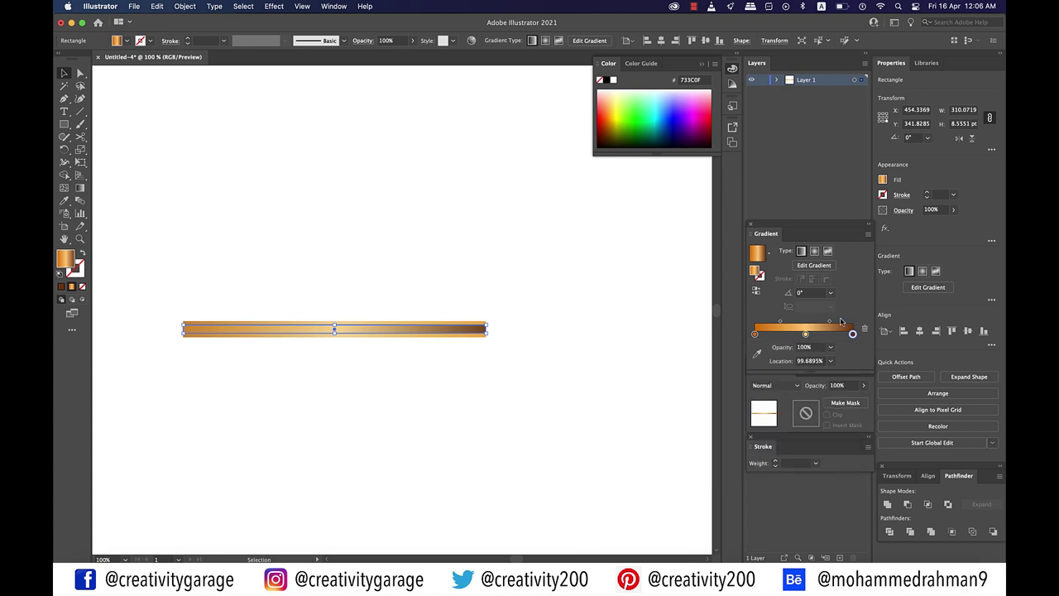
# Set the starting stop of the thinner bar's gradient to the copied brown 733C0F
pyautogui.click(755, 334)
pyautogui.doubleClick(755, 334)
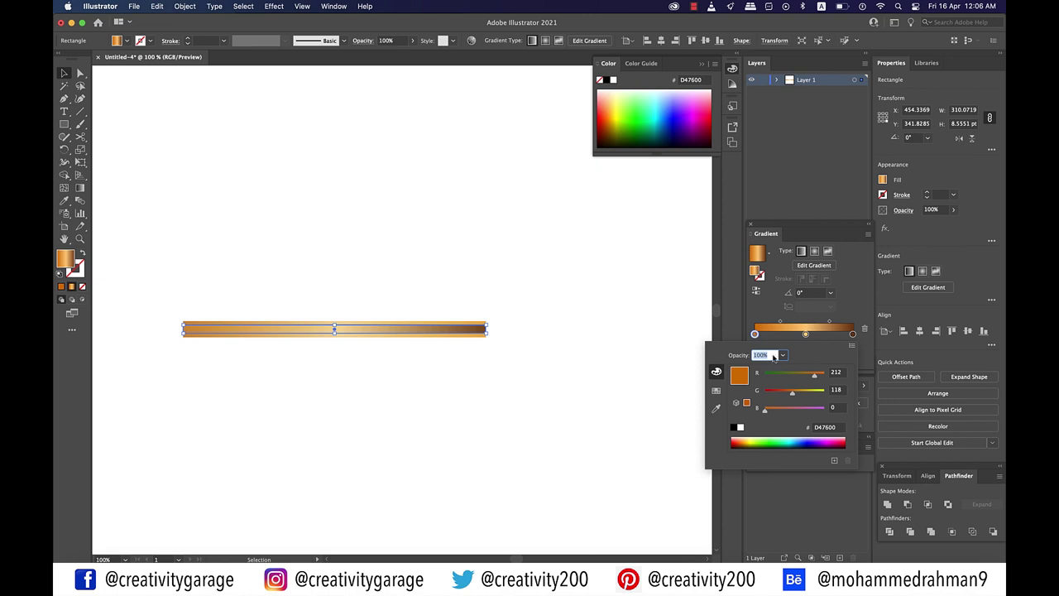
pyautogui.click(838, 428)
pyautogui.doubleClick(838, 427)
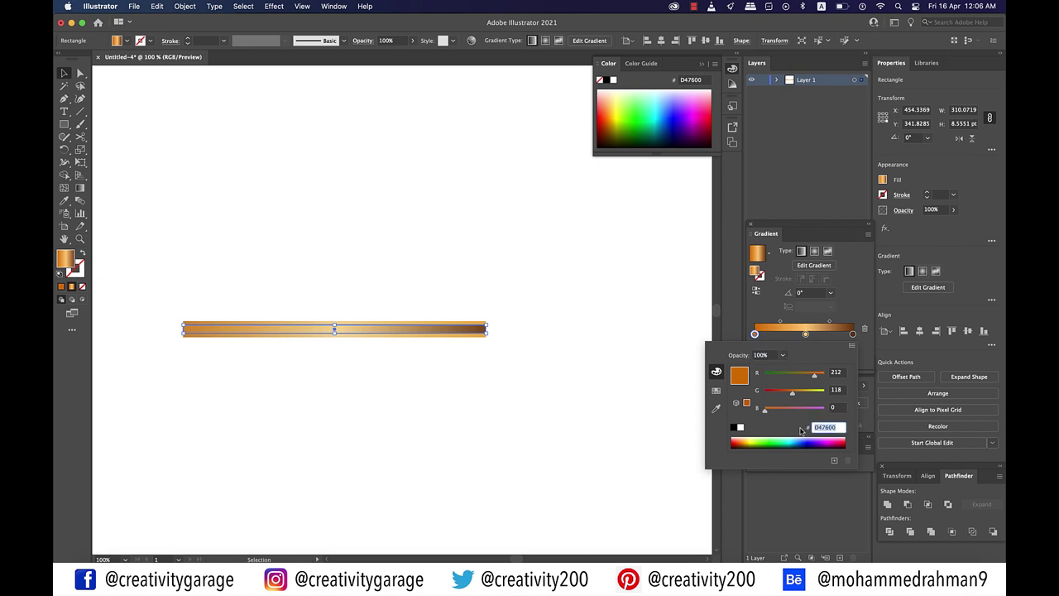
pyautogui.press('super+v')
pyautogui.press('Return')
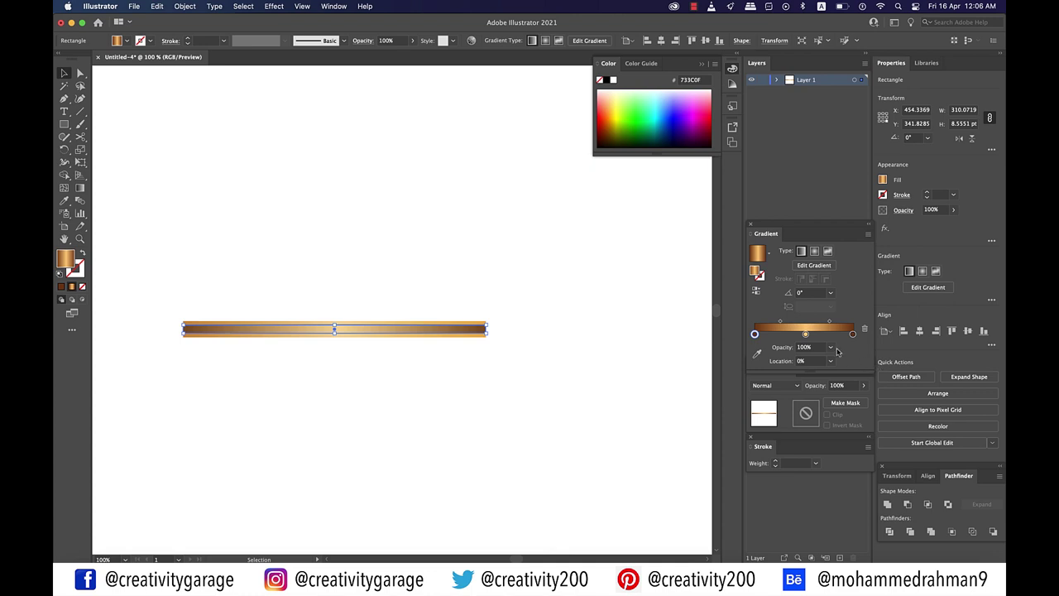
# Change the middle stop of the thinner bar's gradient to AA6300 and deselect the bar
pyautogui.doubleClick(805, 334)
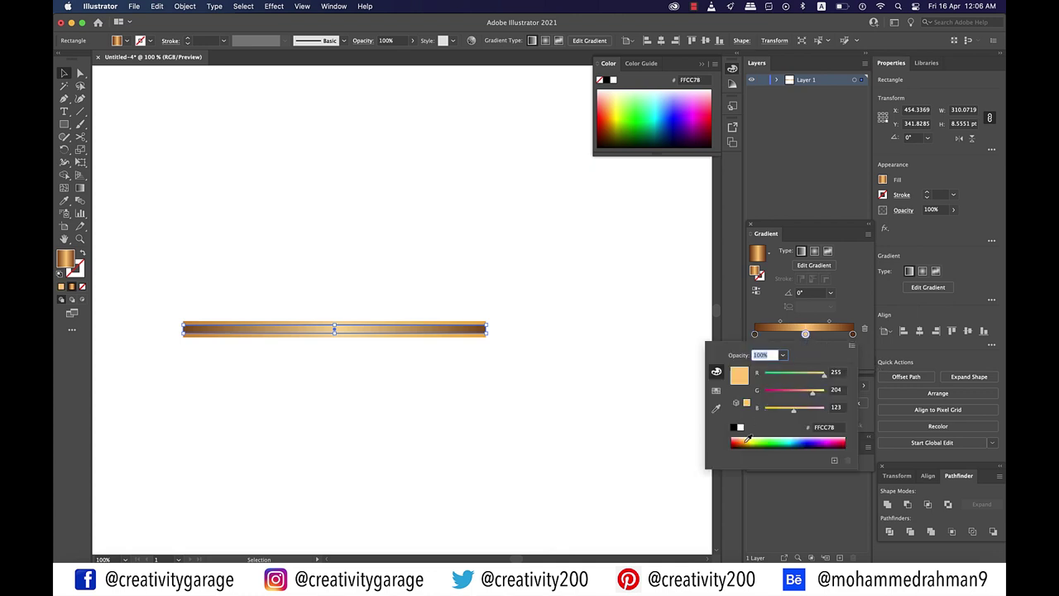
pyautogui.moveTo(745, 440); pyautogui.dragTo(741, 445)
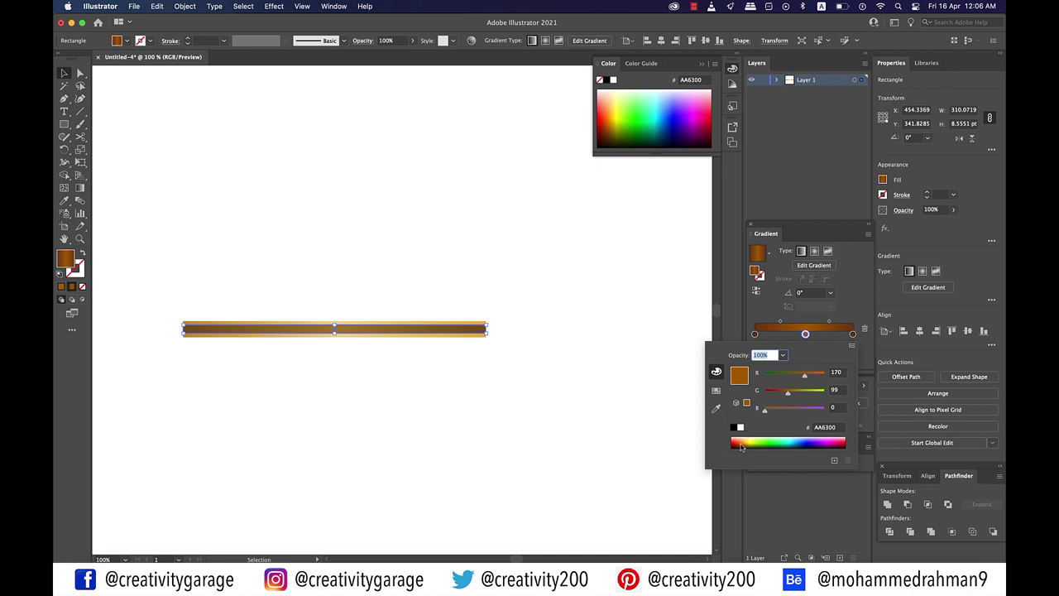
pyautogui.click(539, 317)
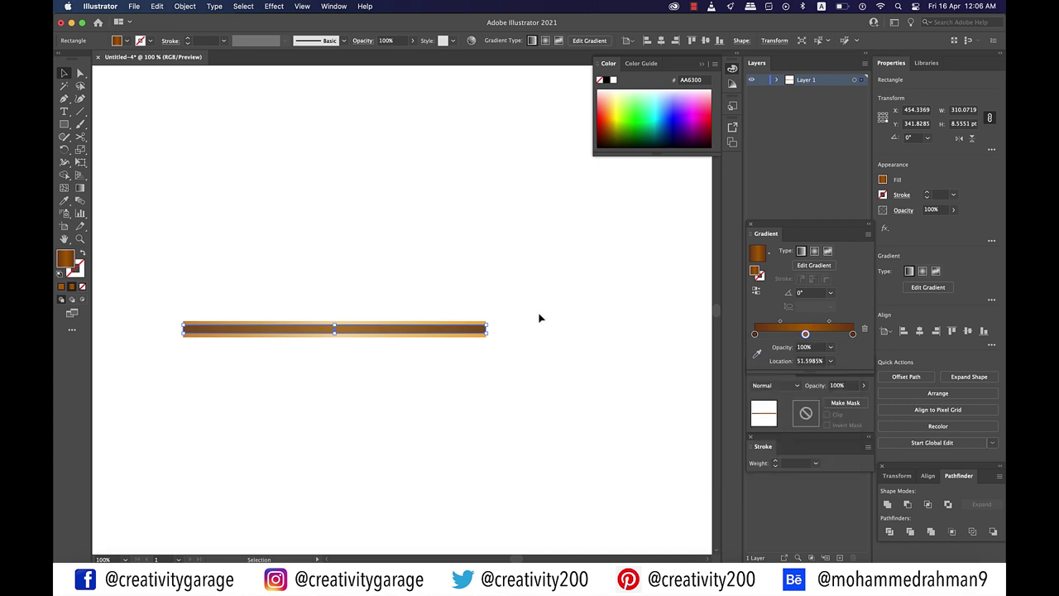
pyautogui.click(234, 225)
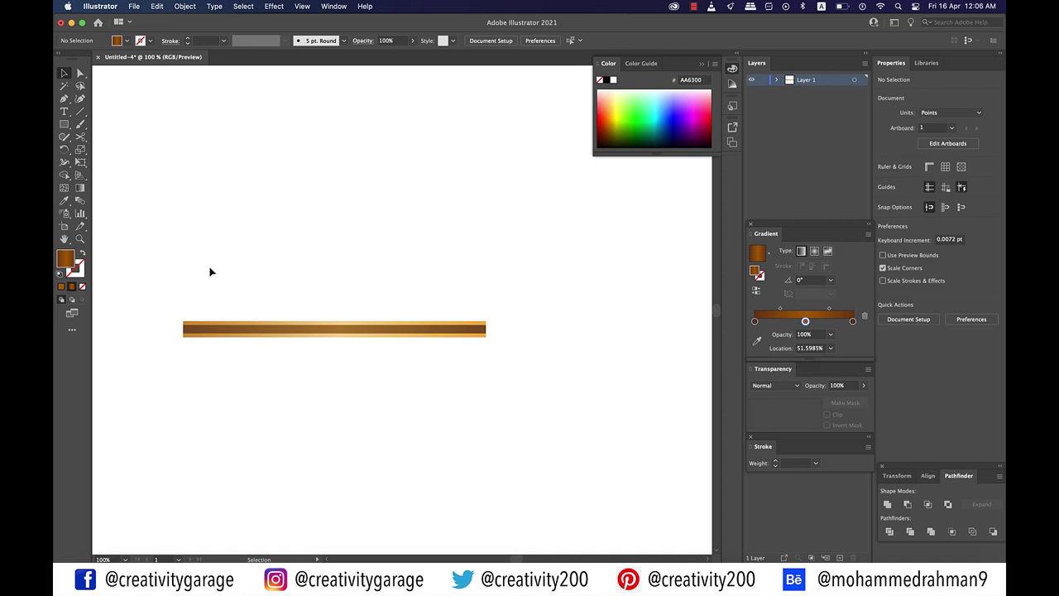
# Select both stacked gradient bars and make a blend between them
pyautogui.moveTo(210, 271); pyautogui.dragTo(428, 372)
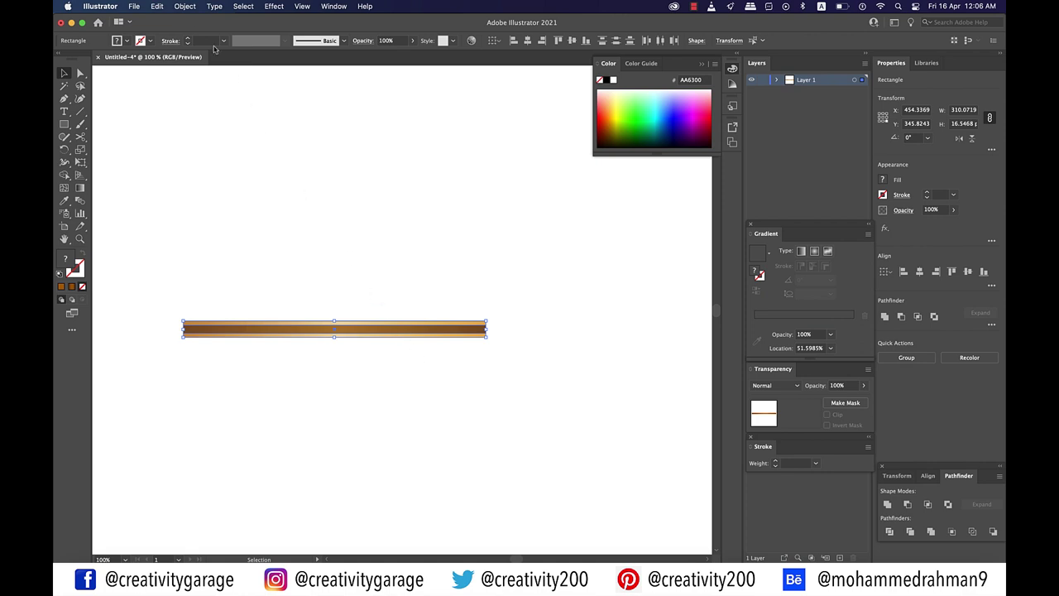
pyautogui.click(186, 5)
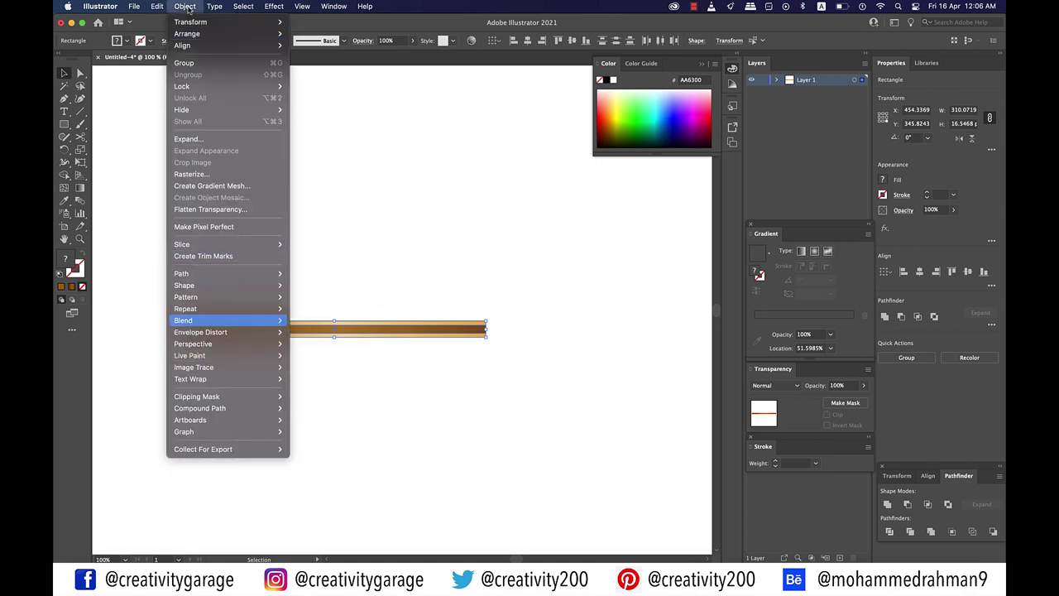
pyautogui.moveTo(274, 320)
pyautogui.click(317, 320)
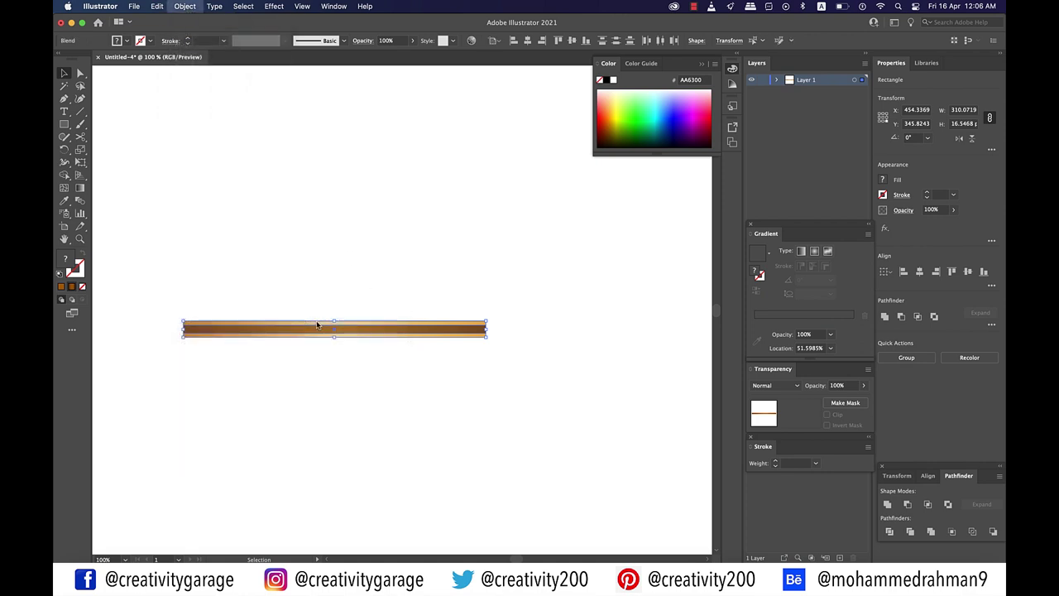
# Set the blend's spacing to 100 specified steps and deselect the bar
pyautogui.click(185, 6)
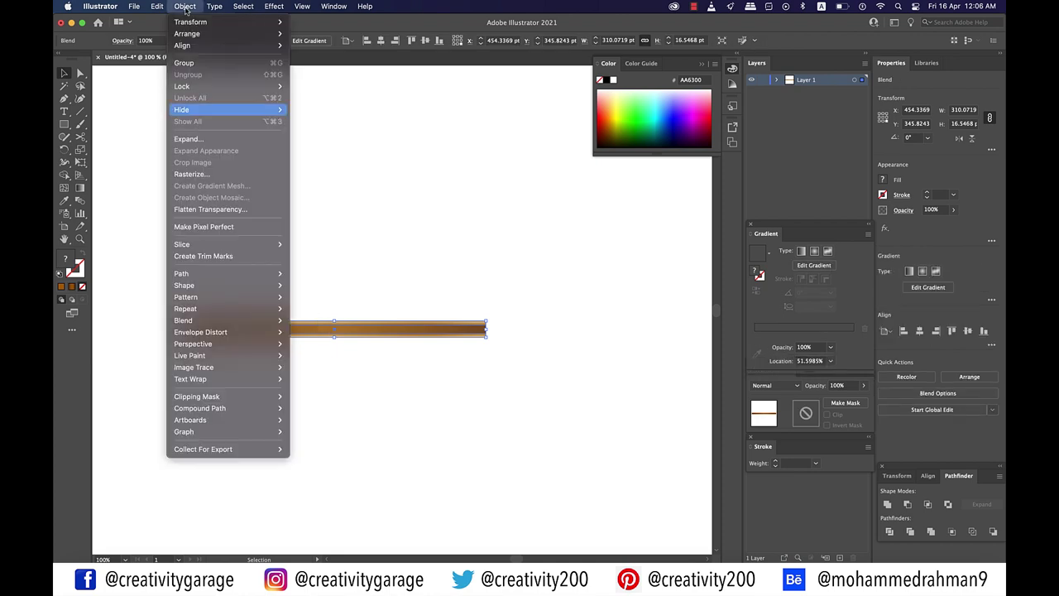
pyautogui.moveTo(280, 320)
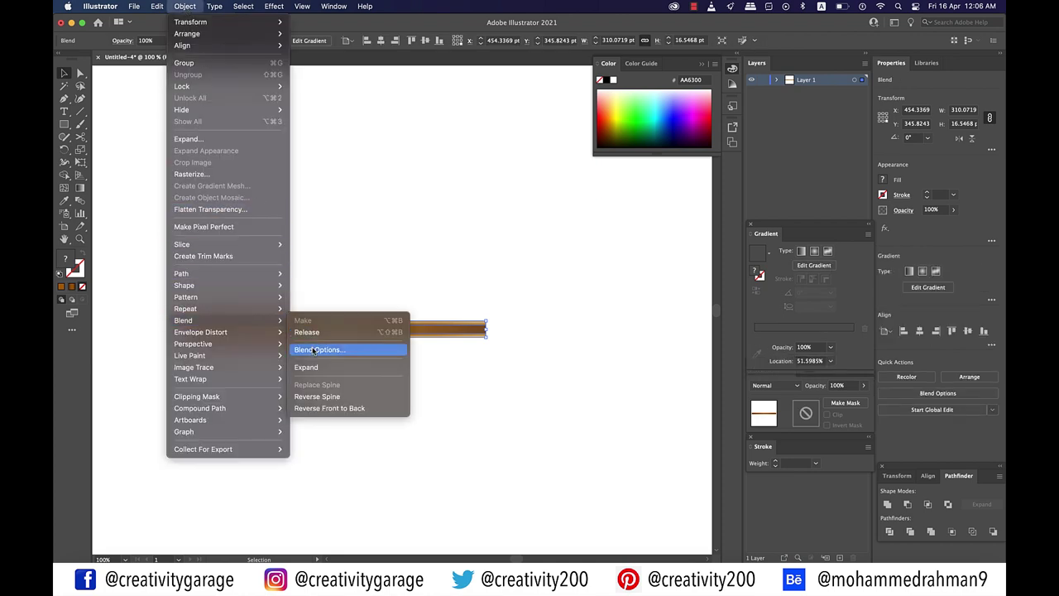
pyautogui.click(318, 350)
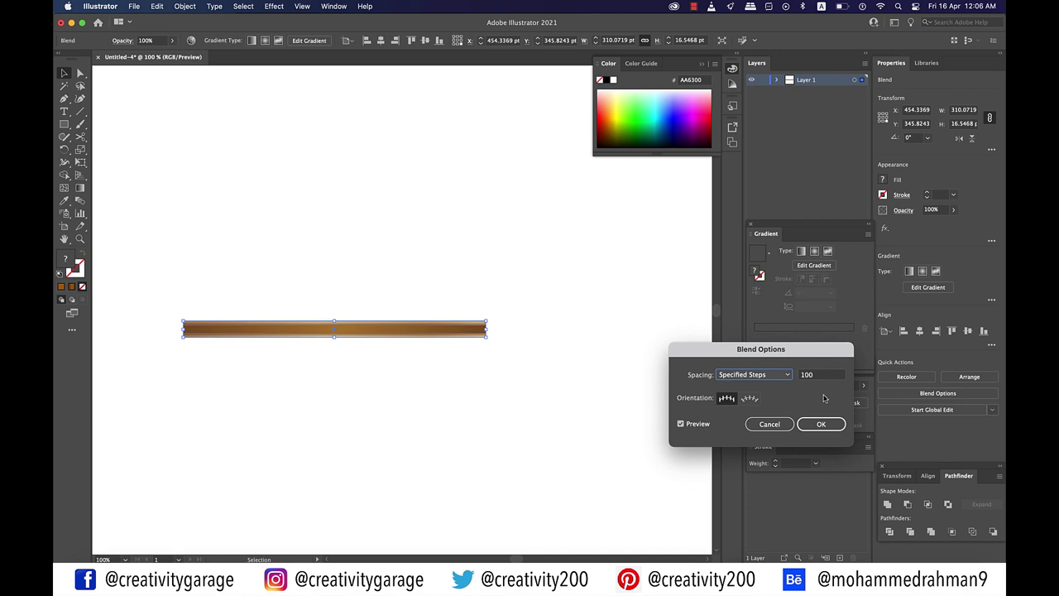
pyautogui.click(820, 423)
pyautogui.click(560, 380)
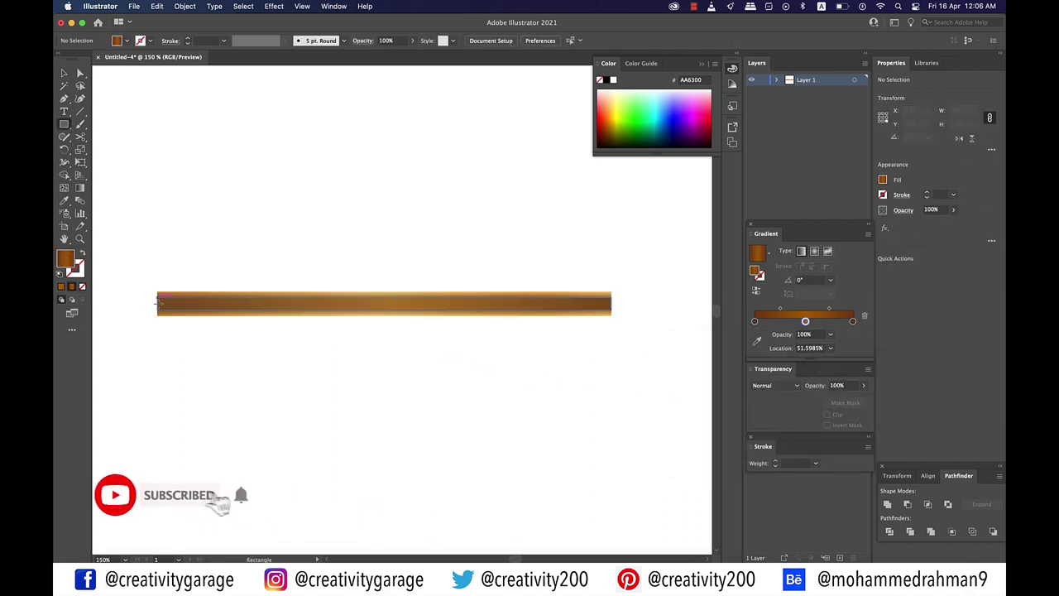
# Draw a brown gradient rectangle about 310 by 10 pt over the bar's dark centre and copy it
pyautogui.moveTo(157, 298); pyautogui.dragTo(610, 307)
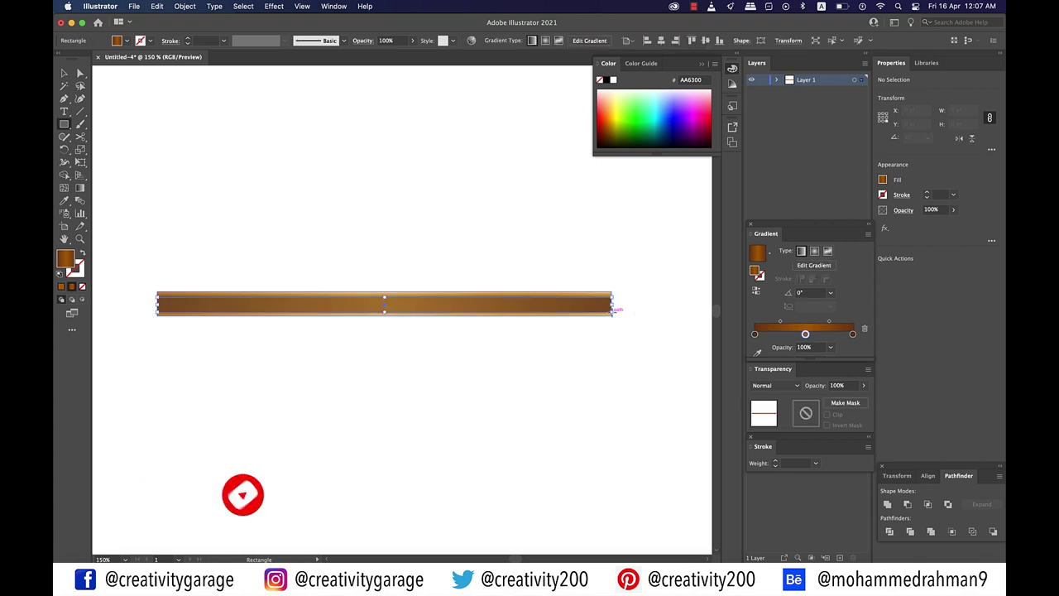
pyautogui.click(62, 73)
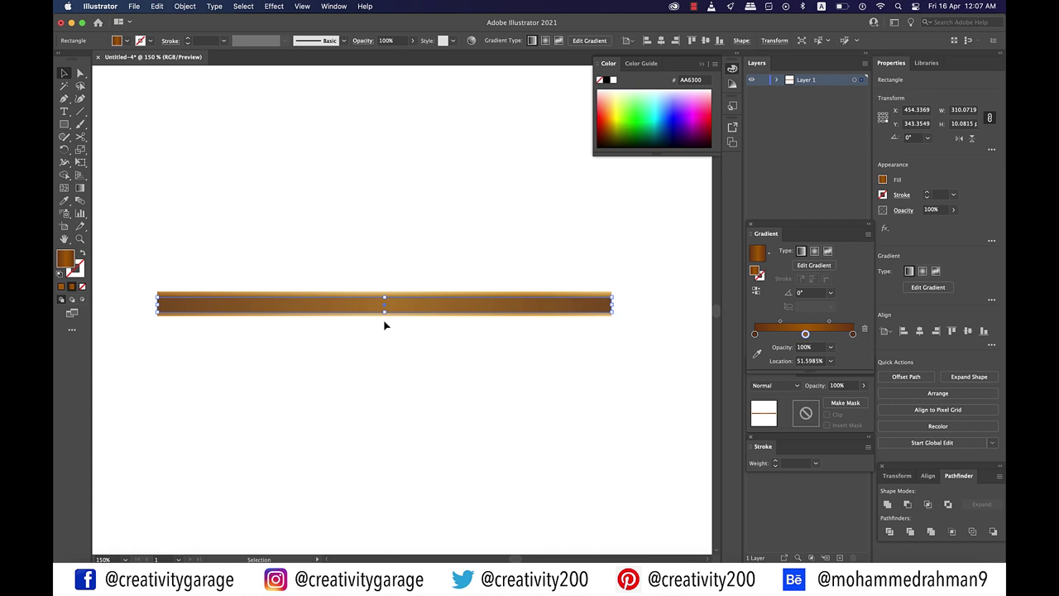
pyautogui.press('super+c')
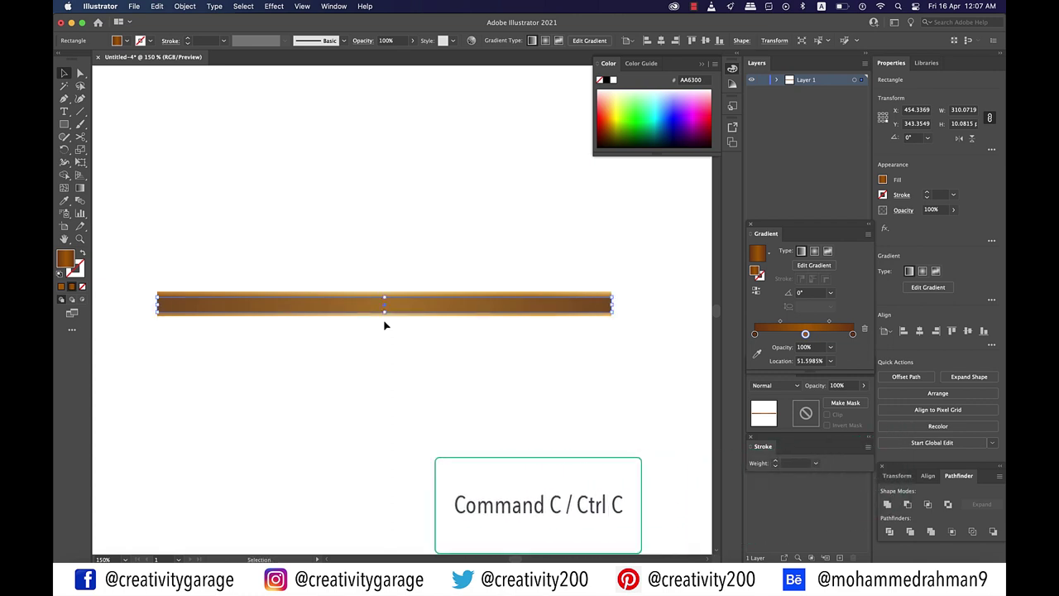
pyautogui.press('super+c')
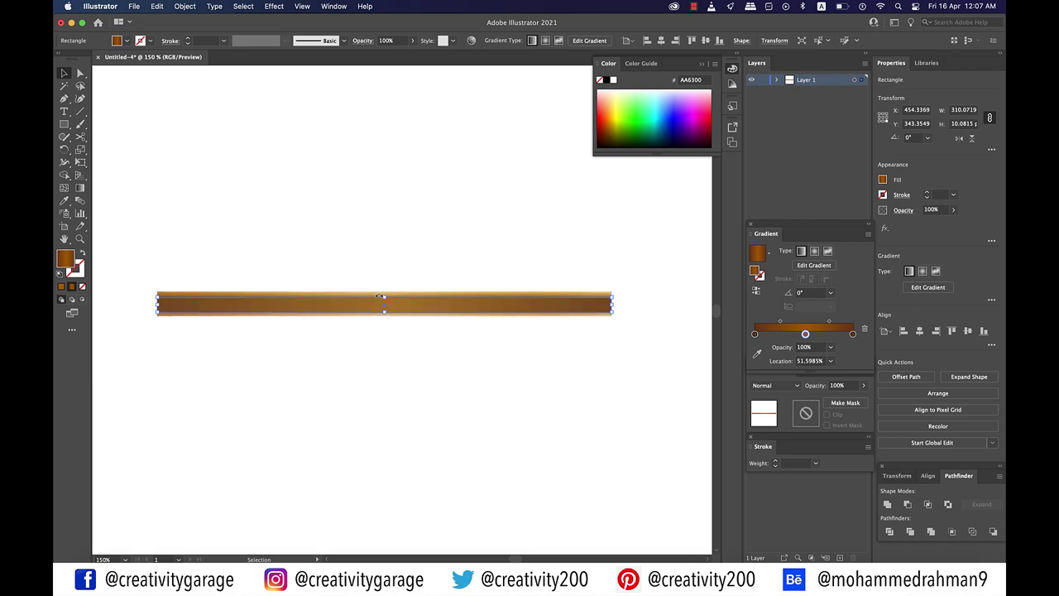
# Squeeze a pasted front copy of the rectangle vertically into a thin strip, and set the larger rectangle's opacity to 0%
pyautogui.moveTo(385, 296); pyautogui.dragTo(388, 304)
pyautogui.press('super+z')
pyautogui.click(954, 210)
pyautogui.moveTo(953, 230); pyautogui.dragTo(913, 231)
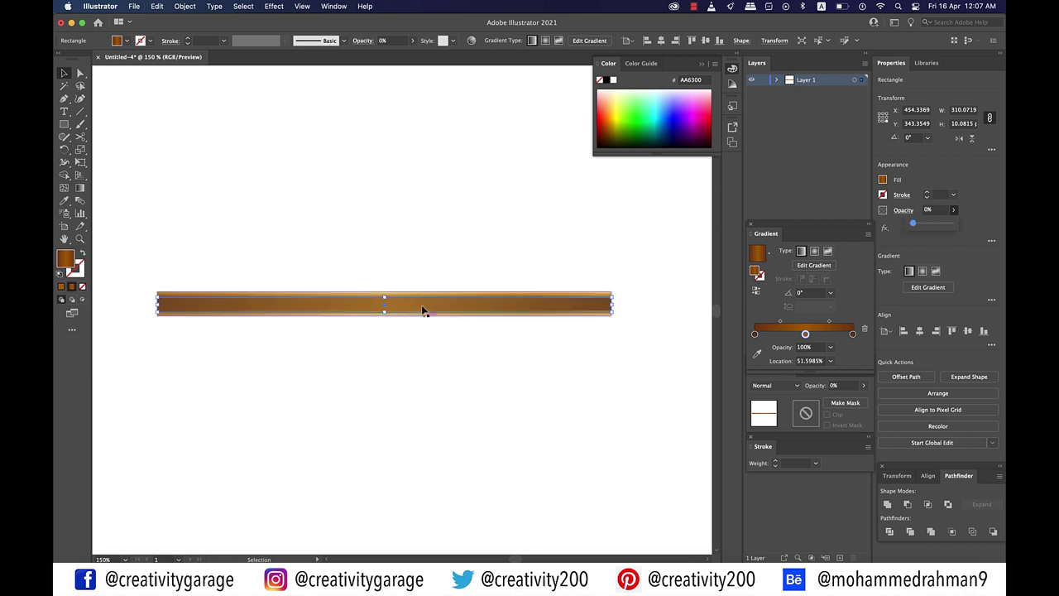
# Select both brown overlay rectangles and make a blend between them
pyautogui.click(422, 310)
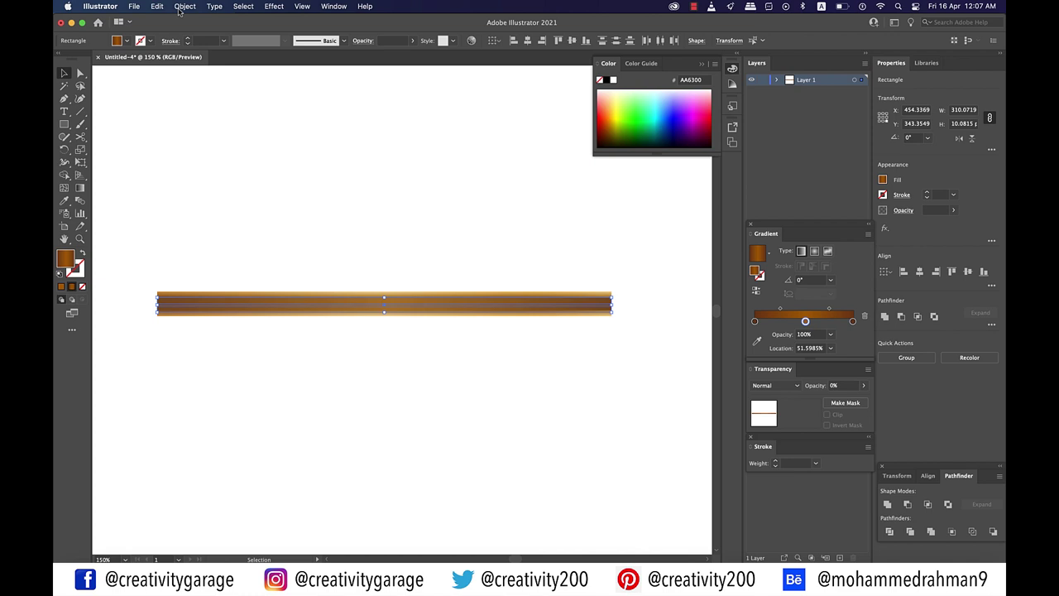
pyautogui.click(179, 10)
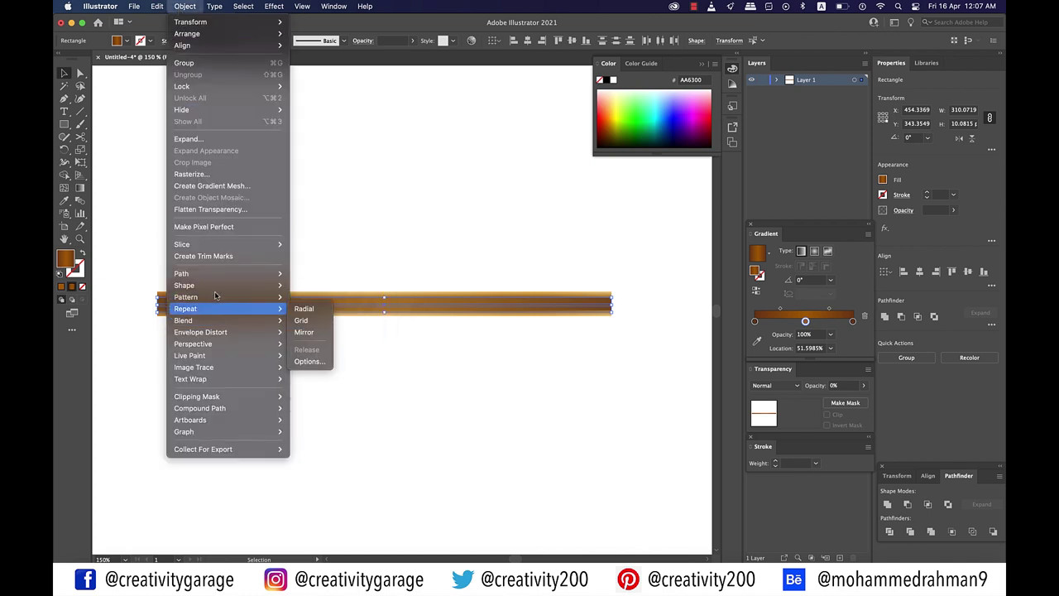
pyautogui.moveTo(217, 321)
pyautogui.click(311, 321)
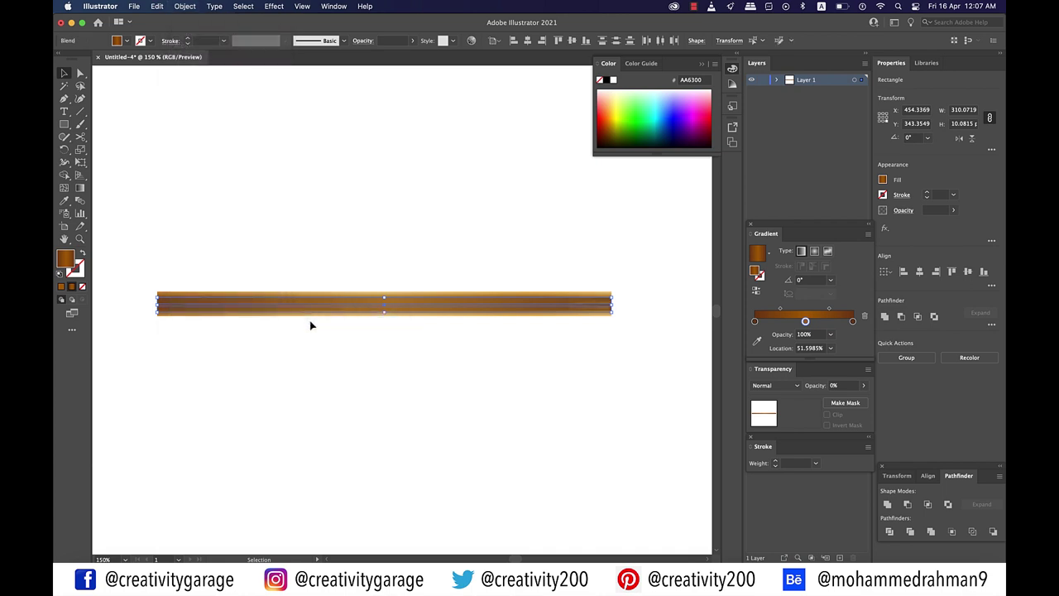
# Set the overlay blend's spacing to 100 specified steps and deselect it
pyautogui.click(185, 7)
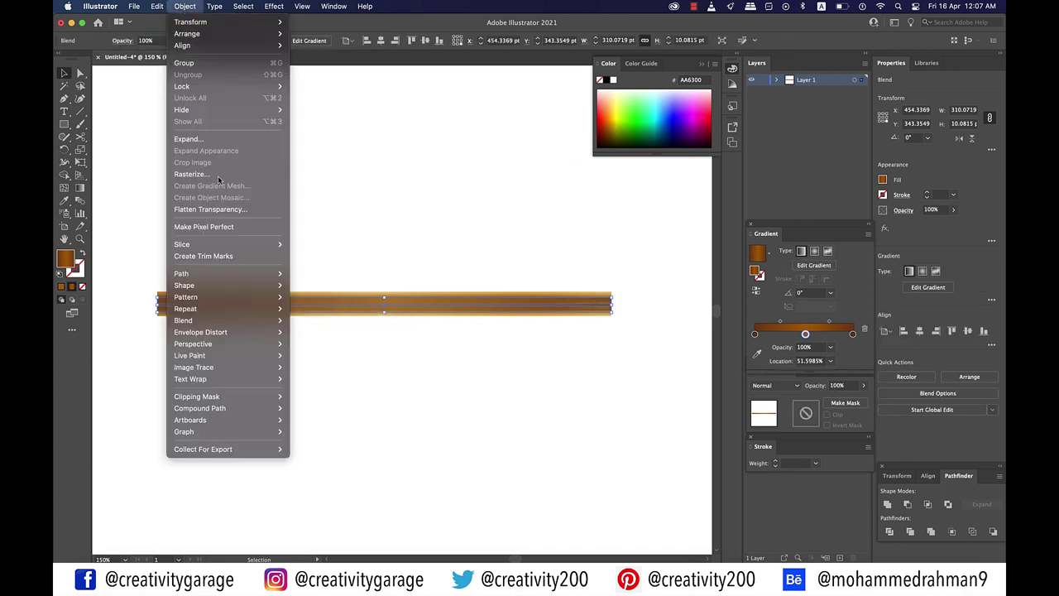
pyautogui.moveTo(254, 316)
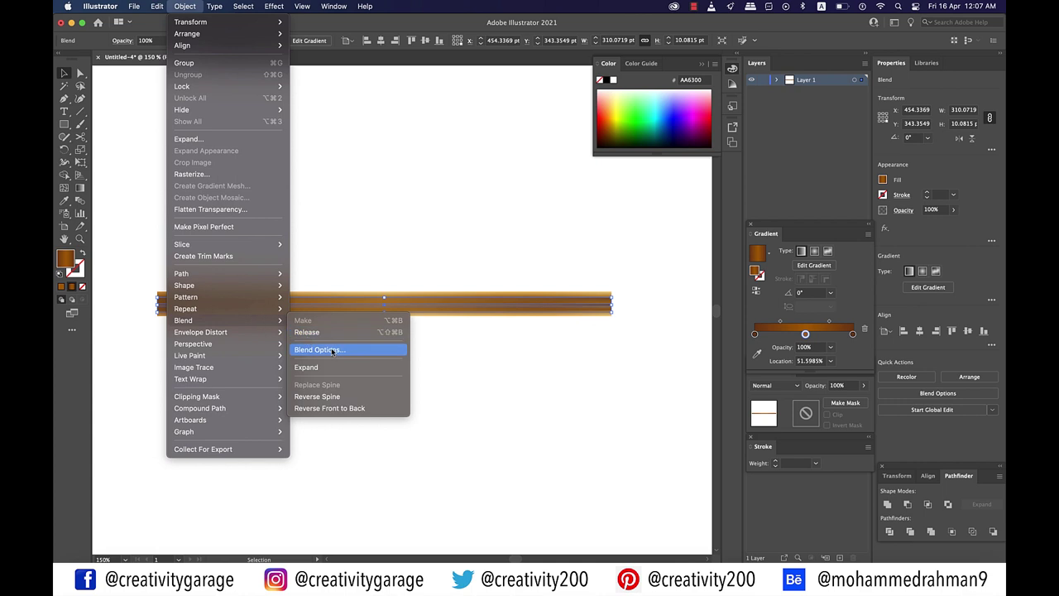
pyautogui.click(337, 350)
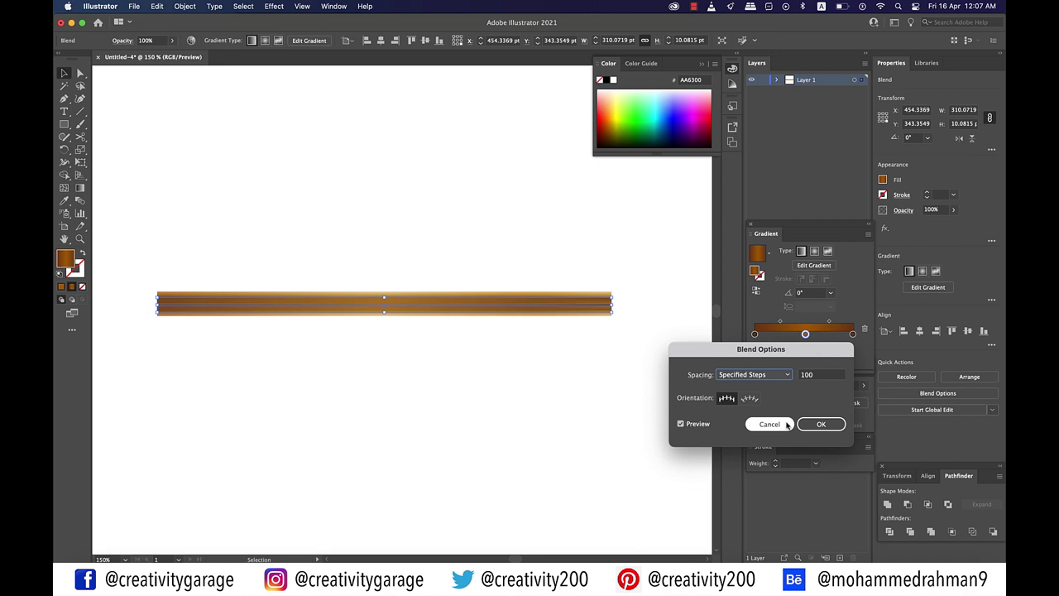
pyautogui.click(820, 424)
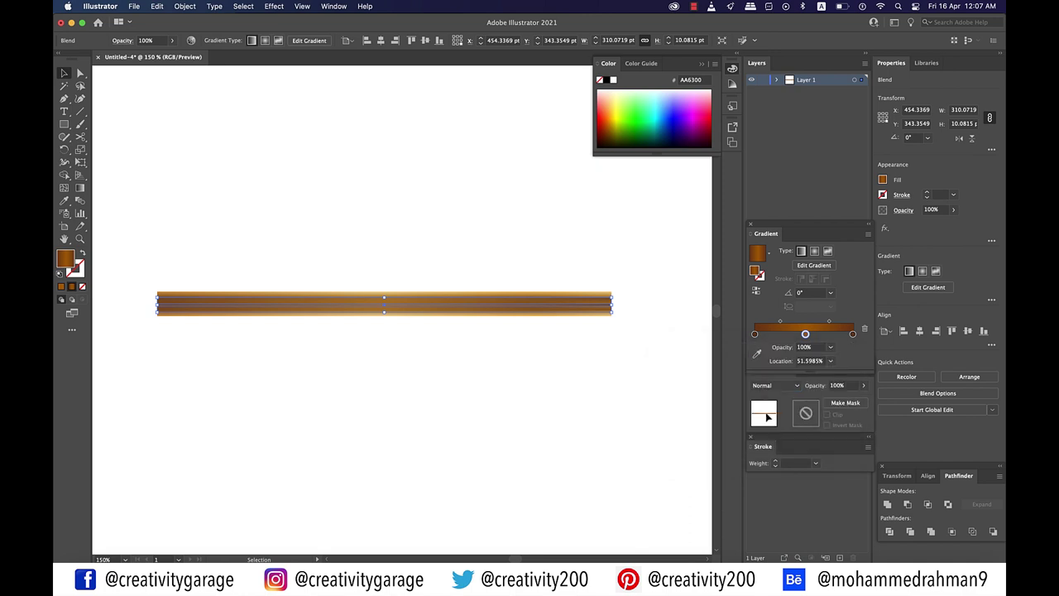
pyautogui.click(469, 354)
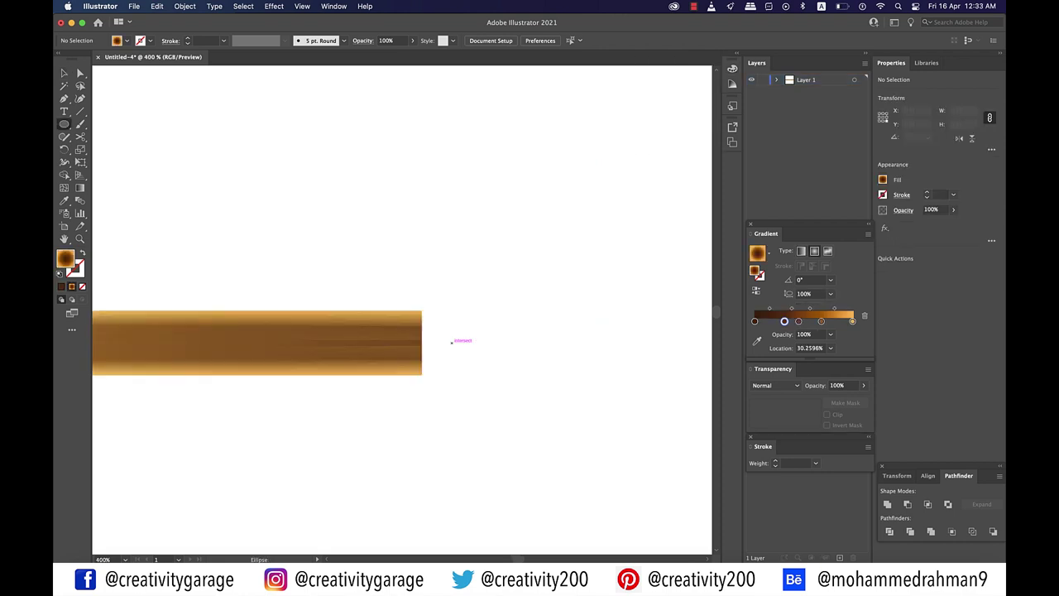
# Draw a circle about 25 pt wide beyond the bar's right end and centre it vertically on the bar
pyautogui.moveTo(451, 342); pyautogui.dragTo(517, 359)
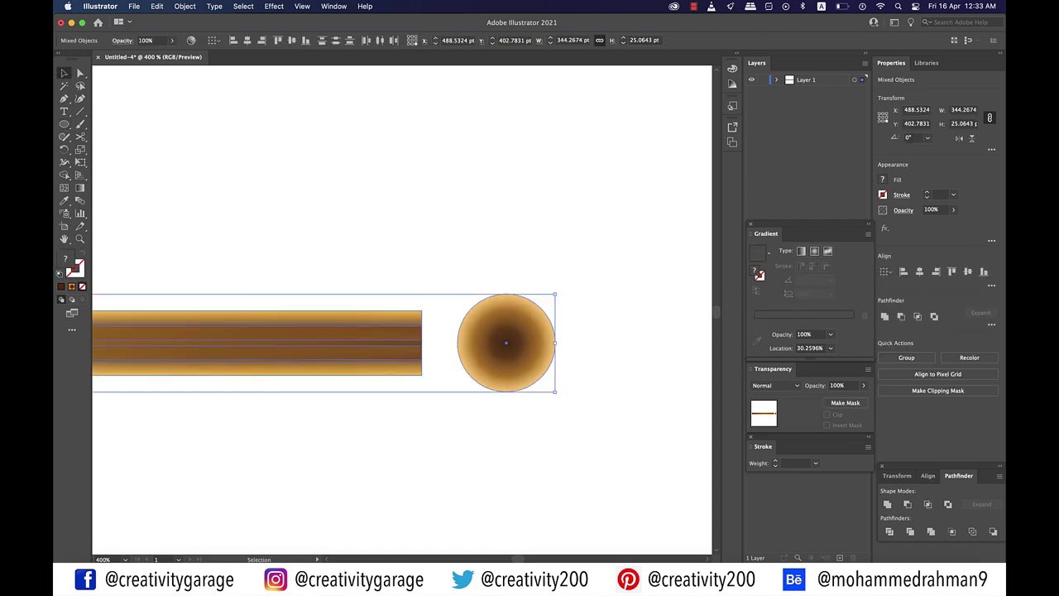
pyautogui.click(348, 342)
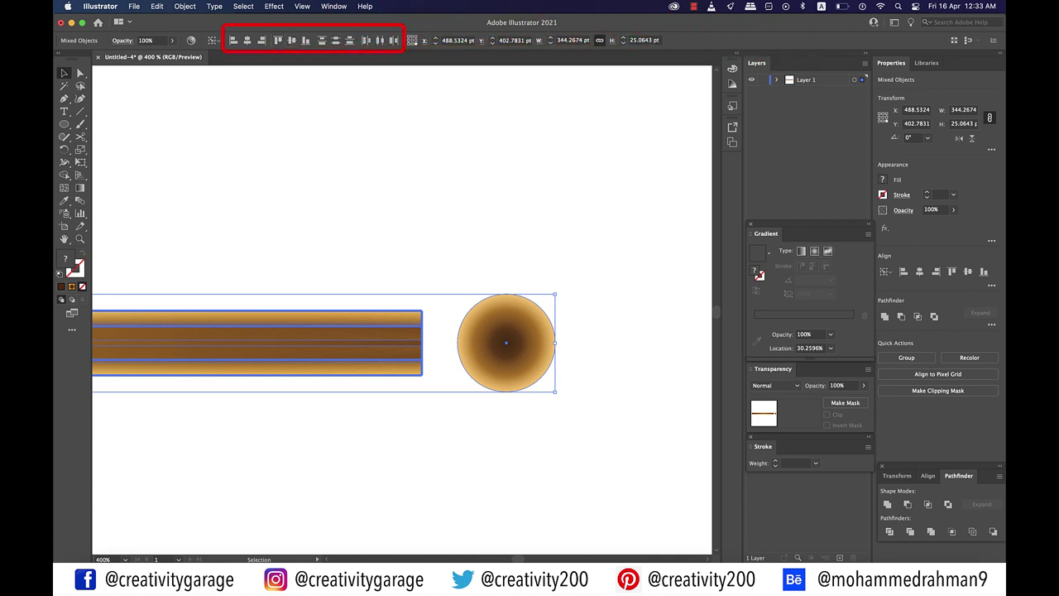
pyautogui.click(331, 182)
# Pull the circle's left anchor point horizontally over the bar to form a teardrop shape
pyautogui.click(80, 73)
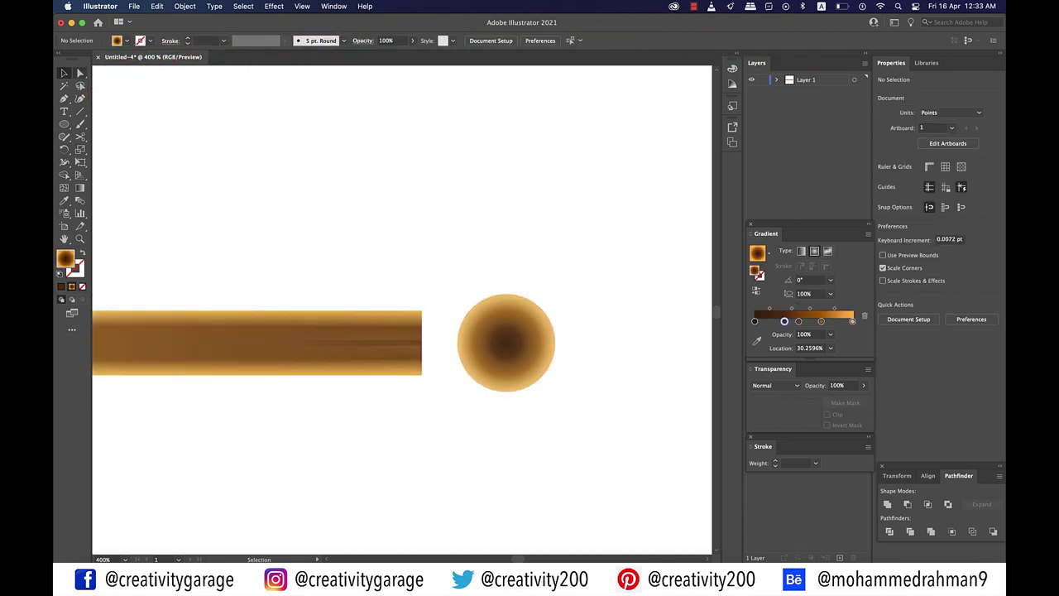
pyautogui.click(464, 346)
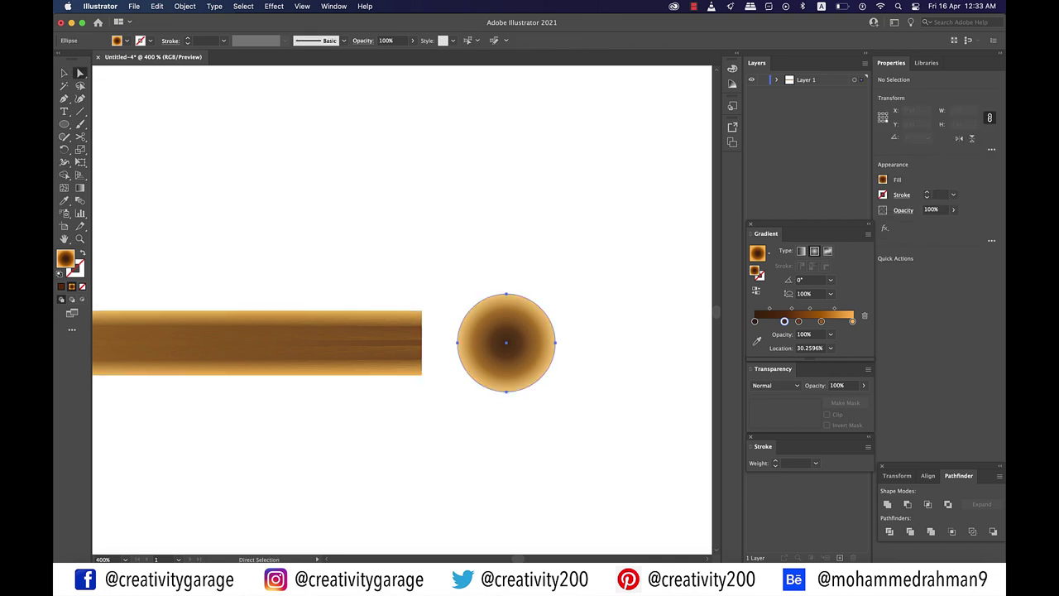
pyautogui.click(457, 342)
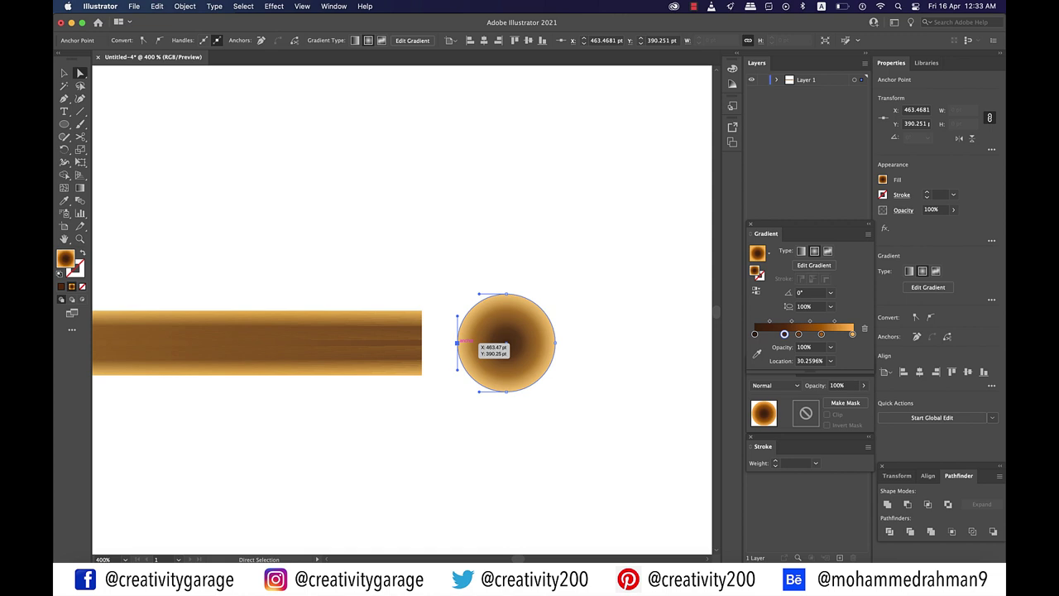
pyautogui.moveTo(457, 342); pyautogui.dragTo(354, 342)
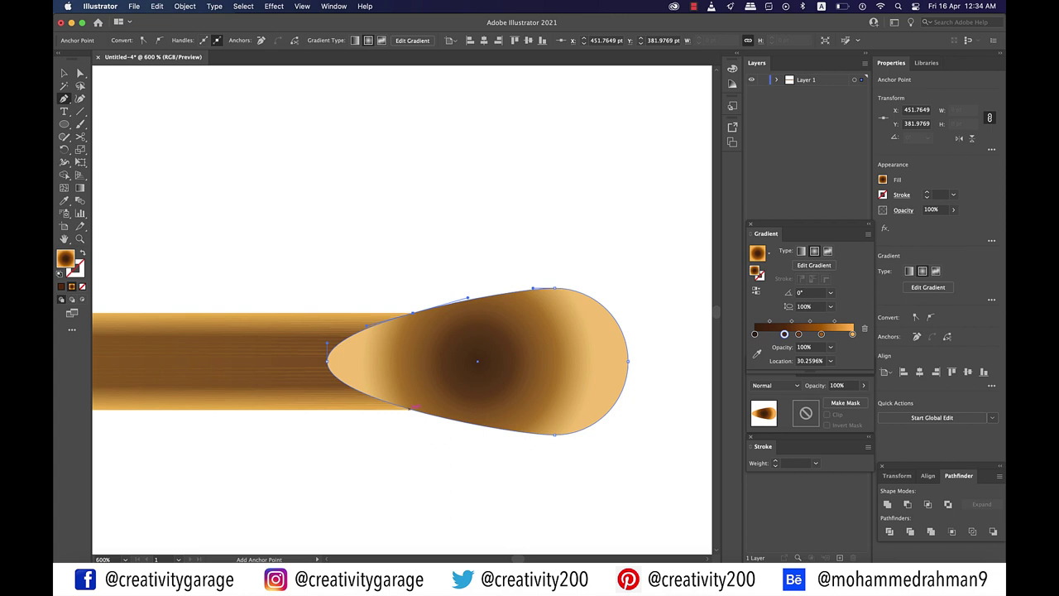
# Add anchor points where the teardrop crosses the bar's edges, and push its tip inward to the bar's end
pyautogui.click(410, 408)
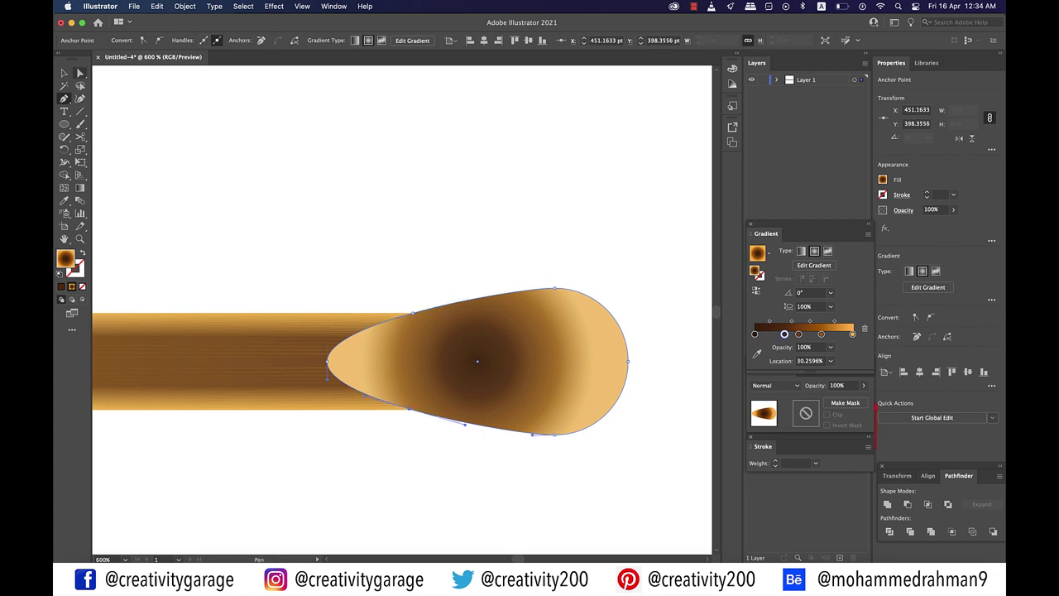
pyautogui.click(81, 74)
pyautogui.moveTo(327, 361); pyautogui.dragTo(430, 361)
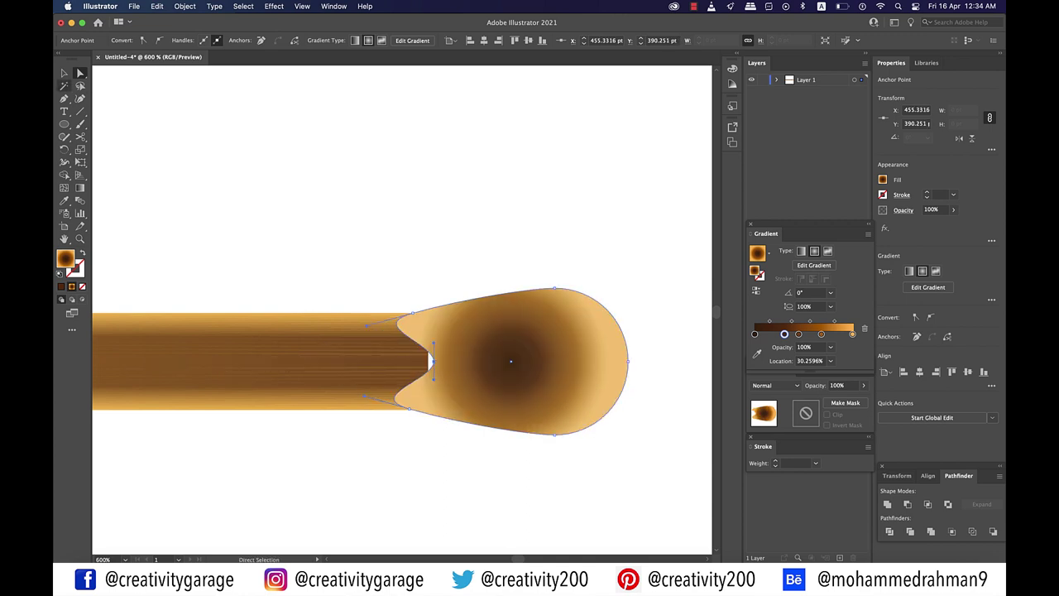
# Shift the cap shape slightly onto the bar's end and convert its two anchor points on the bar's edges to corners
pyautogui.press('v')
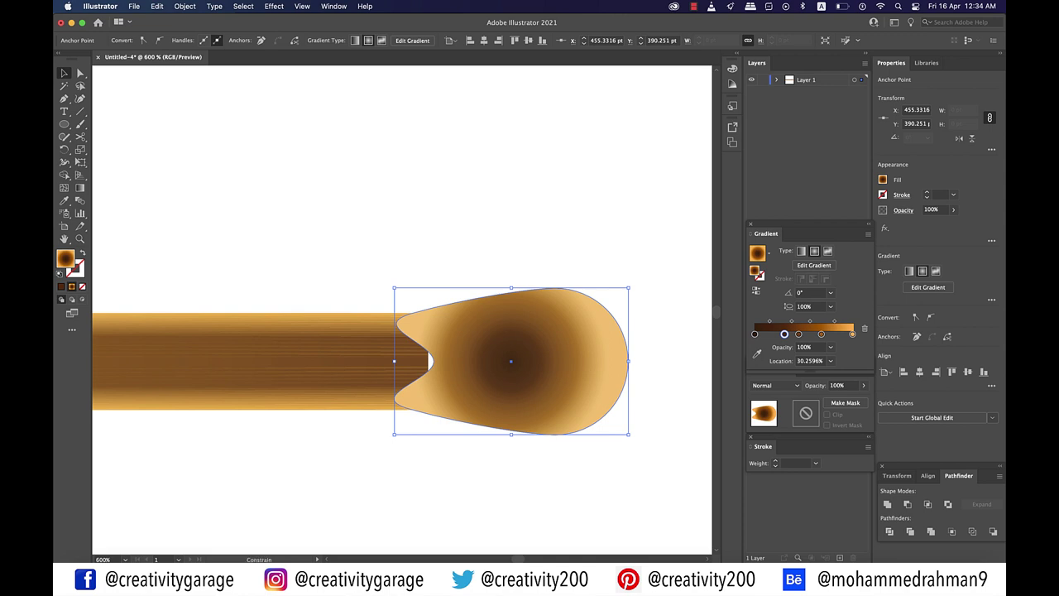
pyautogui.moveTo(498, 364); pyautogui.dragTo(487, 364)
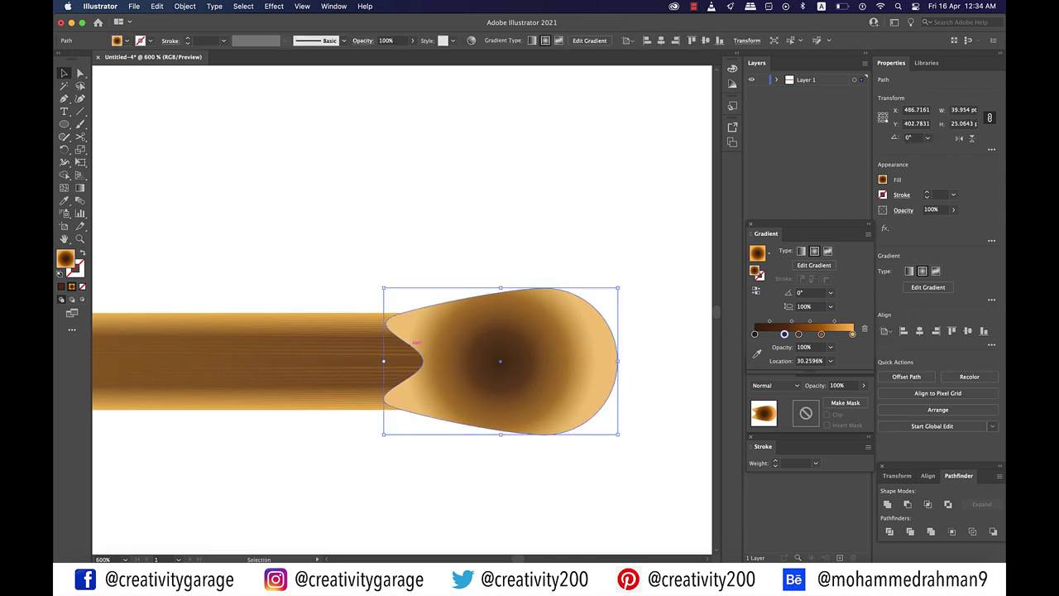
pyautogui.press('a')
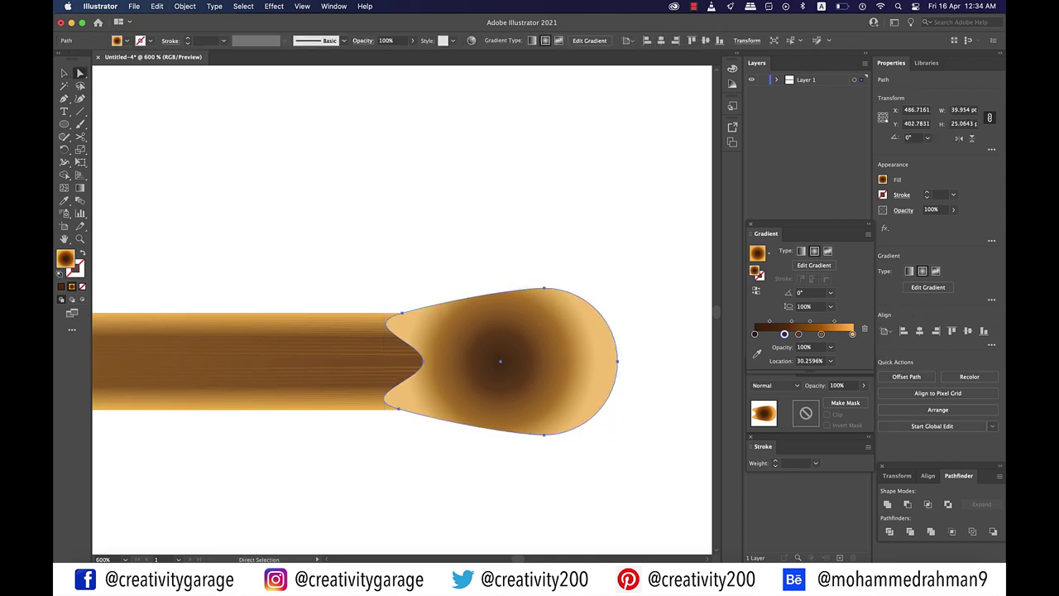
pyautogui.click(402, 313)
pyautogui.moveTo(413, 312); pyautogui.dragTo(414, 312)
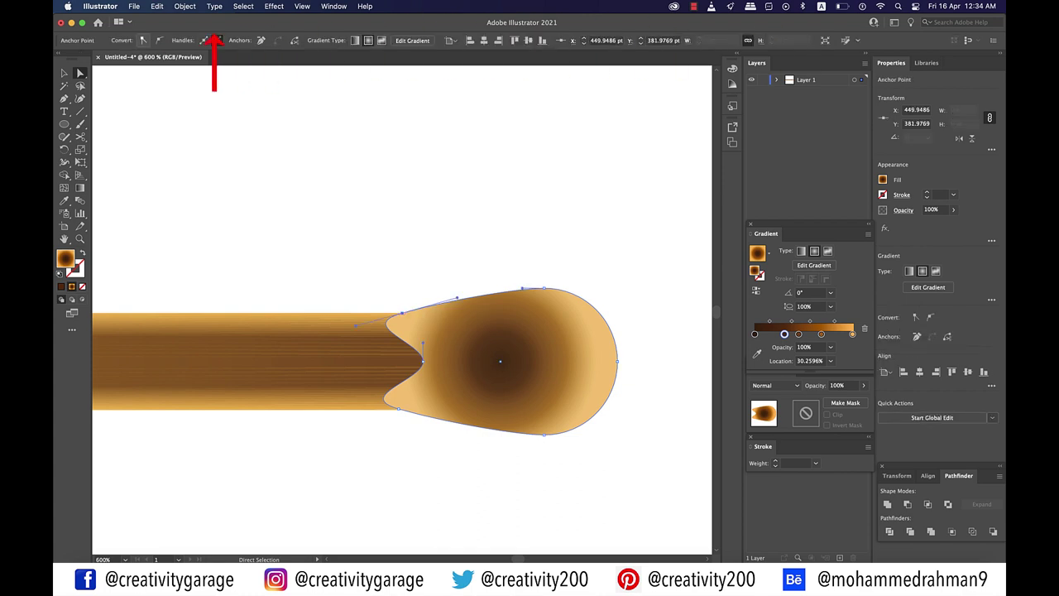
pyautogui.click(142, 39)
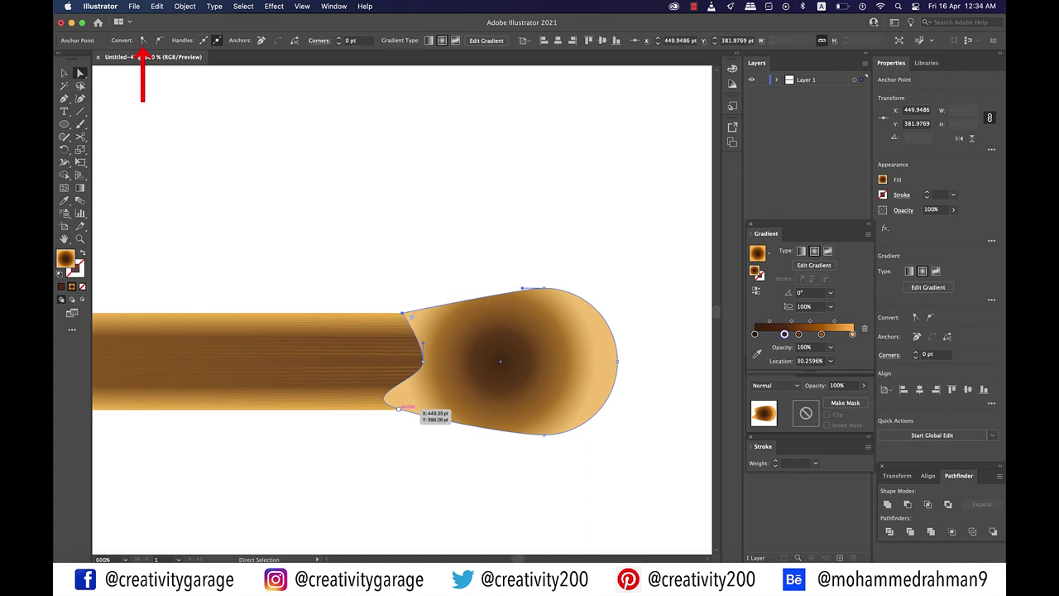
pyautogui.click(398, 409)
pyautogui.click(143, 40)
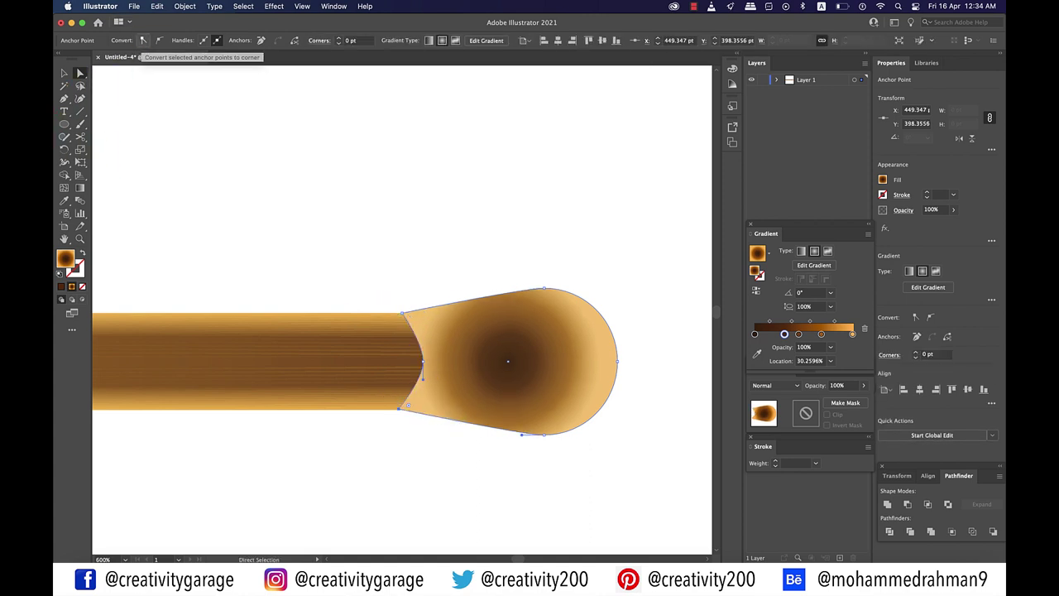
# Remove the second dark stop from the cap's radial gradient and move the orange stop to about 74%
pyautogui.press('v')
pyautogui.doubleClick(754, 334)
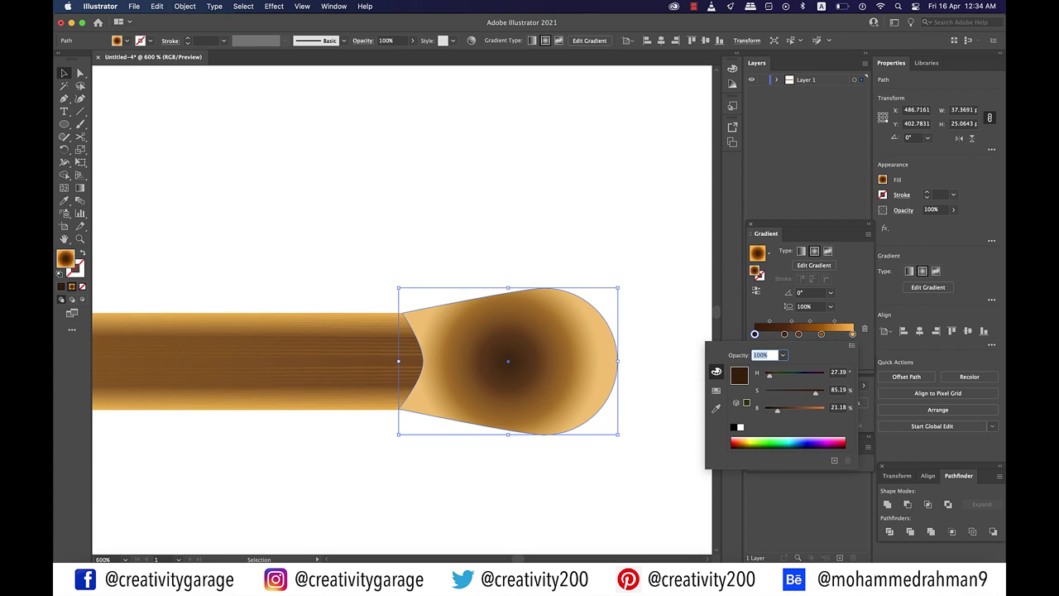
pyautogui.moveTo(784, 334); pyautogui.dragTo(784, 369)
pyautogui.moveTo(821, 335); pyautogui.dragTo(829, 334)
# Redraw the cap's radial gradient so it runs almost horizontally from the bar joint to just beyond the rounded end
pyautogui.press('g')
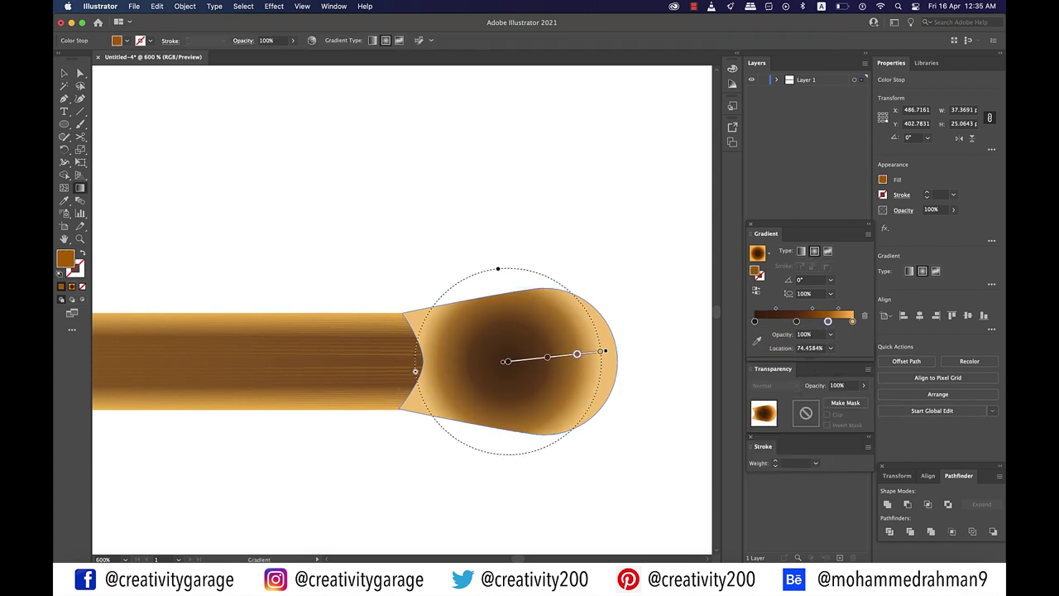
pyautogui.moveTo(406, 360); pyautogui.dragTo(670, 350)
pyautogui.press('v')
pyautogui.click(529, 224)
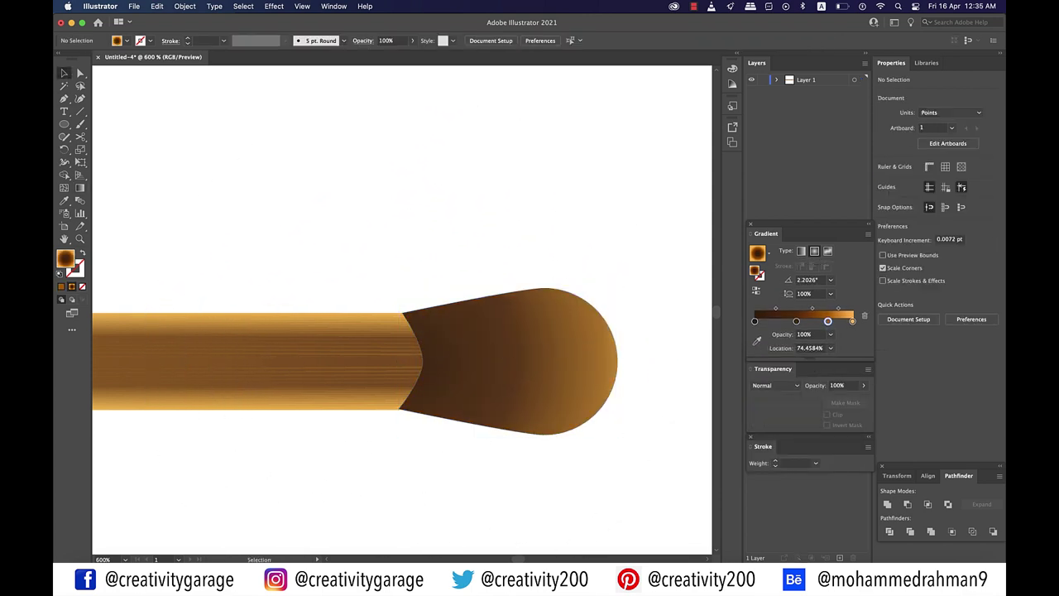
pyautogui.click(456, 374)
pyautogui.press('g')
pyautogui.moveTo(456, 373); pyautogui.dragTo(612, 364)
pyautogui.press('v')
pyautogui.click(497, 364)
pyautogui.press('g')
pyautogui.moveTo(405, 392); pyautogui.dragTo(633, 357)
# Reposition the stops along the cap's gradient, moving the light orange end stop to about 91%
pyautogui.moveTo(417, 358); pyautogui.dragTo(563, 358)
pyautogui.click(508, 358)
pyautogui.click(631, 357)
pyautogui.moveTo(631, 356); pyautogui.dragTo(613, 357)
pyautogui.moveTo(564, 357)
pyautogui.mouseDown()
pyautogui.moveTo(501, 357)
pyautogui.moveTo(554, 357)
pyautogui.mouseUp()
pyautogui.click(613, 357)
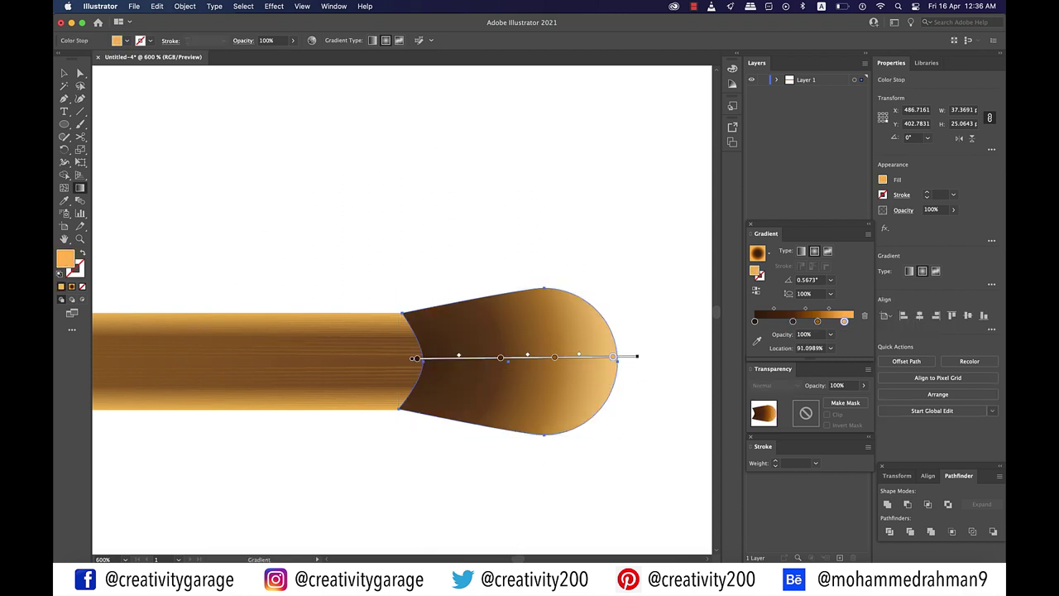
# Deselect the cap and examine how it fits the bar, both up close and on the whole artboard
pyautogui.press('v')
pyautogui.press('super+shift+a')
pyautogui.press('super+minus')
pyautogui.press('super+minus')
pyautogui.press('super+minus')
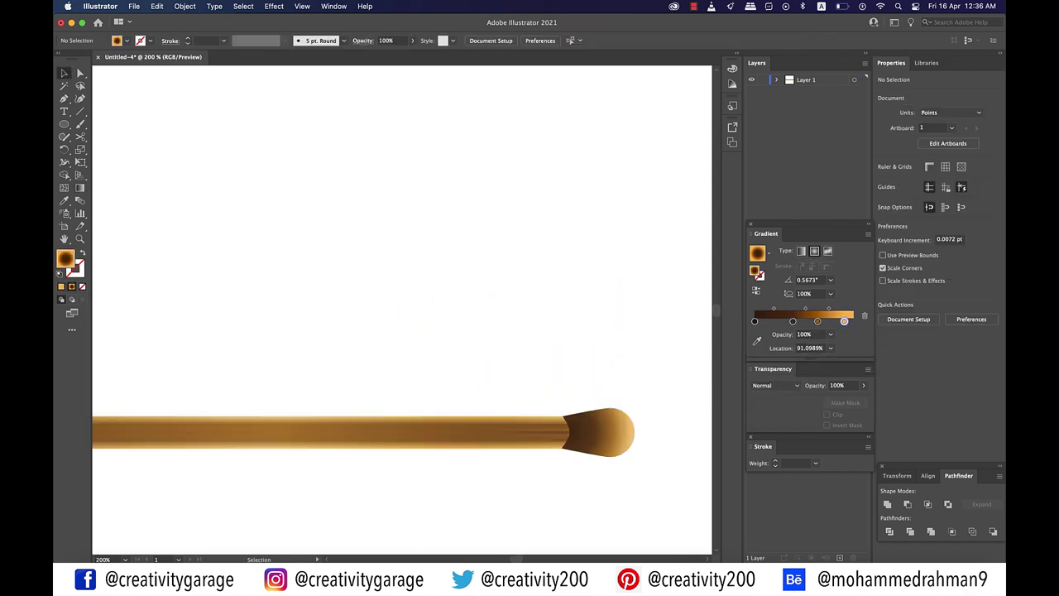
pyautogui.scroll(-3, 402, 405)
pyautogui.press('super+plus')
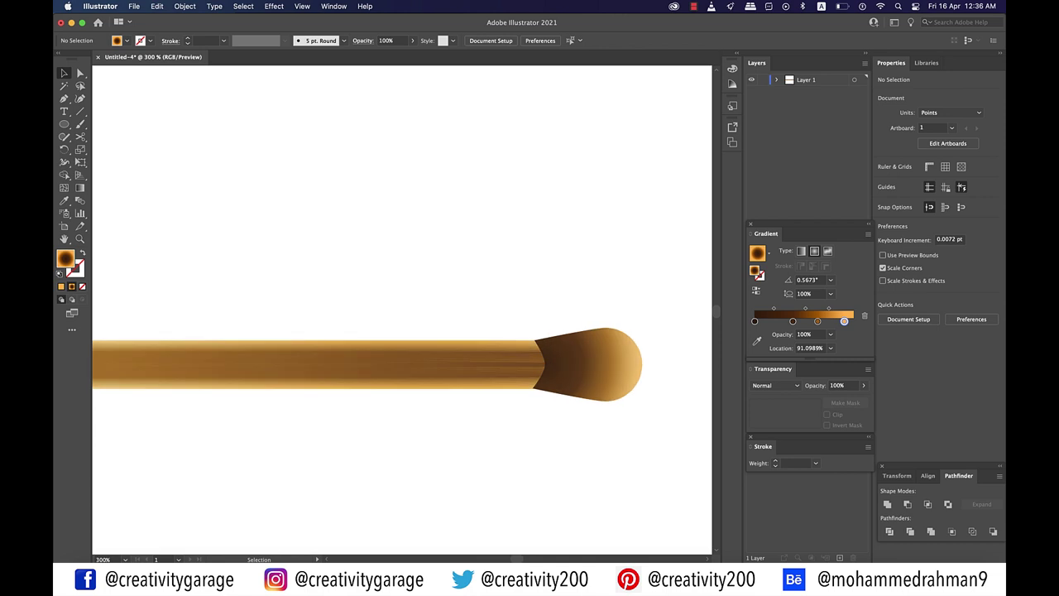
pyautogui.press('super+minus')
pyautogui.press('super+minus')
pyautogui.press('super+minus')
pyautogui.press('super+minus')
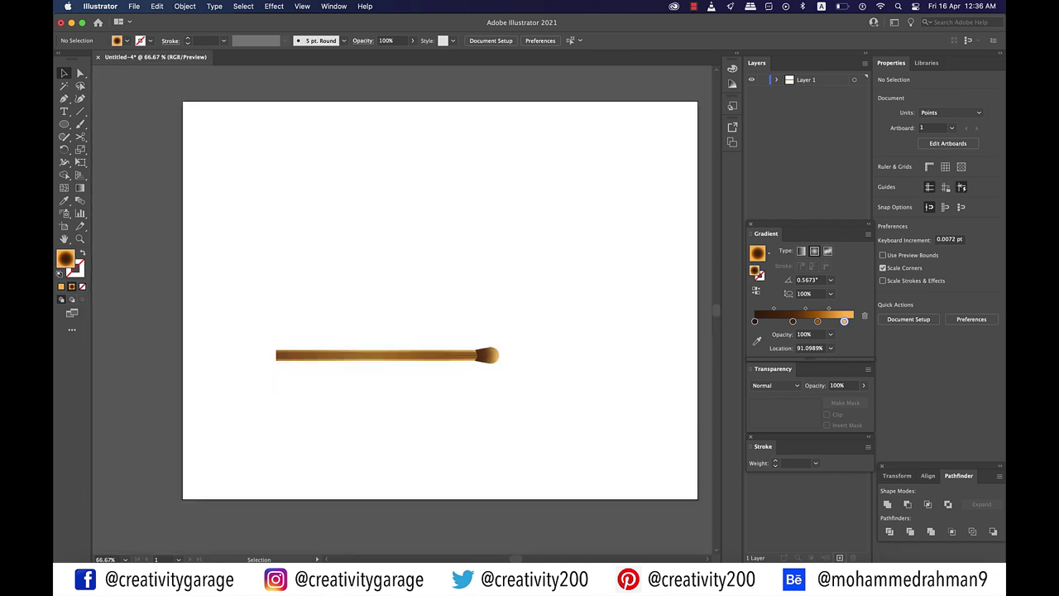
# Add a new layer beneath Layer 1 and name it background
pyautogui.click(840, 557)
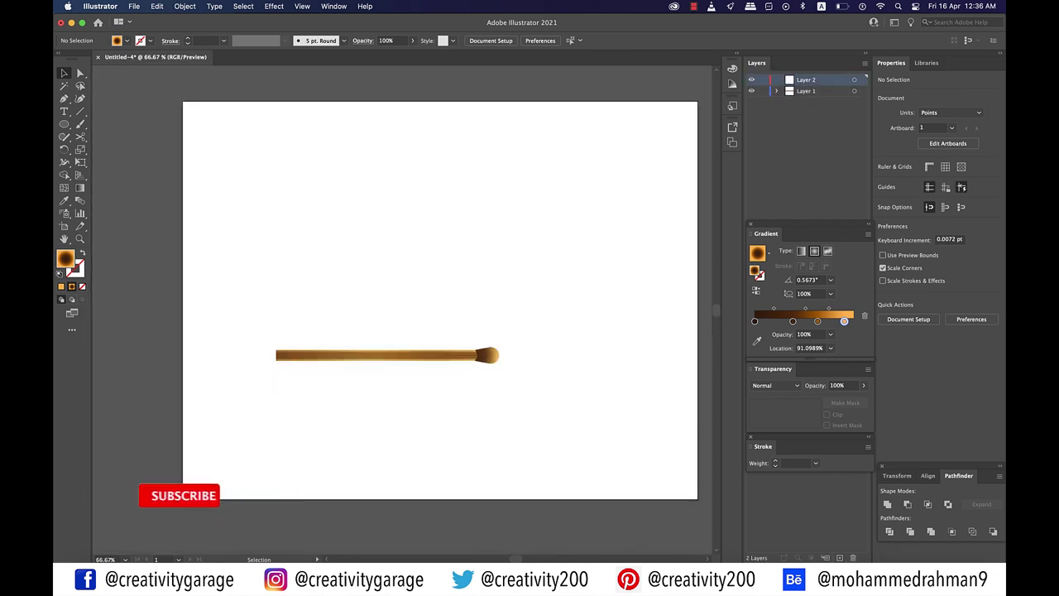
pyautogui.moveTo(807, 80); pyautogui.dragTo(807, 98)
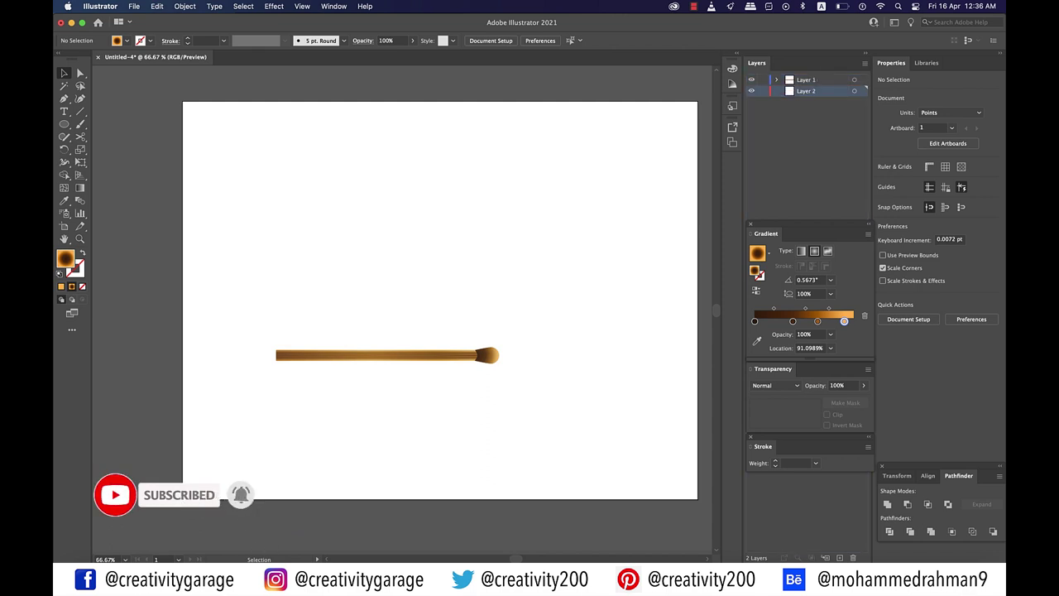
pyautogui.doubleClick(807, 91)
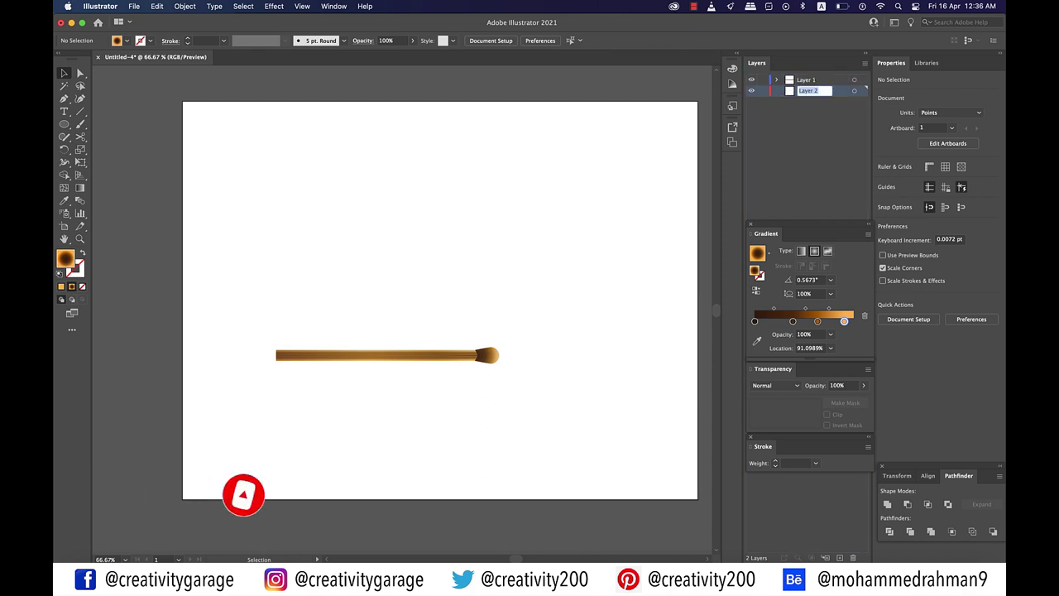
pyautogui.write('background')
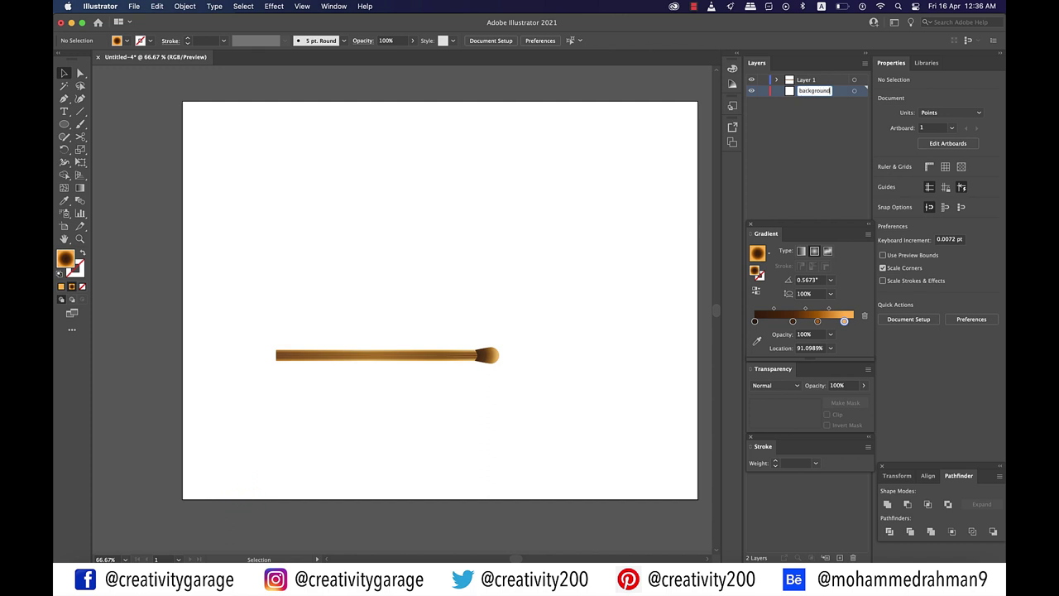
pyautogui.press('Return')
# Draw a black rectangle about 552 by 528 pt behind the capped half, extend its upper edge slightly and lock the background layer
pyautogui.press('m')
pyautogui.moveTo(338, 139); pyautogui.dragTo(701, 482)
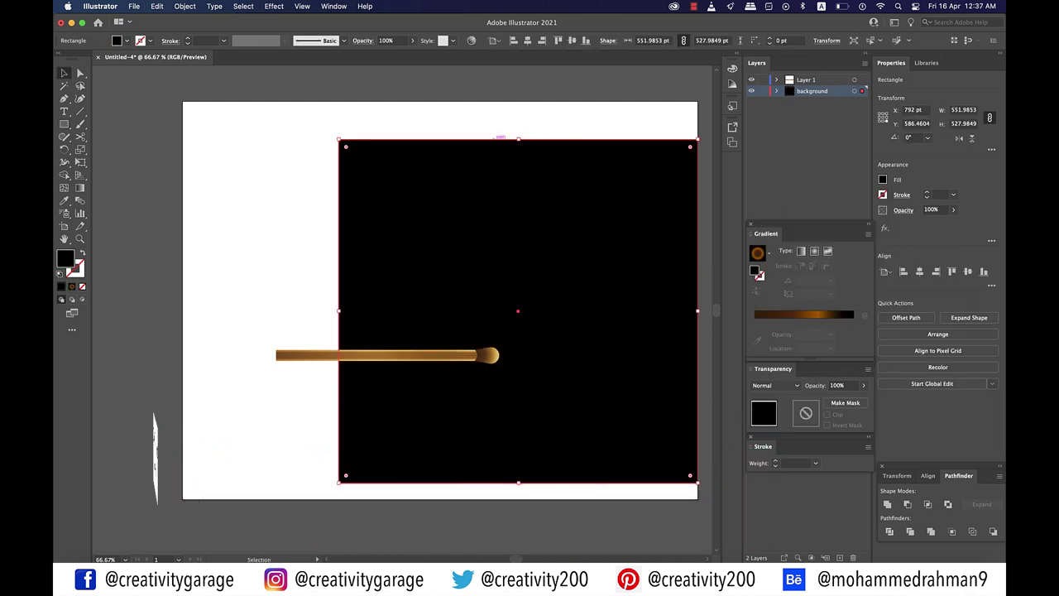
pyautogui.moveTo(519, 139); pyautogui.dragTo(519, 121)
pyautogui.click(530, 88)
pyautogui.hscroll(2, 529, 87)
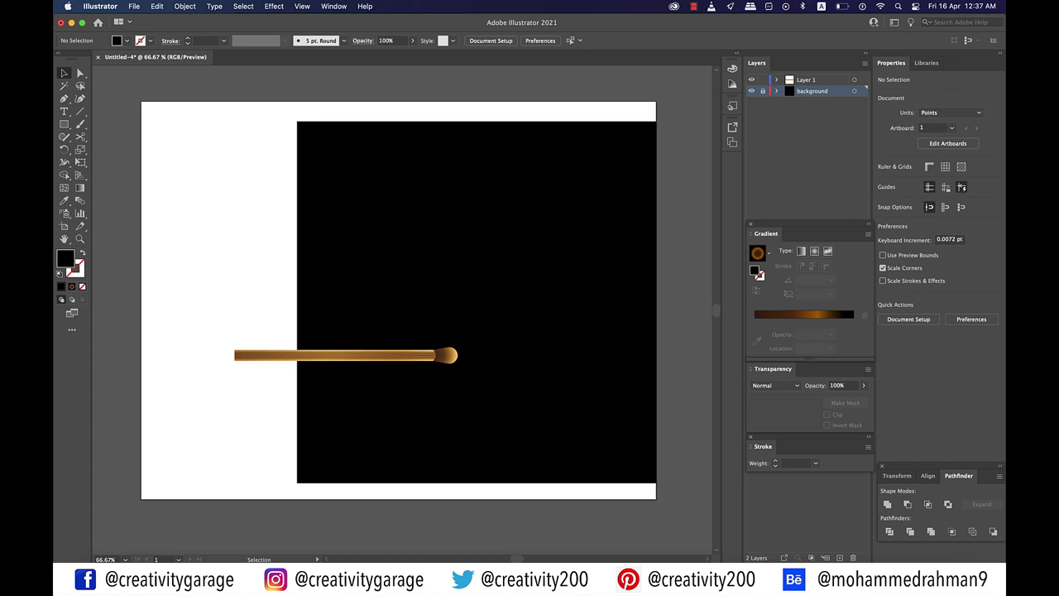
# On Layer 1, draw a circle about 1.8 pt wide on the cap's upper part, filled with light orange sampled near the rounded end
pyautogui.click(807, 80)
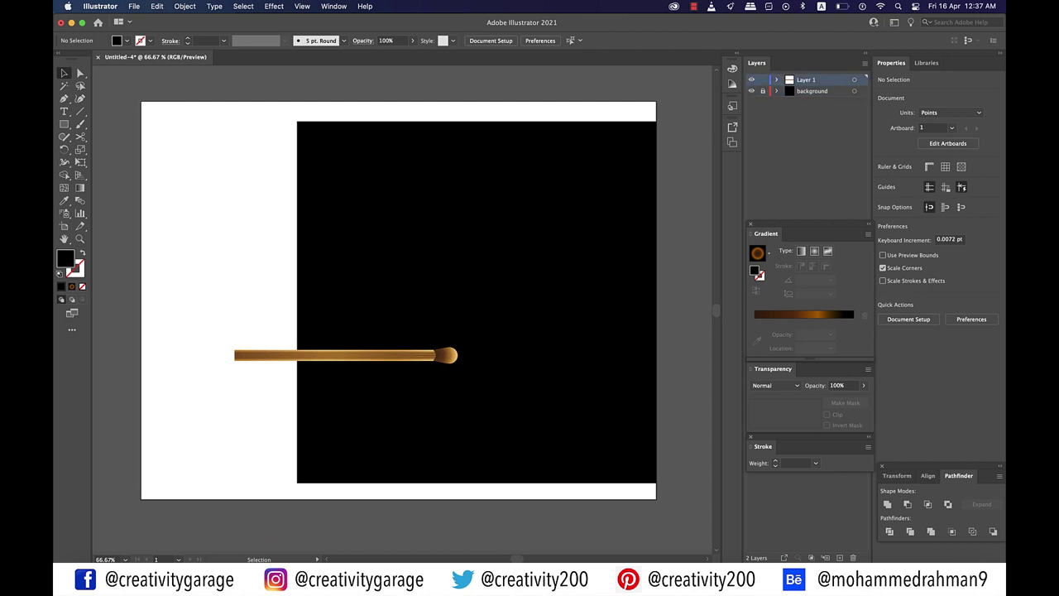
pyautogui.scroll(6, 451, 363)
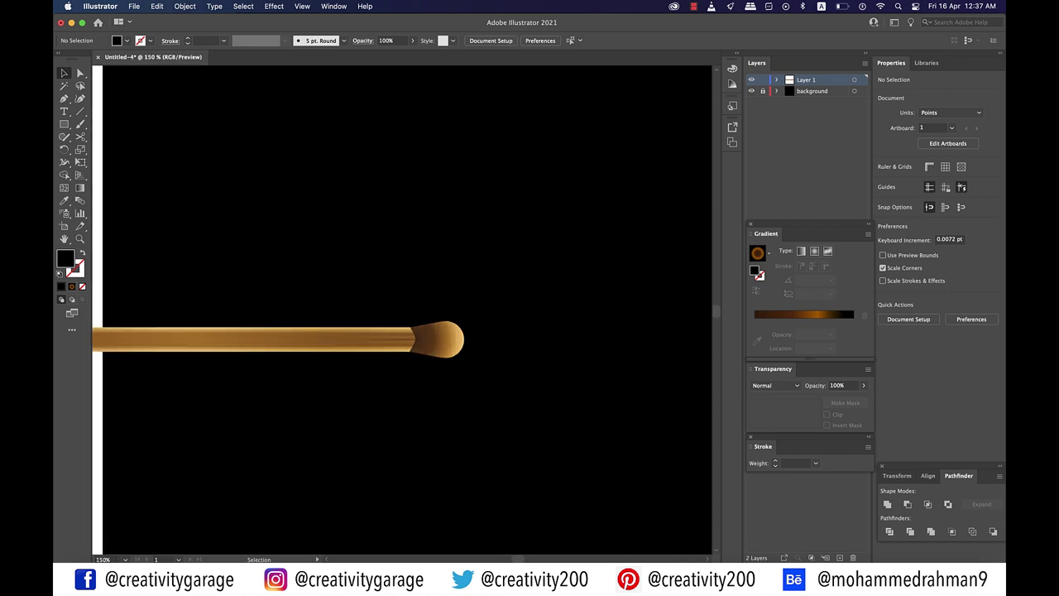
pyautogui.scroll(2, 428, 331)
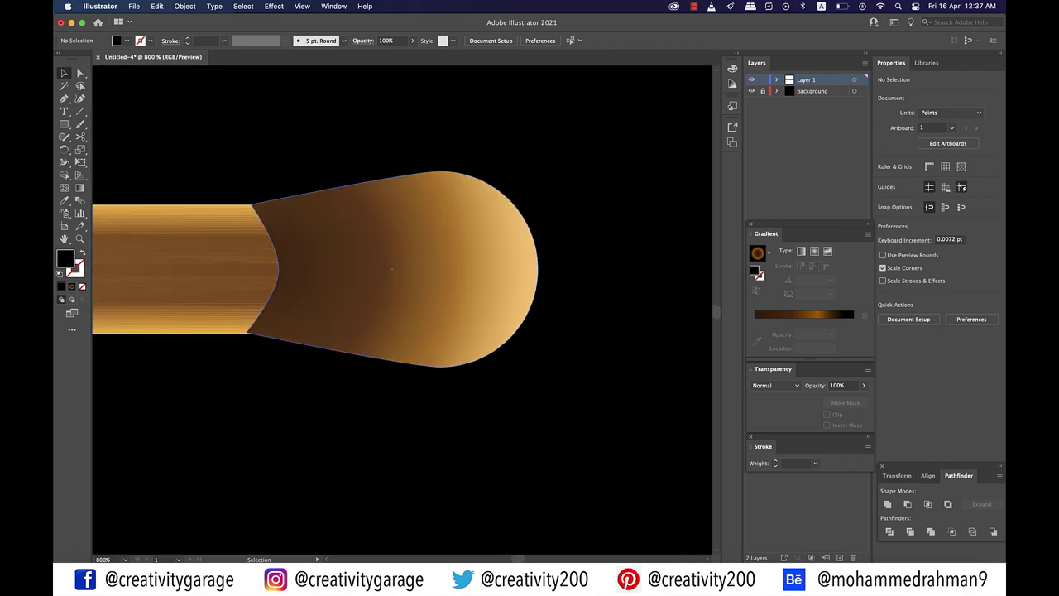
pyautogui.scroll(2, 435, 330)
pyautogui.moveTo(64, 124); pyautogui.dragTo(116, 144)
pyautogui.moveTo(463, 146); pyautogui.dragTo(472, 154)
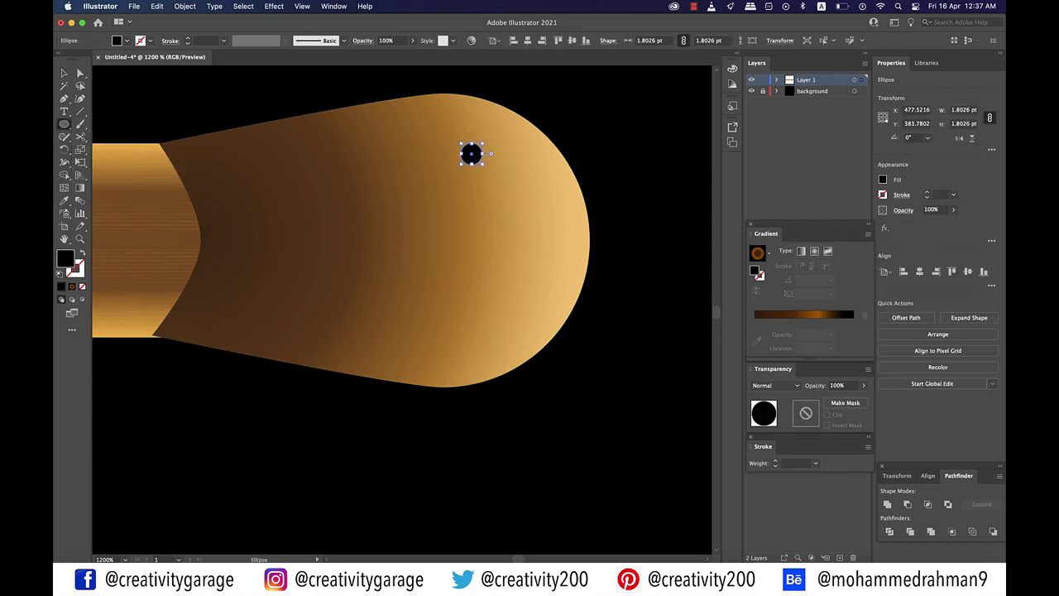
pyautogui.press('i')
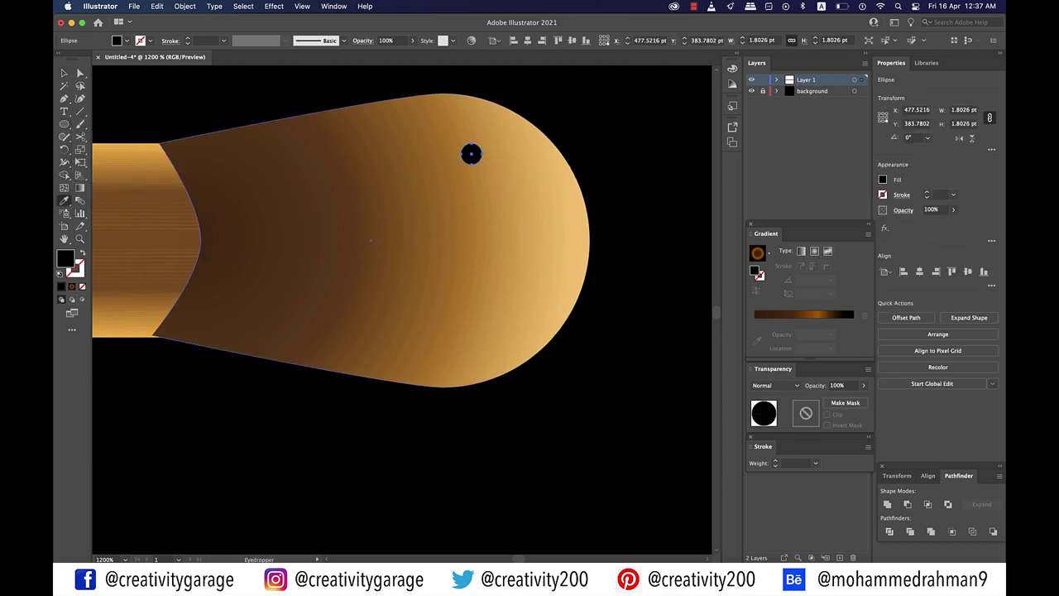
pyautogui.keyDown('shift'); pyautogui.click(572, 225); pyautogui.keyUp('shift')
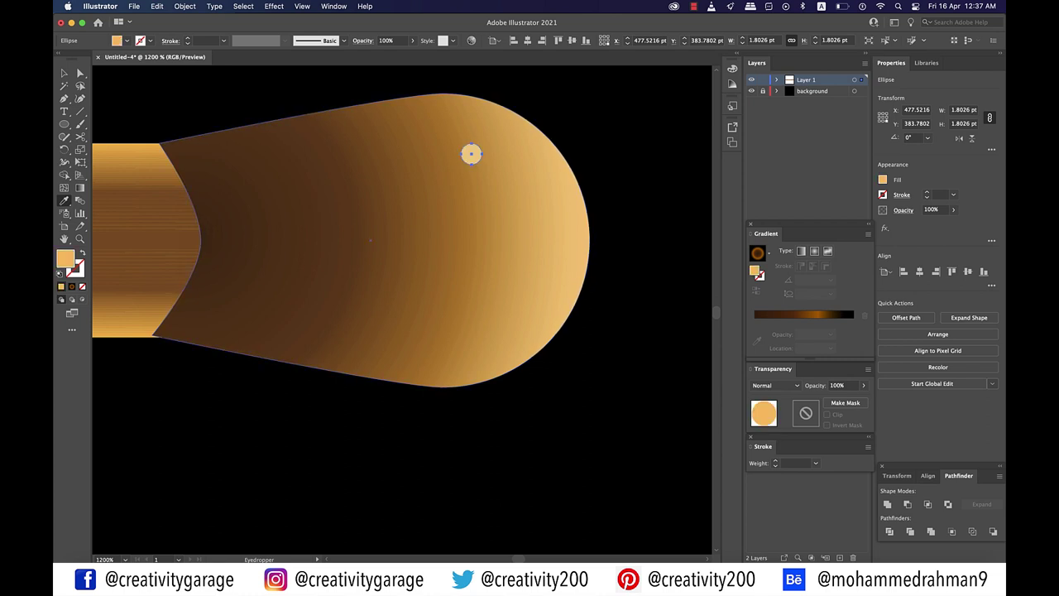
# Paste a copy of the circle in front, shrink it to about 1.27 pt and give it the brown and orange radial gradient
pyautogui.press('super+c')
pyautogui.press('super+f')
pyautogui.hotkey('shift', 'alt')
pyautogui.click(398, 240)
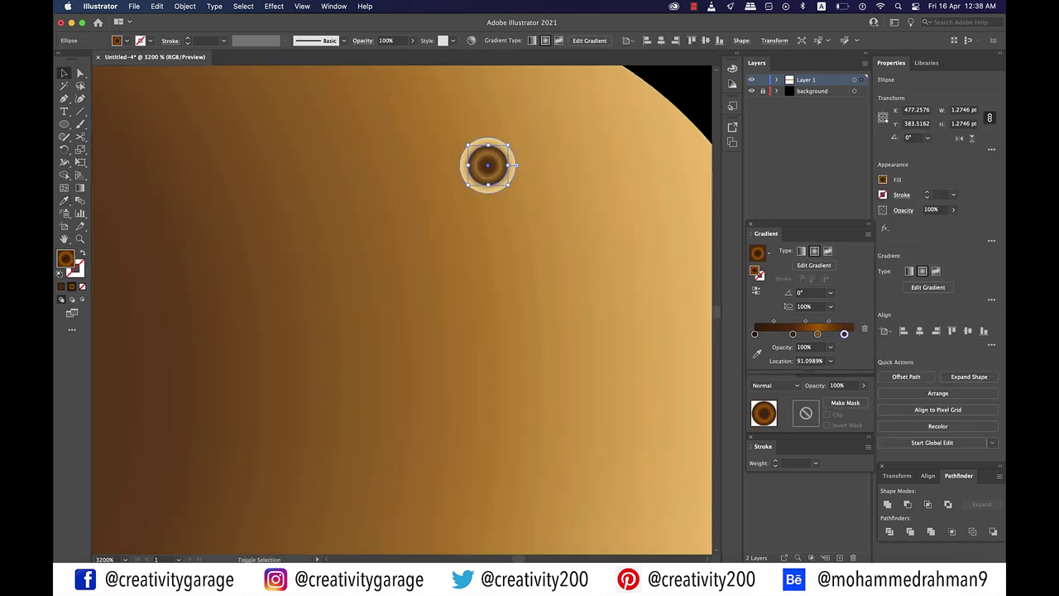
# Duplicate the two-circle dot across the cap's face to form an irregular cluster of ten dots
pyautogui.moveTo(485, 166); pyautogui.dragTo(409, 233)
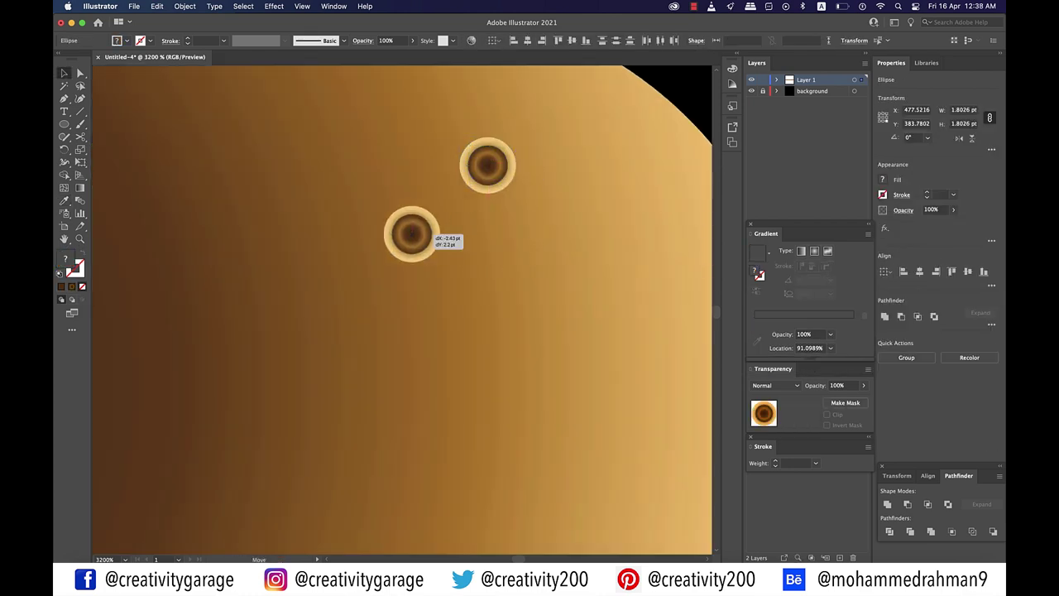
pyautogui.moveTo(437, 205); pyautogui.dragTo(378, 248)
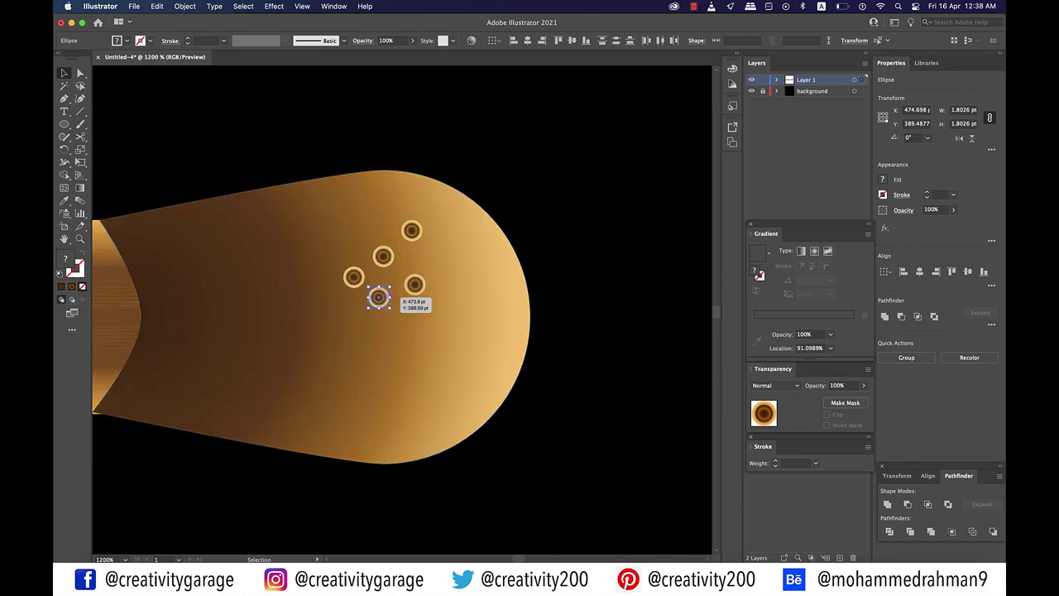
pyautogui.moveTo(379, 297); pyautogui.dragTo(394, 333)
pyautogui.moveTo(394, 334); pyautogui.dragTo(394, 397)
pyautogui.moveTo(394, 397); pyautogui.dragTo(426, 368)
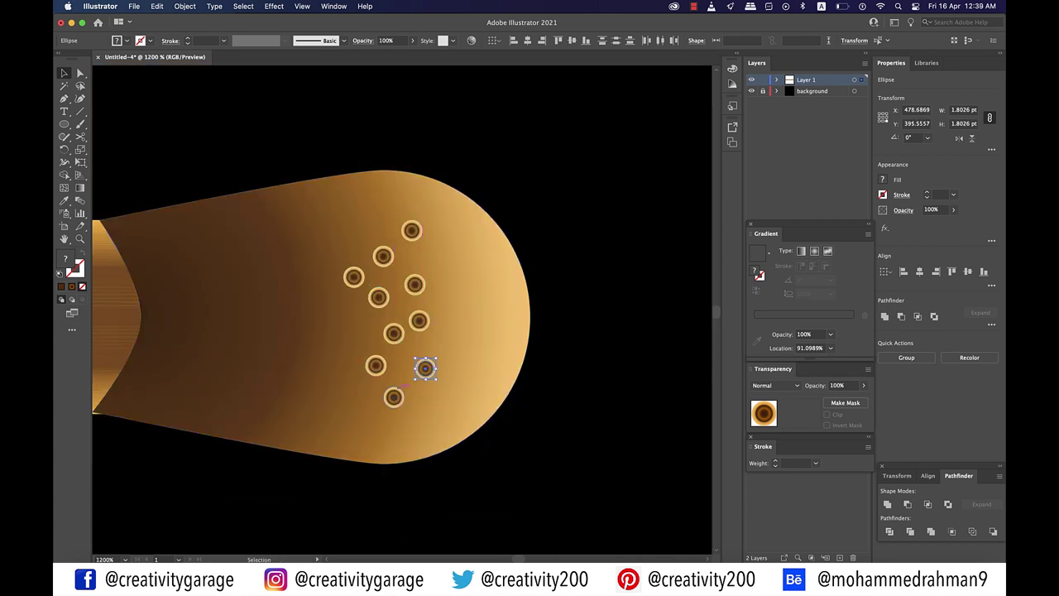
pyautogui.click(394, 397)
pyautogui.scroll(2, 382, 410)
pyautogui.scroll(-5, 380, 422)
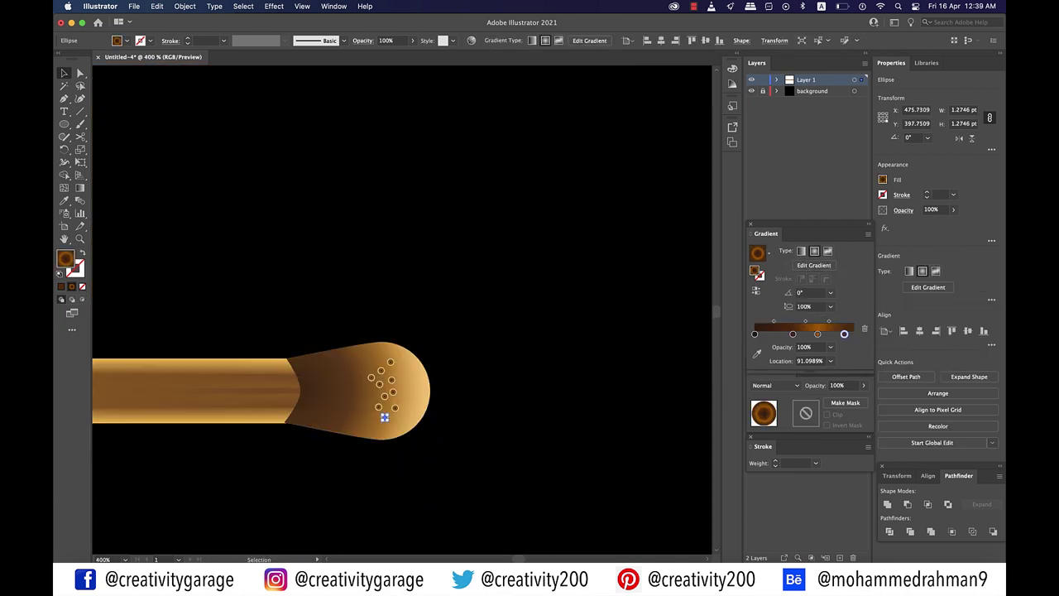
# Draw a closed Pen shape about 26 by 4 pt along the bar's upper edge at the cap joint, with a curved outer end
pyautogui.scroll(-2, 381, 418)
pyautogui.scroll(-3, 381, 406)
pyautogui.scroll(2, 364, 324)
pyautogui.press('p')
pyautogui.click(509, 275)
pyautogui.click(426, 276)
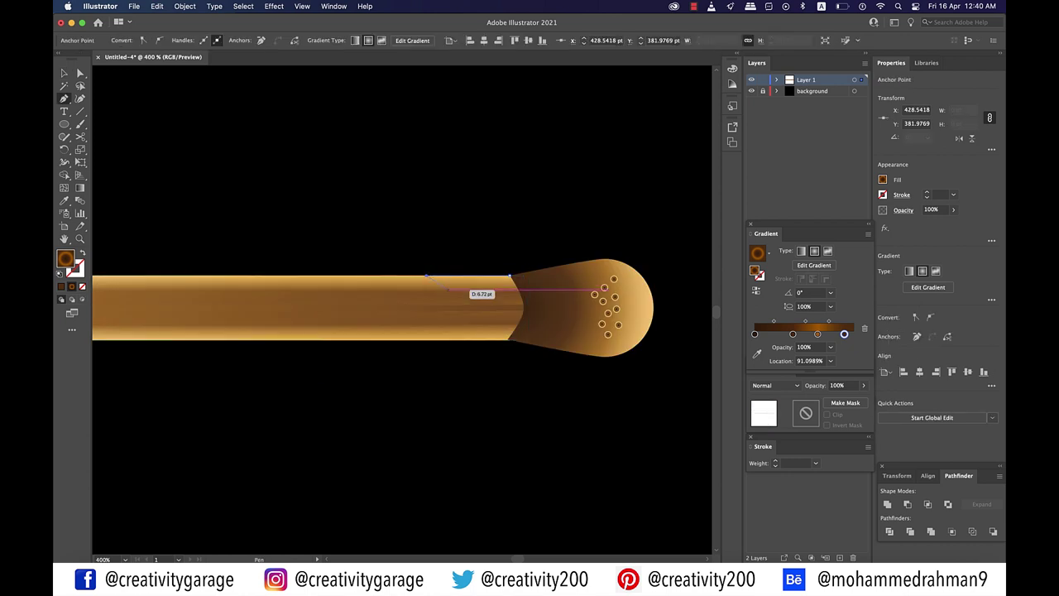
pyautogui.moveTo(448, 290); pyautogui.dragTo(452, 303)
pyautogui.click(448, 290)
pyautogui.click(527, 289)
pyautogui.click(509, 275)
pyautogui.press('v')
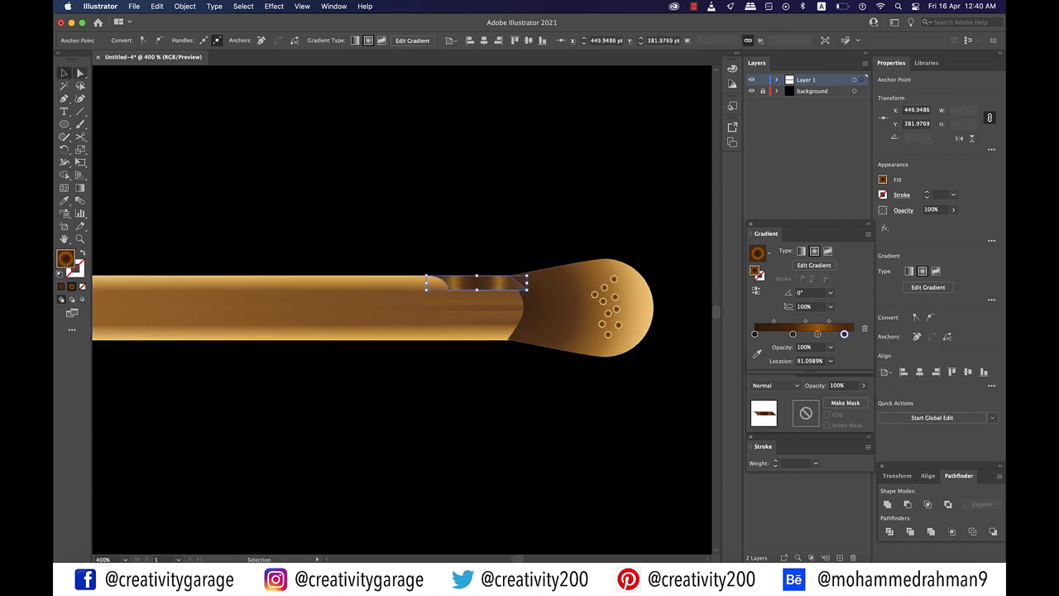
# Fill the new shape with solid dark brown at hue 22.86, saturation 93 and brightness 25.88
pyautogui.click(883, 180)
pyautogui.click(866, 229)
pyautogui.press('Escape')
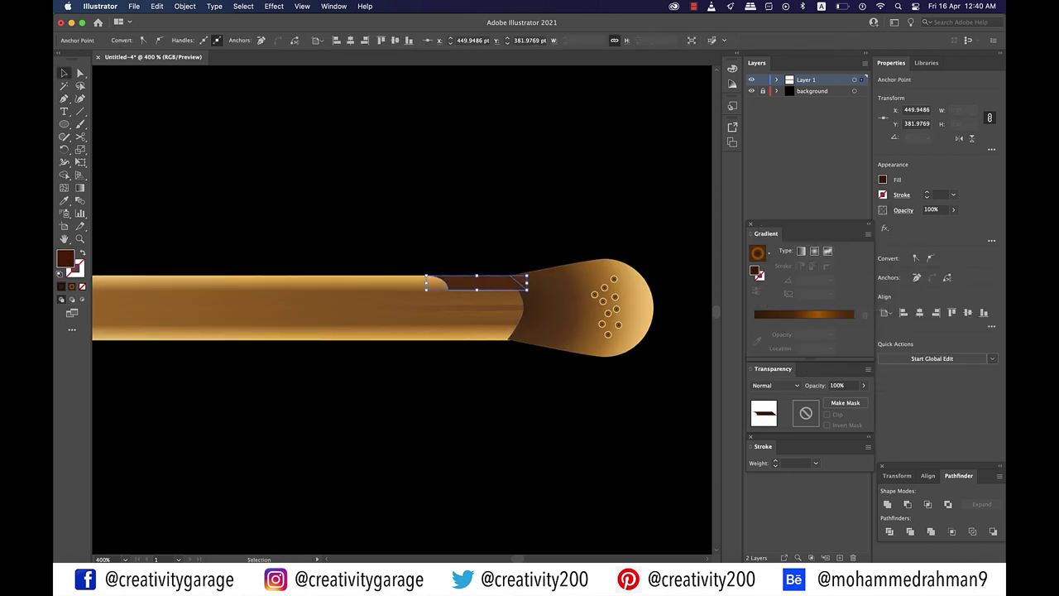
pyautogui.click(571, 223)
pyautogui.scroll(2, 478, 283)
pyautogui.scroll(-3, 478, 232)
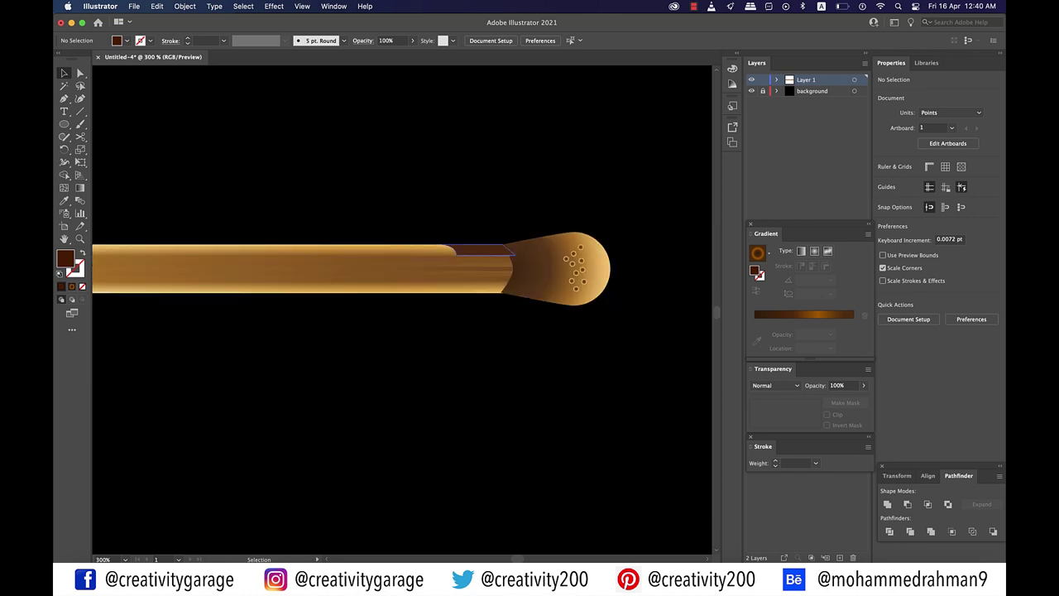
pyautogui.click(485, 250)
pyautogui.click(883, 180)
pyautogui.click(834, 199)
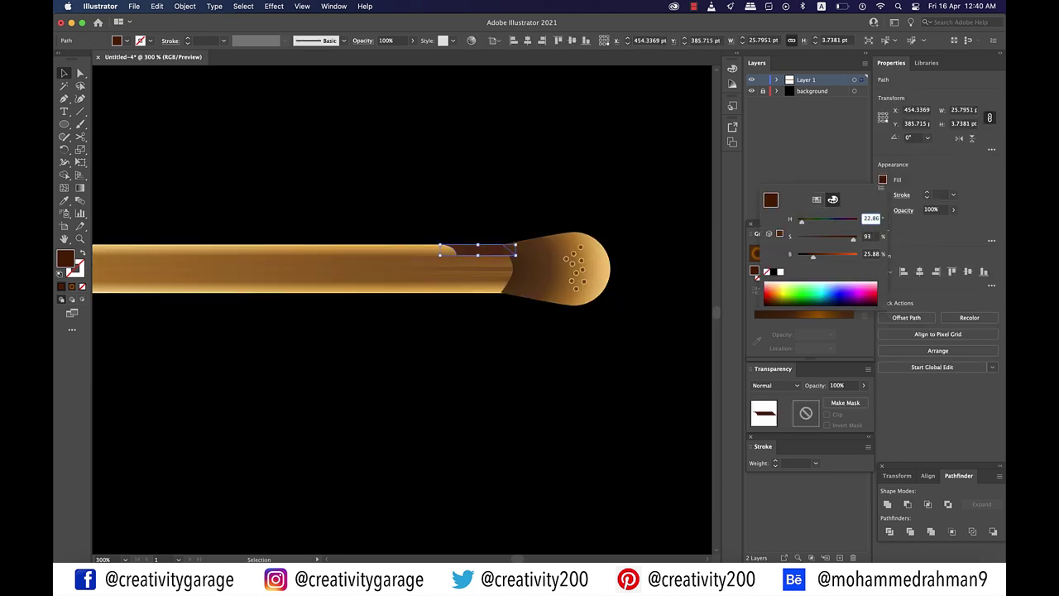
pyautogui.press('Escape')
# Draw a thin tapered dark brown sliver with the Pen tool from the middle of the cap joint back along the bar's centre
pyautogui.press('p')
pyautogui.scroll(2, 560, 255)
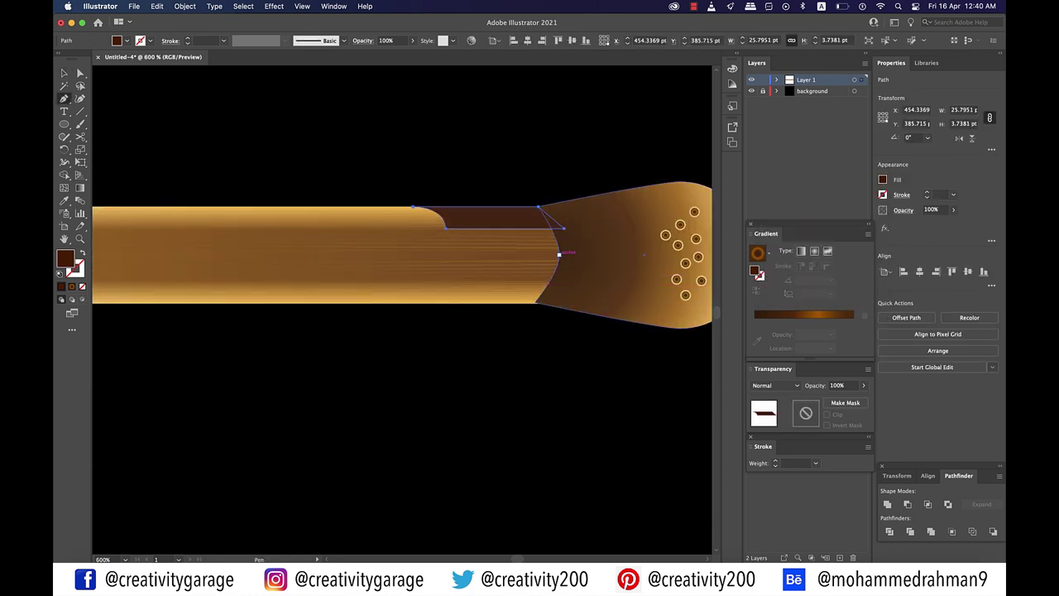
pyautogui.click(559, 255)
pyautogui.click(447, 255)
pyautogui.click(469, 259)
pyautogui.scroll(3, 562, 255)
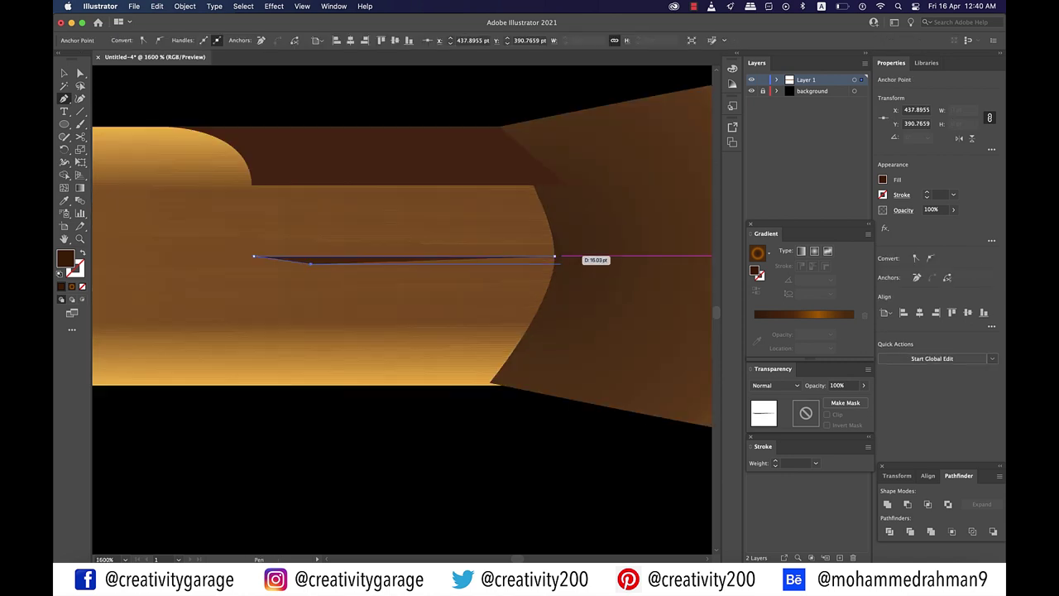
pyautogui.click(566, 264)
pyautogui.click(555, 256)
pyautogui.scroll(-1, 555, 258)
# Draw a small dark brown shape with a rounded outer end on the bar's lower edge at the cap joint, and deselect it
pyautogui.click(505, 350)
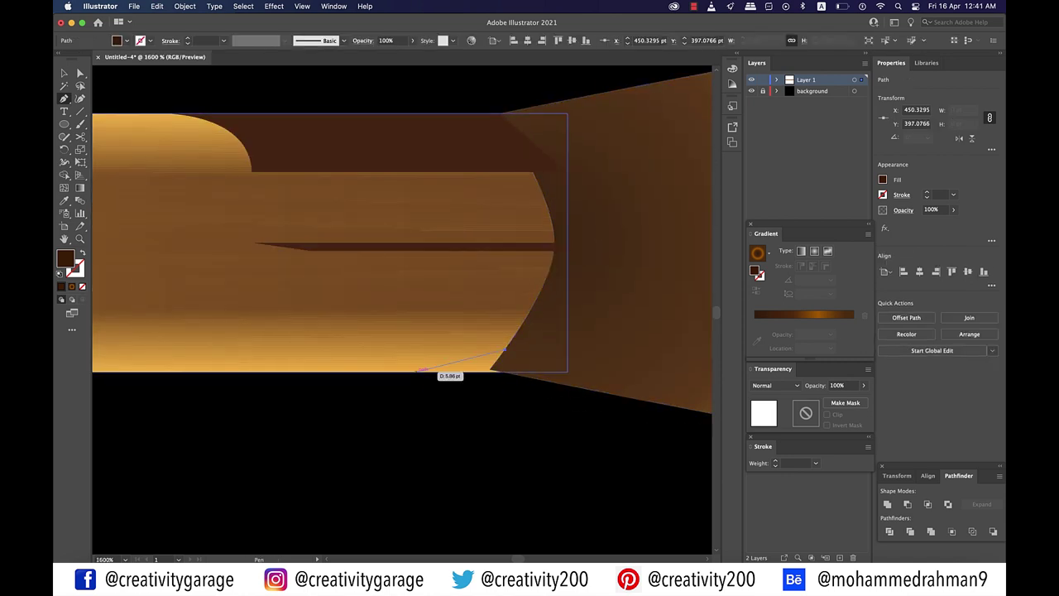
pyautogui.moveTo(418, 370); pyautogui.dragTo(409, 403)
pyautogui.click(510, 372)
pyautogui.click(505, 350)
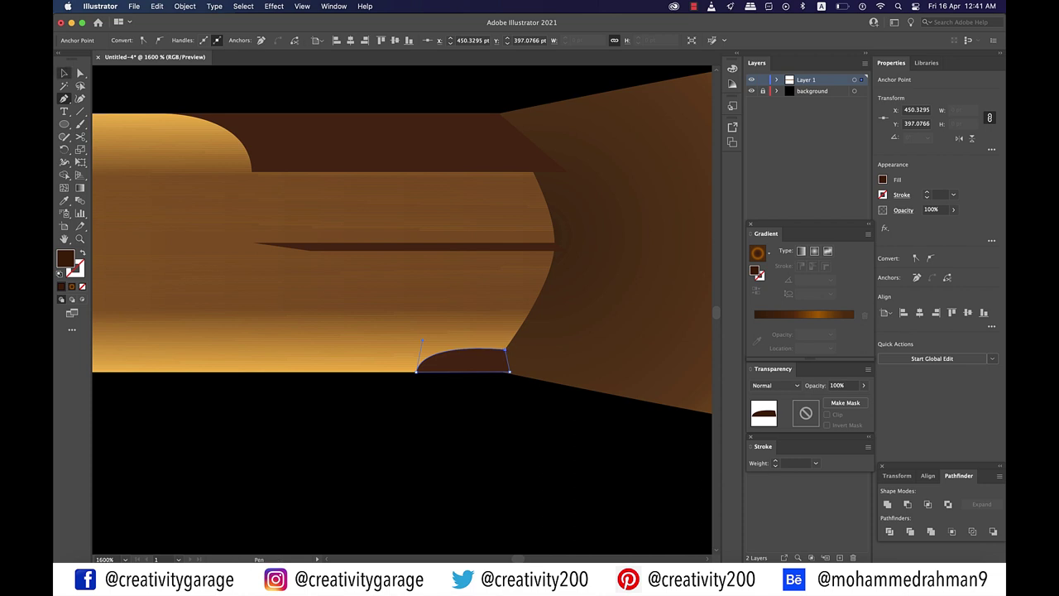
pyautogui.press('v')
pyautogui.scroll(-1, 432, 331)
pyautogui.click(266, 451)
pyautogui.scroll(-1, 265, 451)
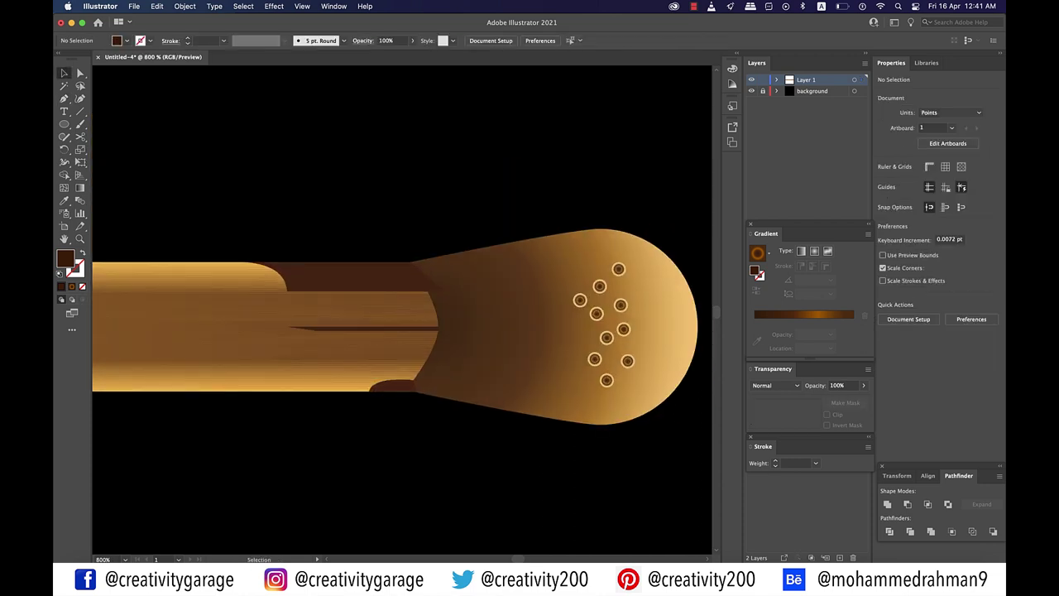
# Move the three dark brown paths beneath the cap path in Layer 1, shifting the Gradient panel out of the way and docking it again
pyautogui.click(777, 80)
pyautogui.click(819, 91)
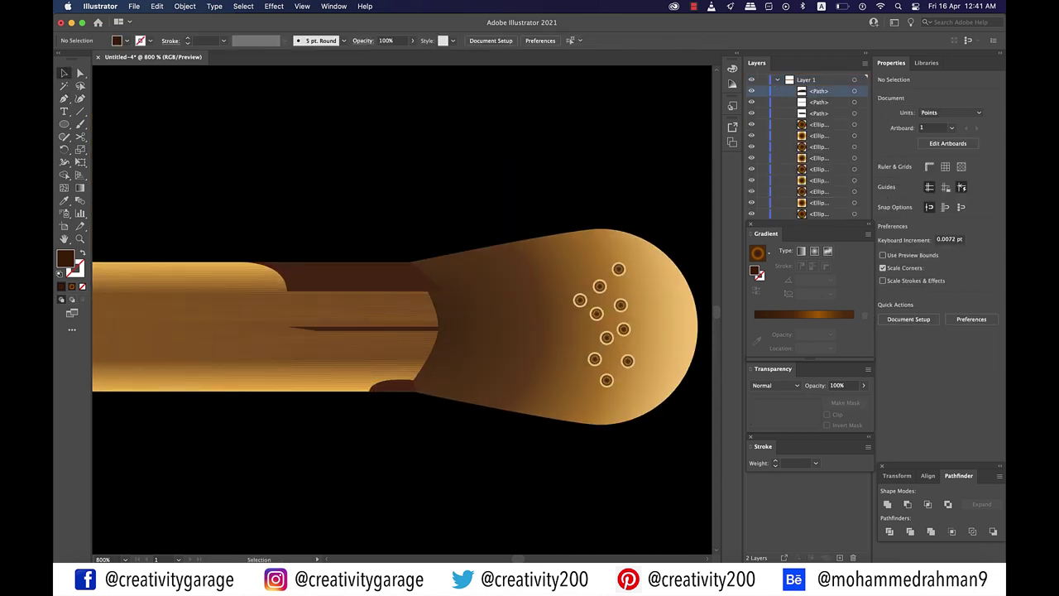
pyautogui.keyDown('shift'); pyautogui.click(819, 113); pyautogui.keyUp('shift')
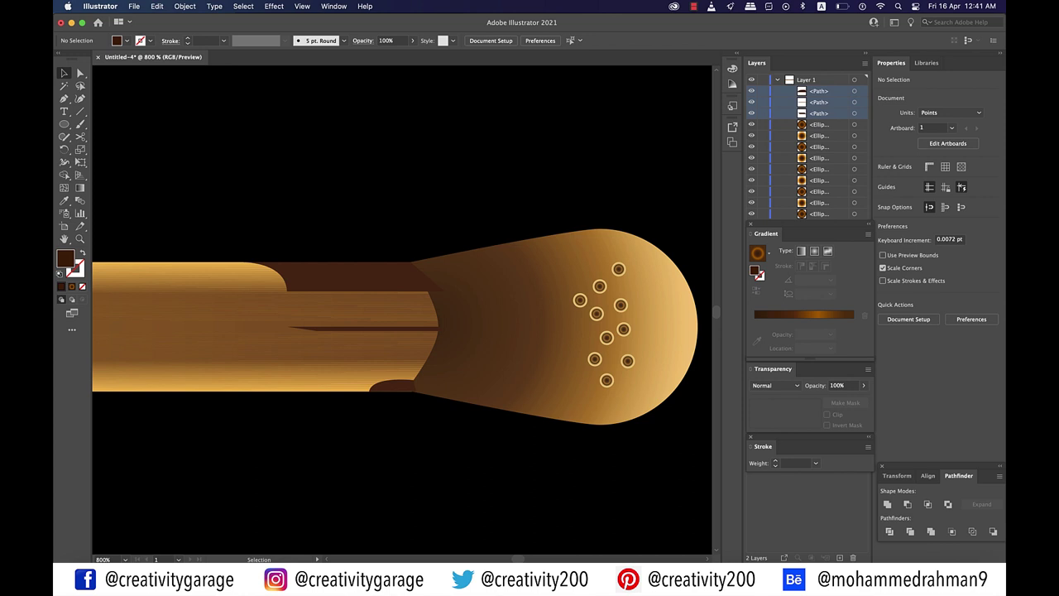
pyautogui.moveTo(810, 224); pyautogui.dragTo(554, 87)
pyautogui.moveTo(818, 103); pyautogui.dragTo(818, 353)
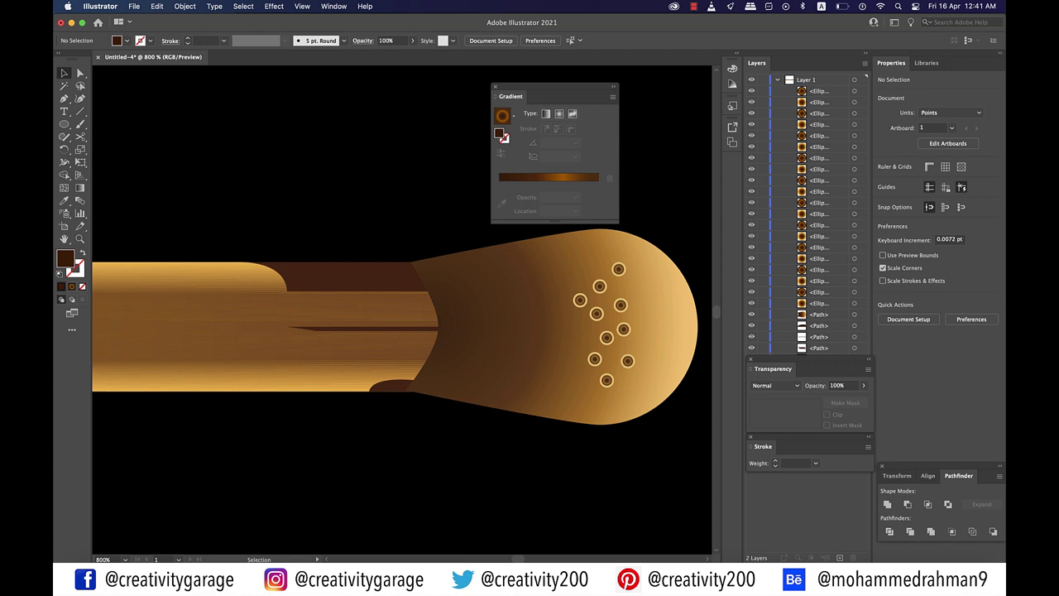
pyautogui.press('a')
pyautogui.moveTo(512, 96); pyautogui.dragTo(765, 369)
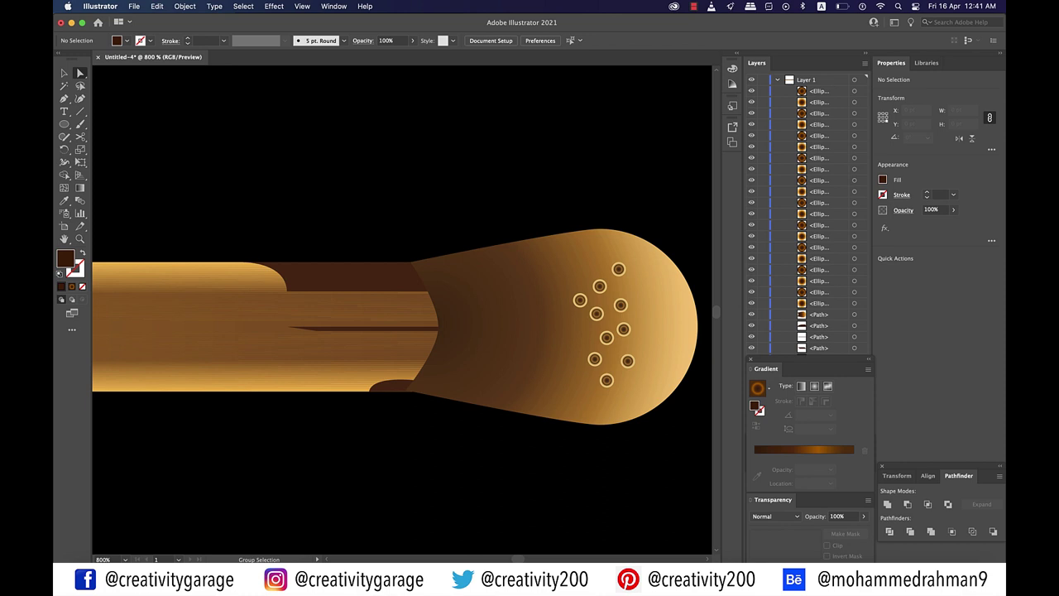
pyautogui.scroll(-5, 498, 448)
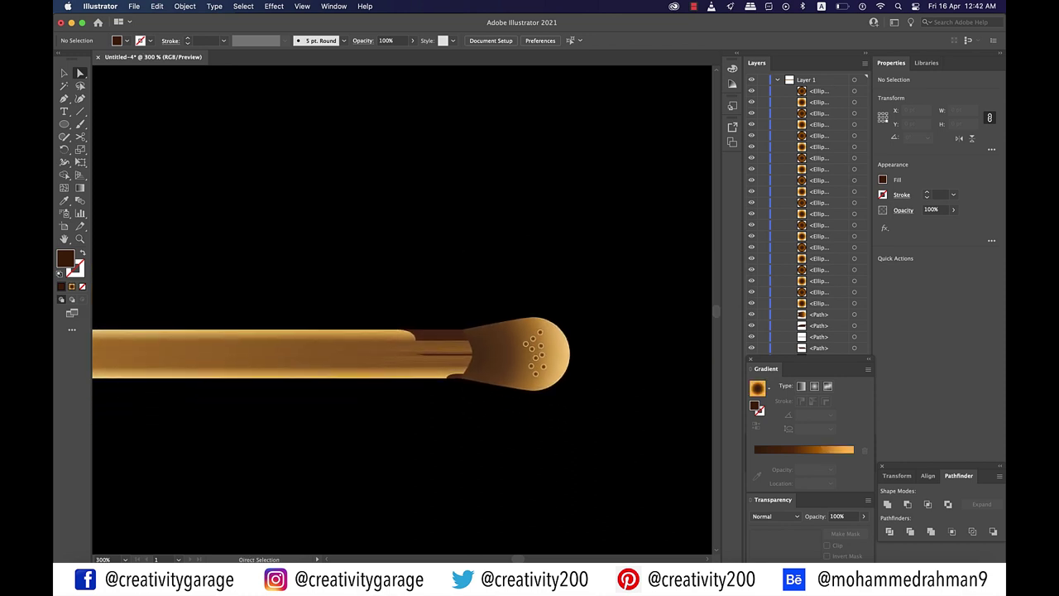
# Create a new layer and place it between Layer 1 and the background layer
pyautogui.scroll(-2, 498, 448)
pyautogui.press('super+minus')
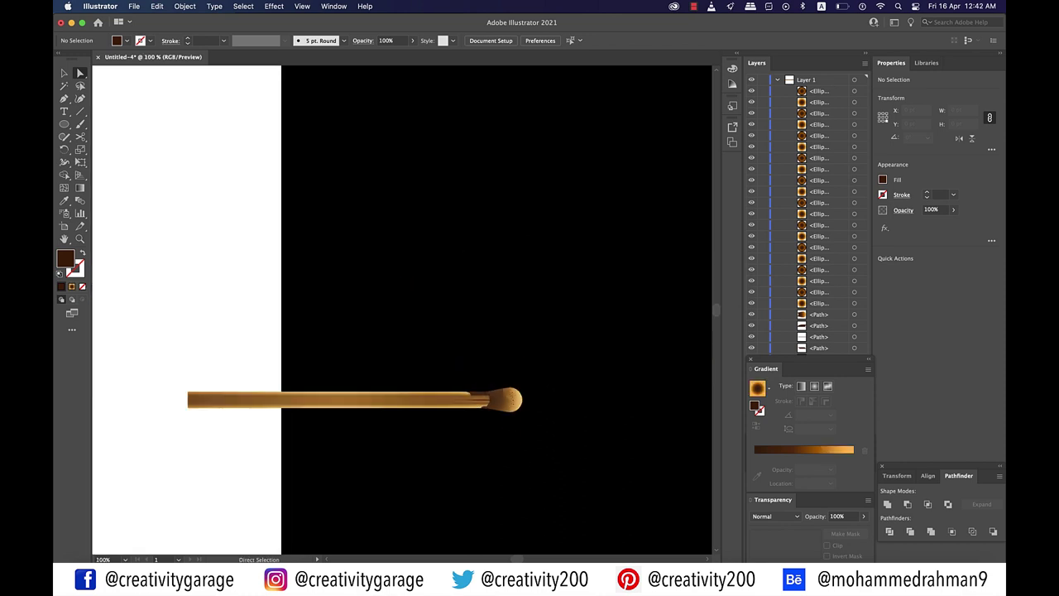
pyautogui.press('super+plus')
pyautogui.press('super+plus')
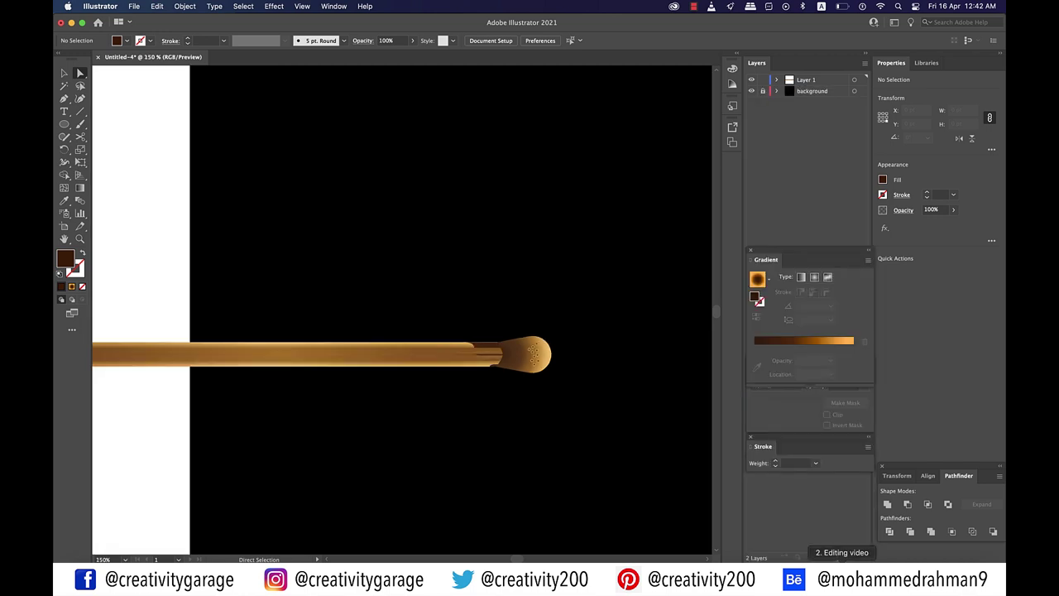
pyautogui.click(840, 558)
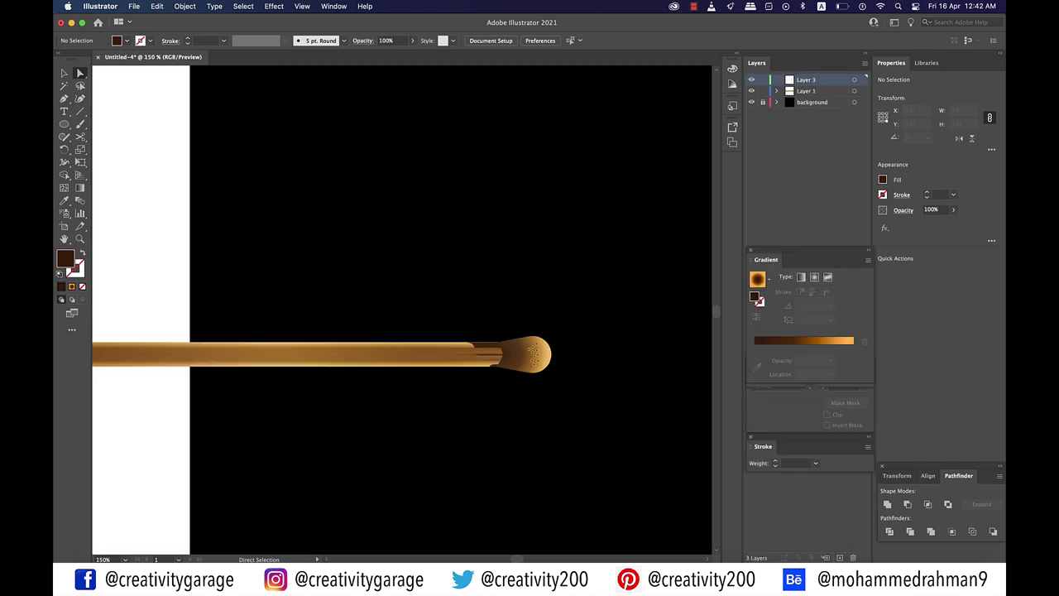
pyautogui.moveTo(807, 81); pyautogui.dragTo(807, 97)
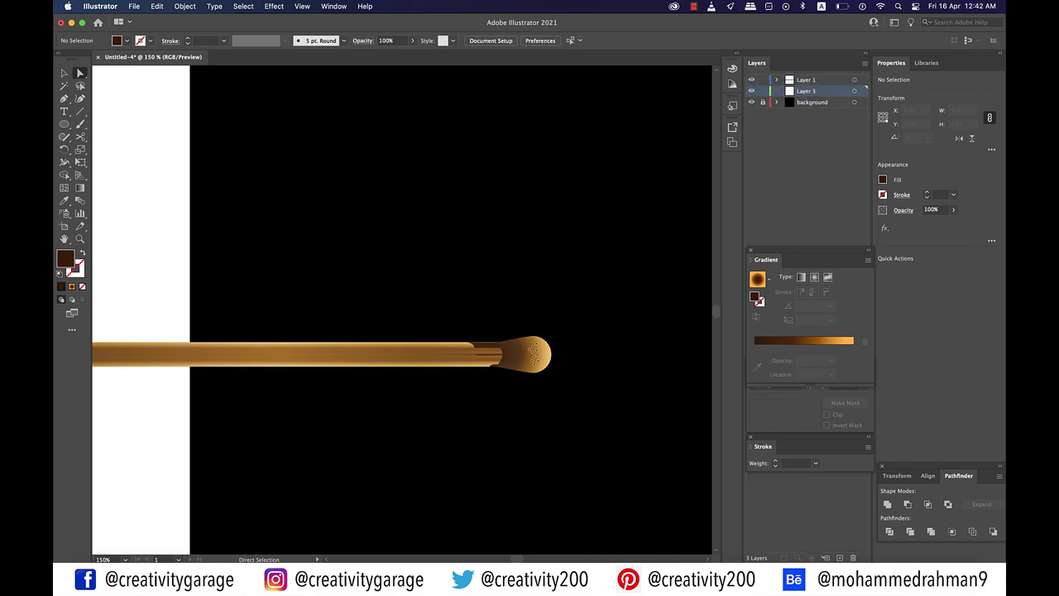
# Draw a circle about 72 pt in diameter centred on the cap's rounded end and fill it with red
pyautogui.press('l')
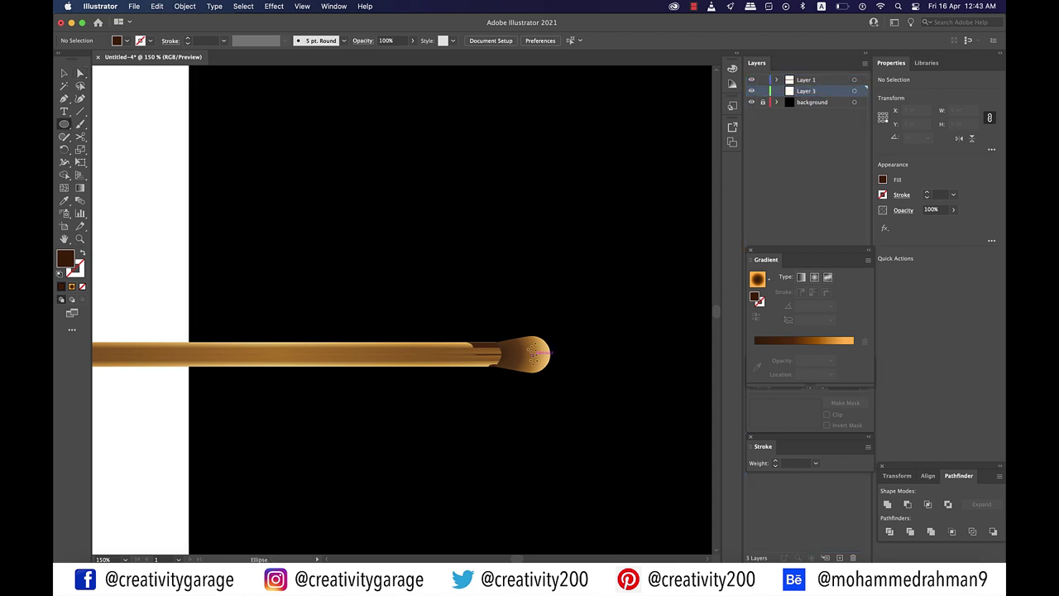
pyautogui.moveTo(533, 354); pyautogui.dragTo(591, 405)
pyautogui.click(882, 180)
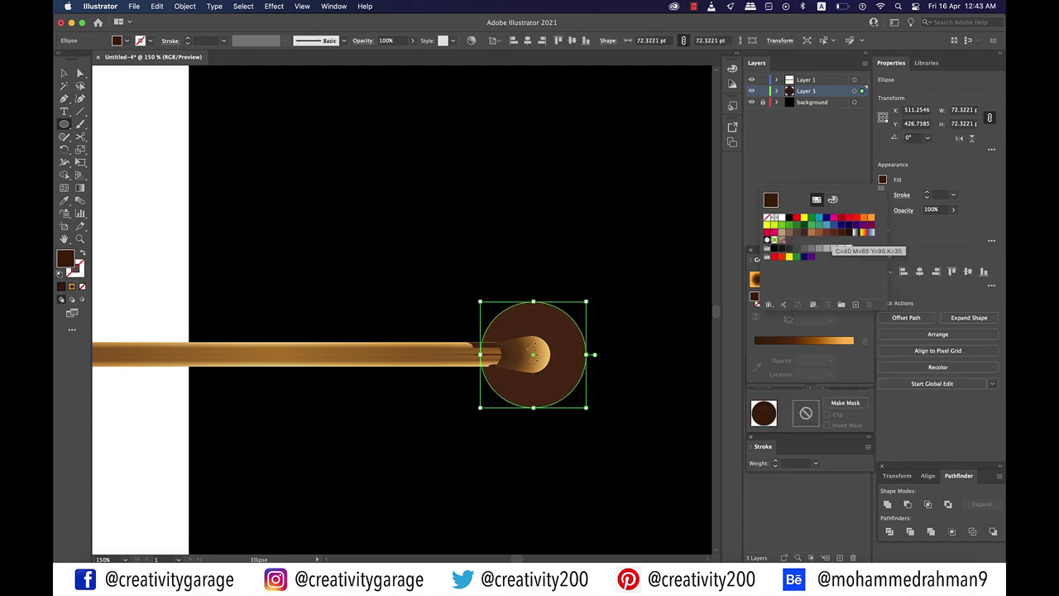
pyautogui.click(848, 217)
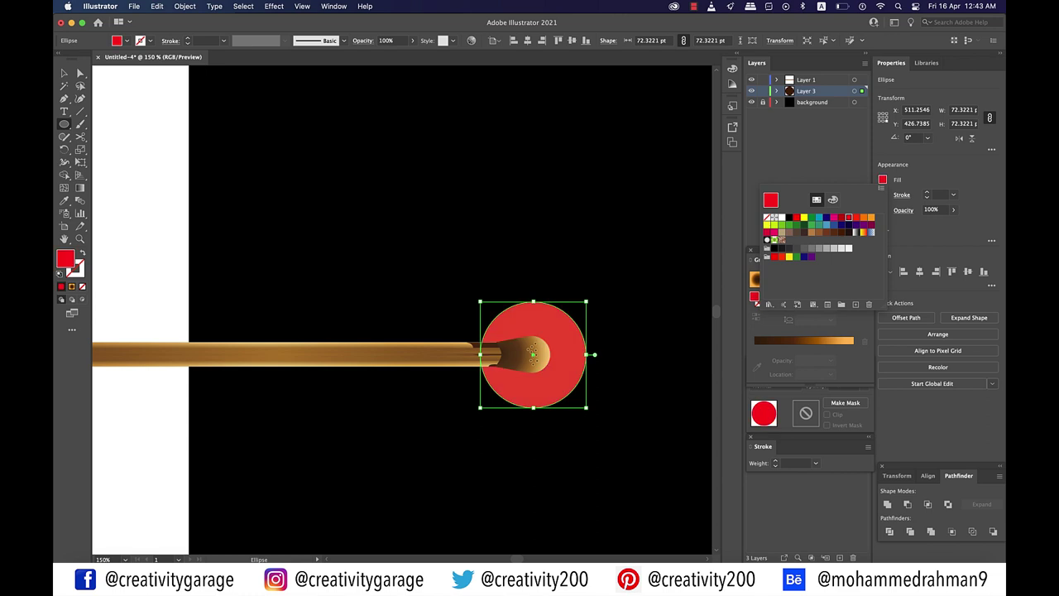
# Stretch the red circle into a tall flame shape by moving its top anchor point straight up about 80 pt
pyautogui.click(80, 74)
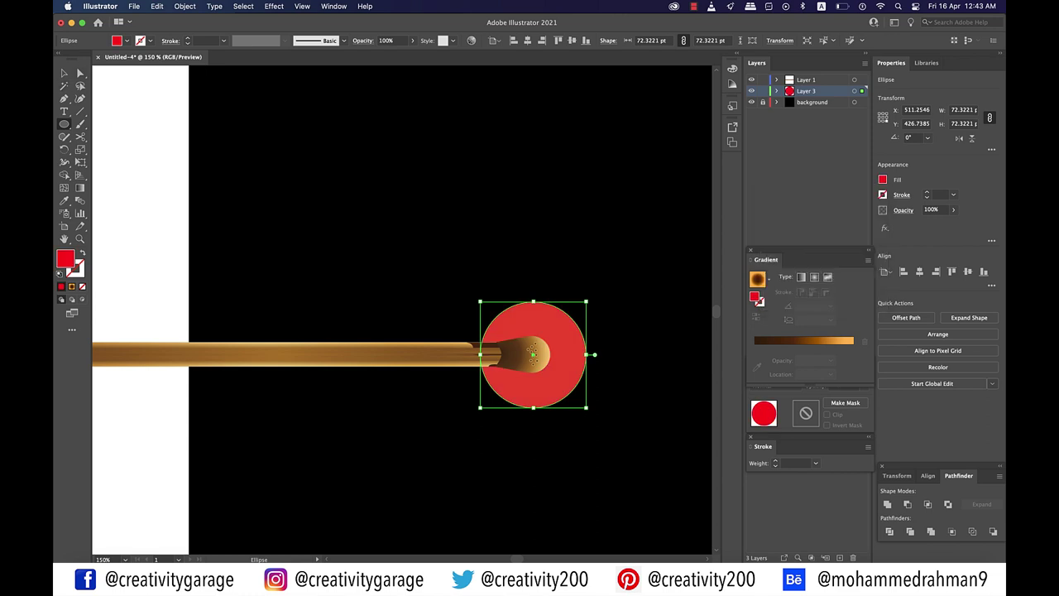
pyautogui.press('a')
pyautogui.moveTo(533, 301); pyautogui.dragTo(535, 302)
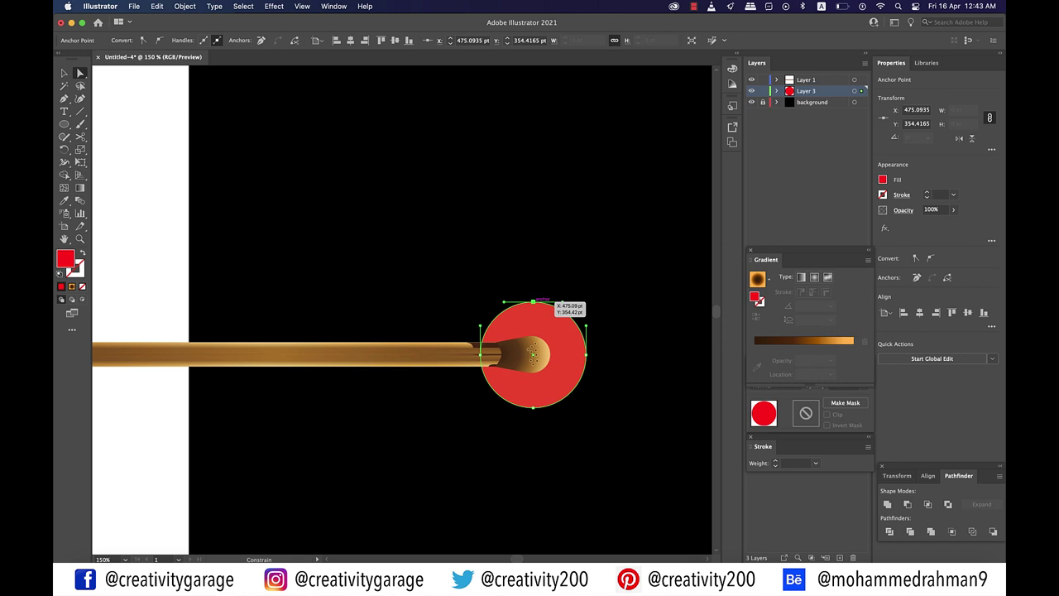
pyautogui.moveTo(534, 302); pyautogui.dragTo(534, 182)
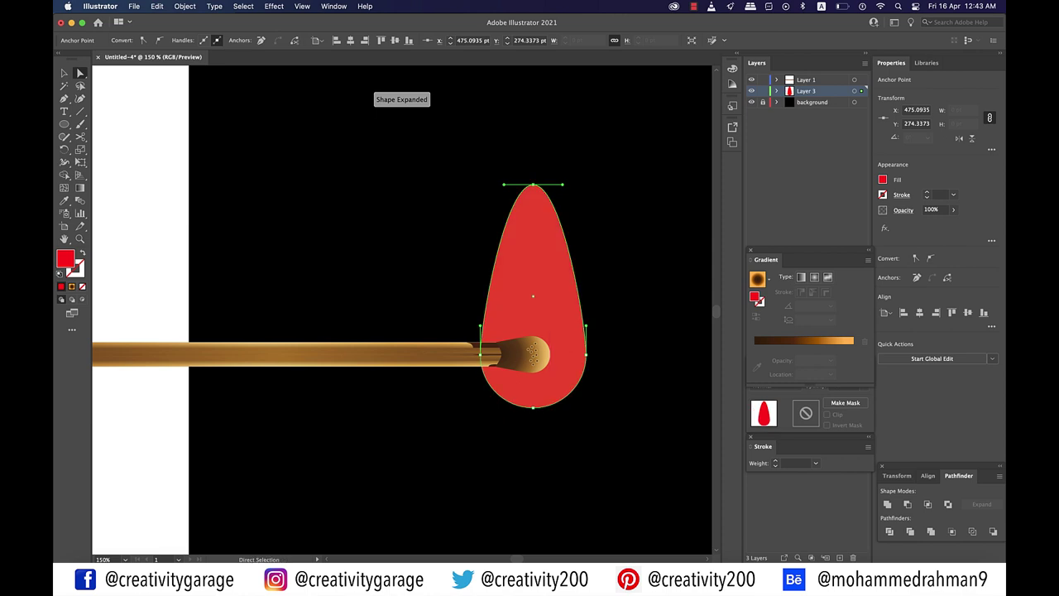
# Convert the red flame shape to a gradient mesh with 5 rows, 4 columns, Flat appearance and 100% highlight
pyautogui.press('v')
pyautogui.click(185, 6)
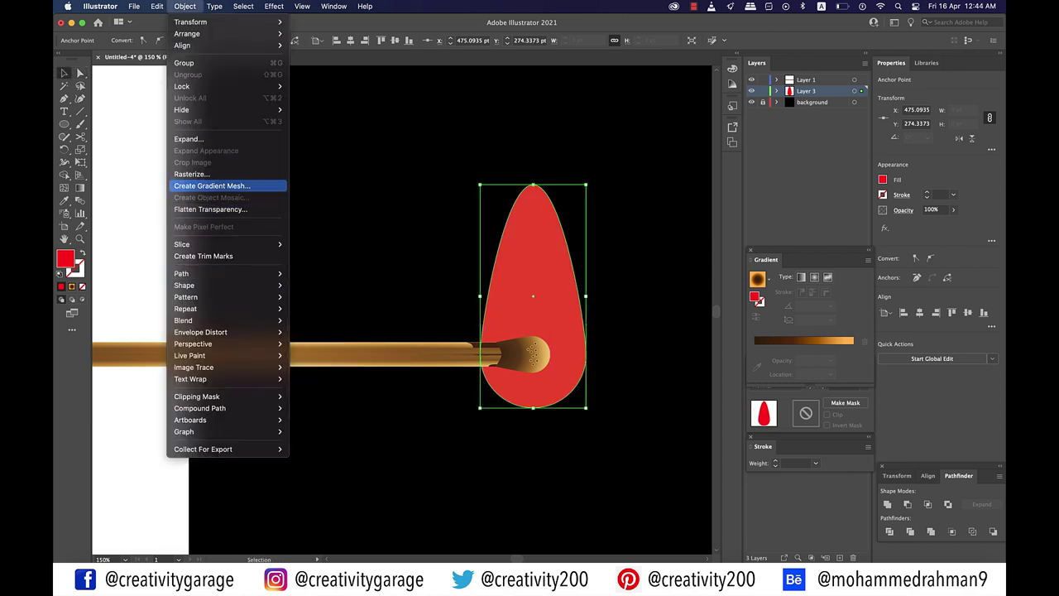
pyautogui.click(212, 186)
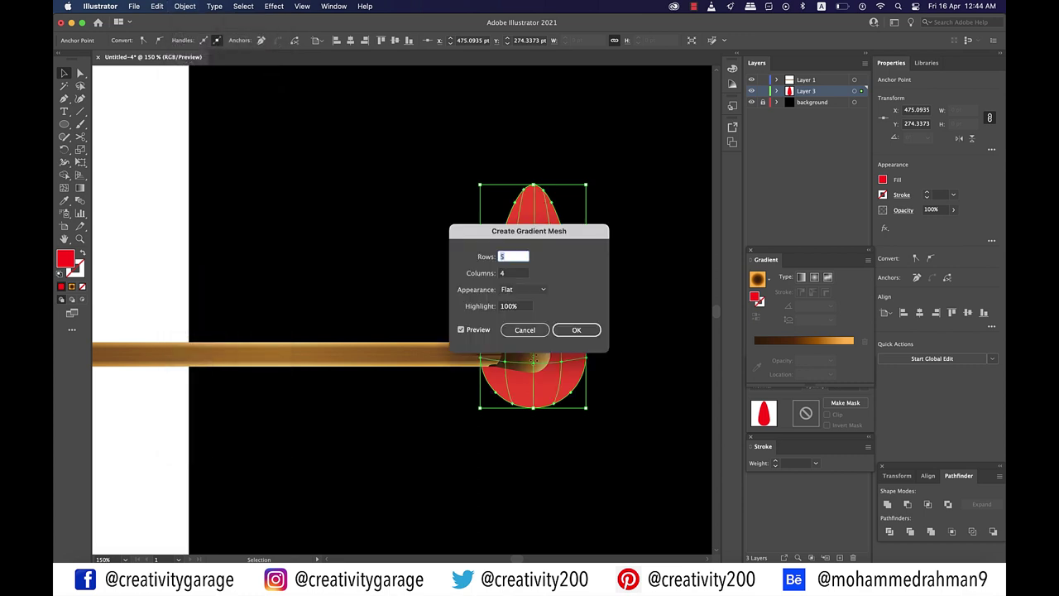
pyautogui.press('Return')
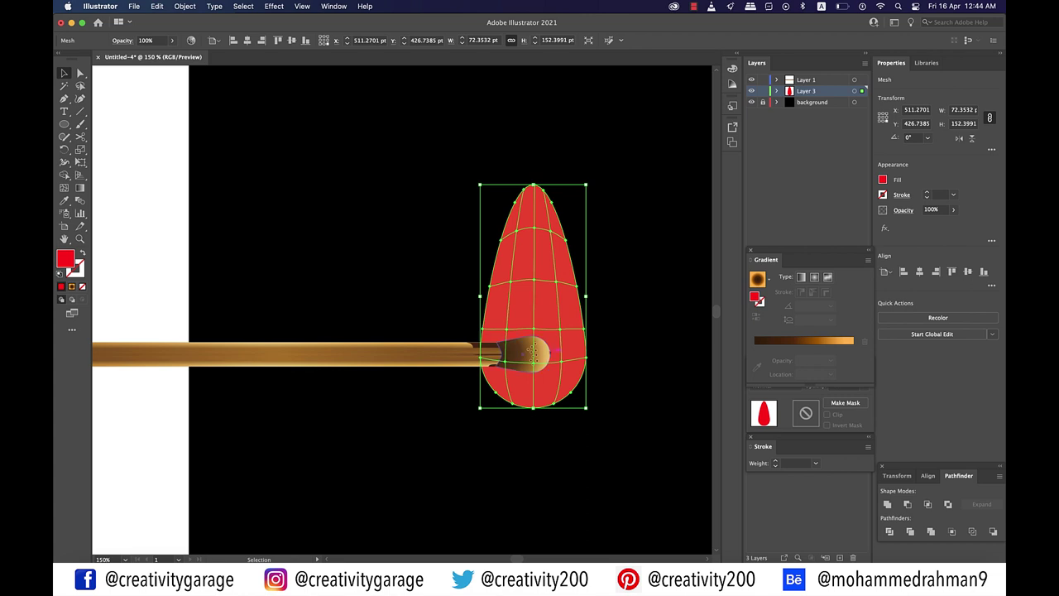
# Lock Layer 1 and pull the interior points of the mesh's lowest row down below the cap
pyautogui.press('a')
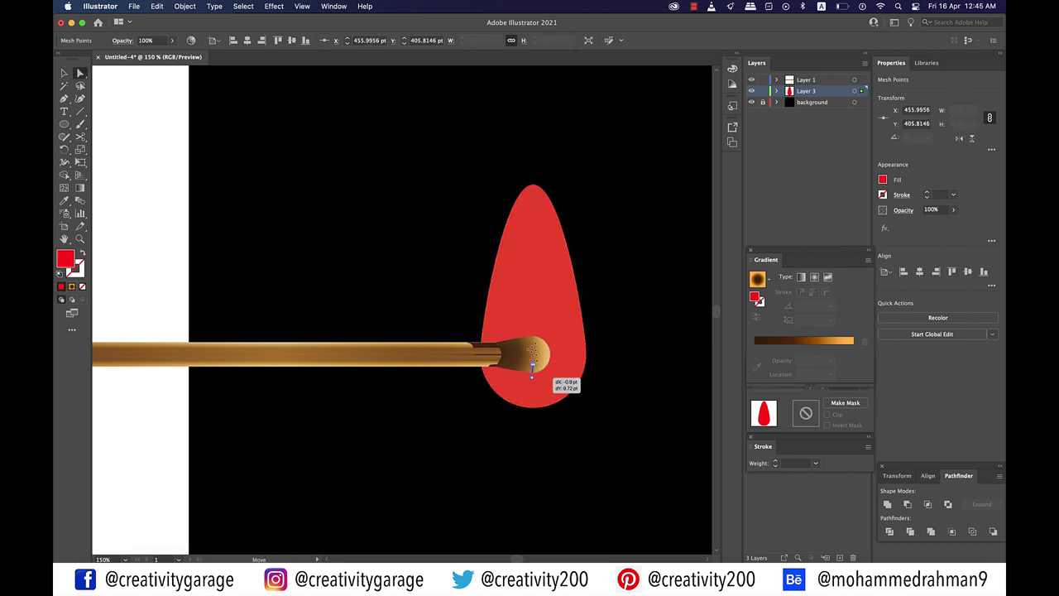
pyautogui.click(533, 360)
pyautogui.click(763, 79)
pyautogui.scroll(2, 536, 376)
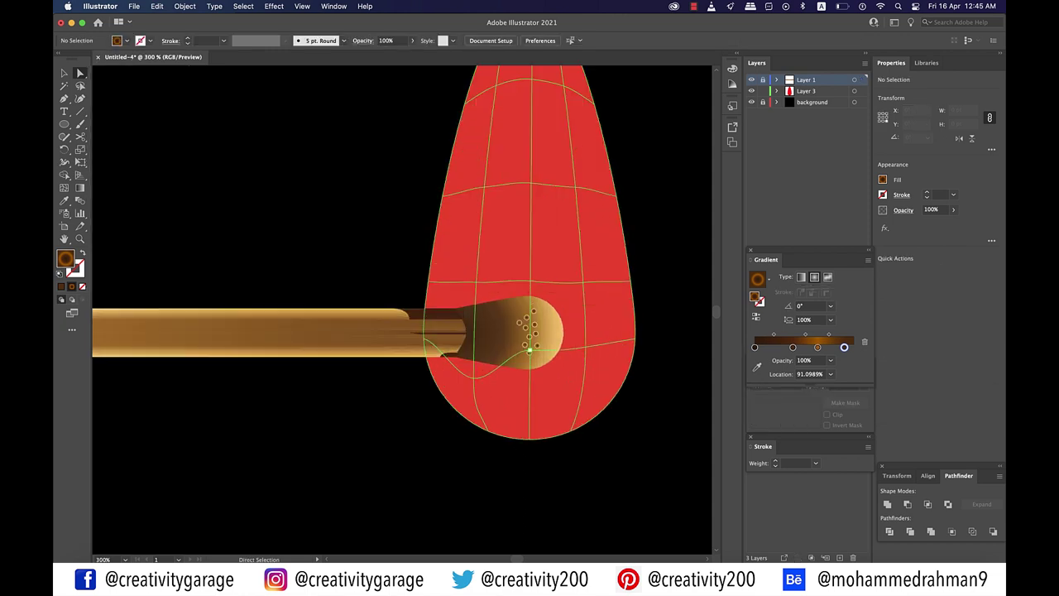
pyautogui.moveTo(531, 351); pyautogui.dragTo(474, 384)
pyautogui.moveTo(586, 347); pyautogui.dragTo(582, 382)
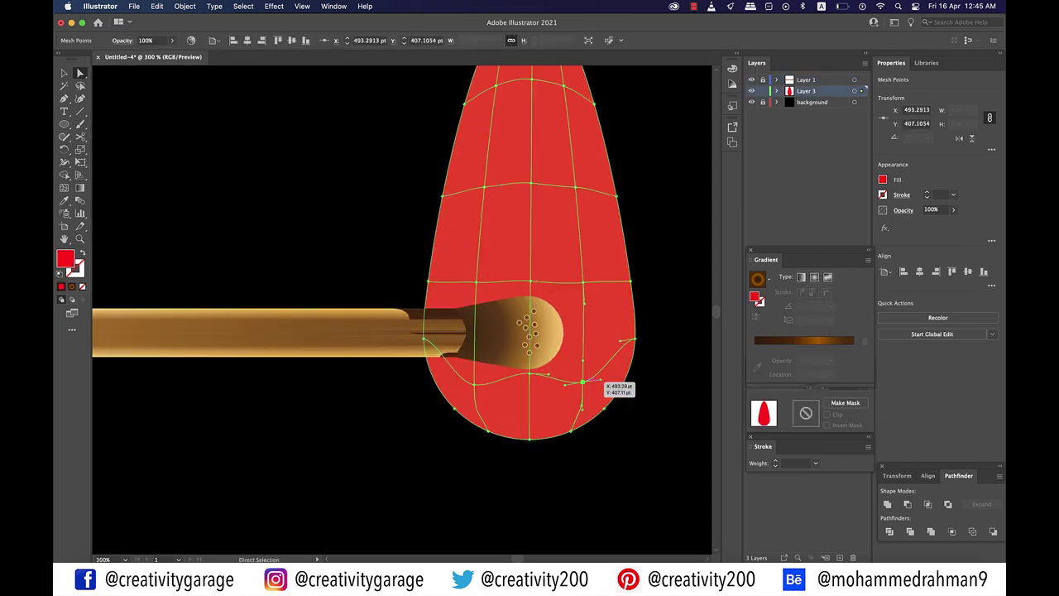
# Lower the three interior mesh points of the row crossing the cap, the middle one furthest
pyautogui.moveTo(531, 282); pyautogui.dragTo(530, 321)
pyautogui.moveTo(477, 283); pyautogui.dragTo(476, 296)
pyautogui.moveTo(583, 282); pyautogui.dragTo(585, 303)
pyautogui.scroll(3, 579, 301)
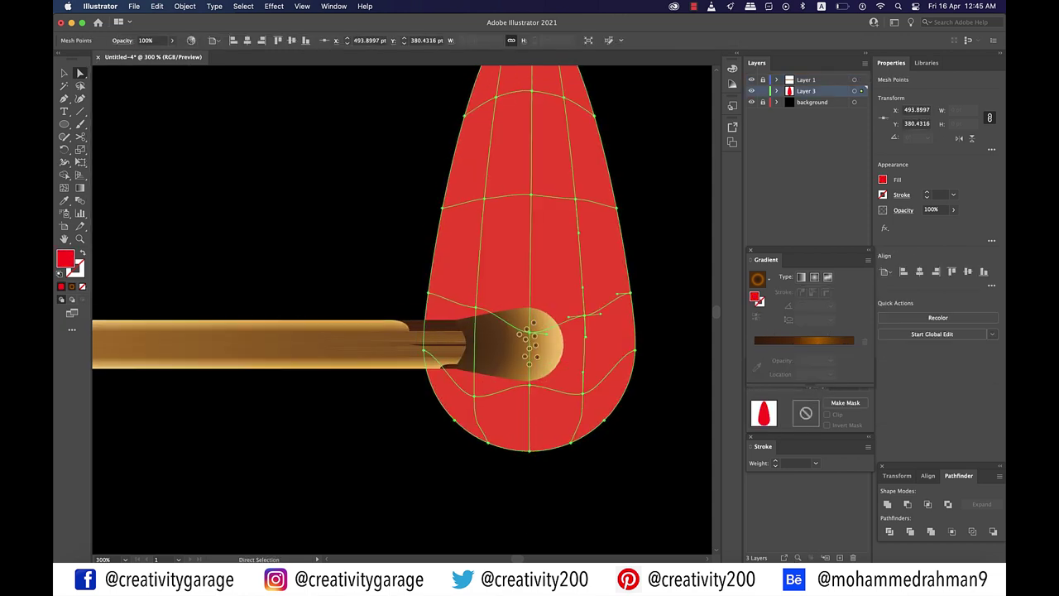
# Lower the two side points of the flame's middle mesh row and raise the centre point of the uppermost row
pyautogui.moveTo(485, 222); pyautogui.dragTo(482, 255)
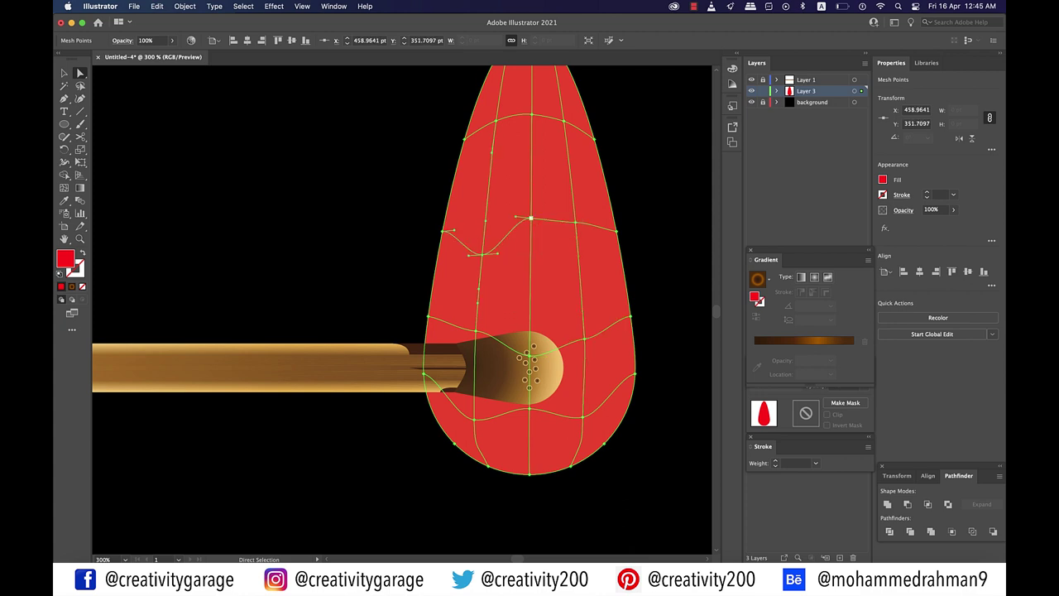
pyautogui.moveTo(576, 222); pyautogui.dragTo(577, 246)
pyautogui.moveTo(530, 114); pyautogui.dragTo(534, 101)
pyautogui.scroll(-2, 523, 366)
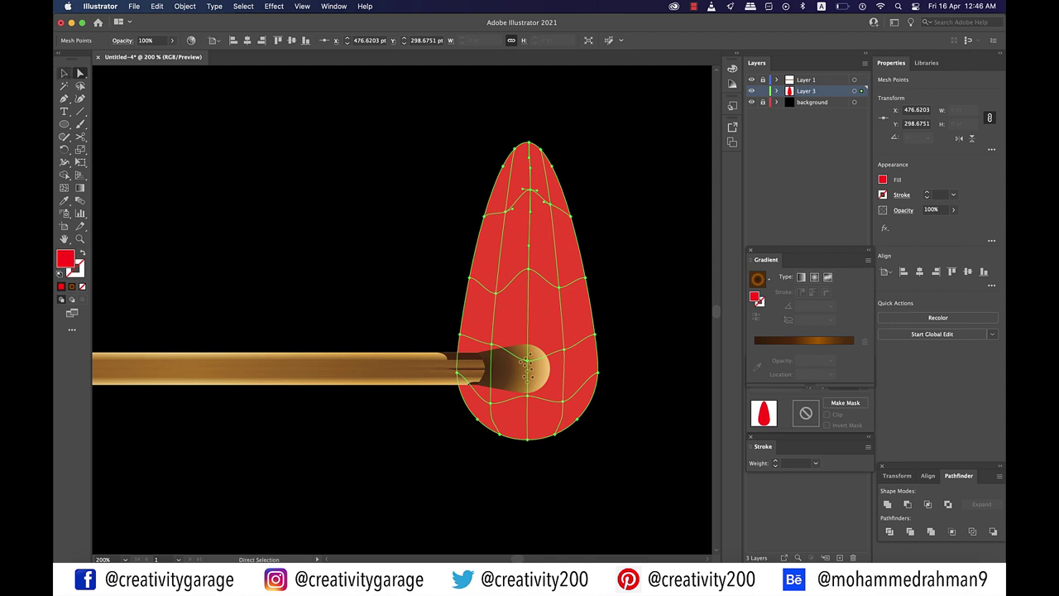
# Fill the whole flame mesh with black and set its blending mode to Screen
pyautogui.click(64, 72)
pyautogui.click(883, 180)
pyautogui.click(790, 217)
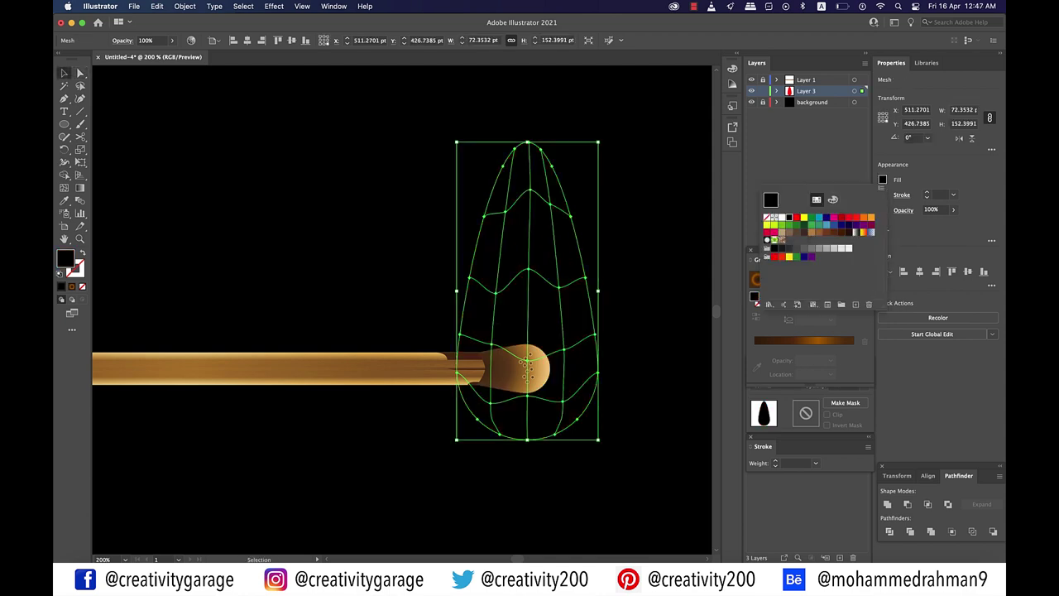
pyautogui.click(80, 72)
pyautogui.click(903, 210)
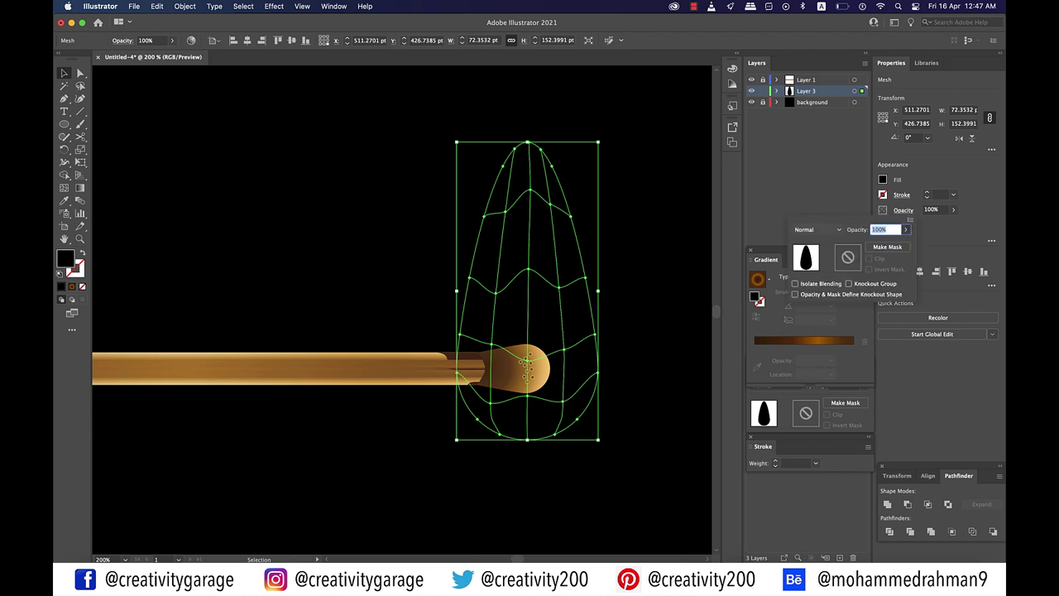
pyautogui.click(817, 230)
pyautogui.click(813, 304)
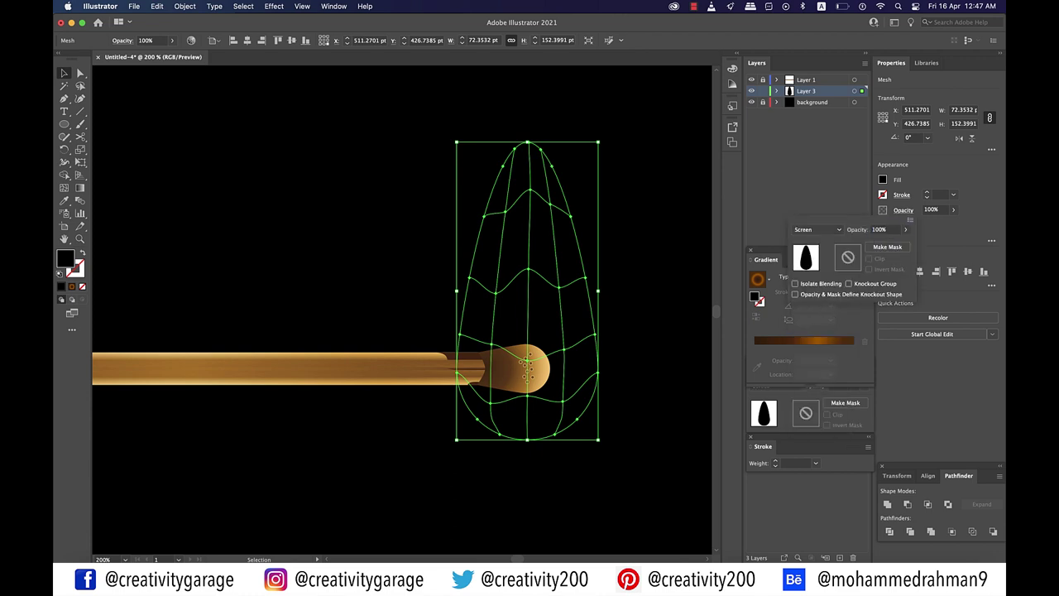
pyautogui.press('Escape')
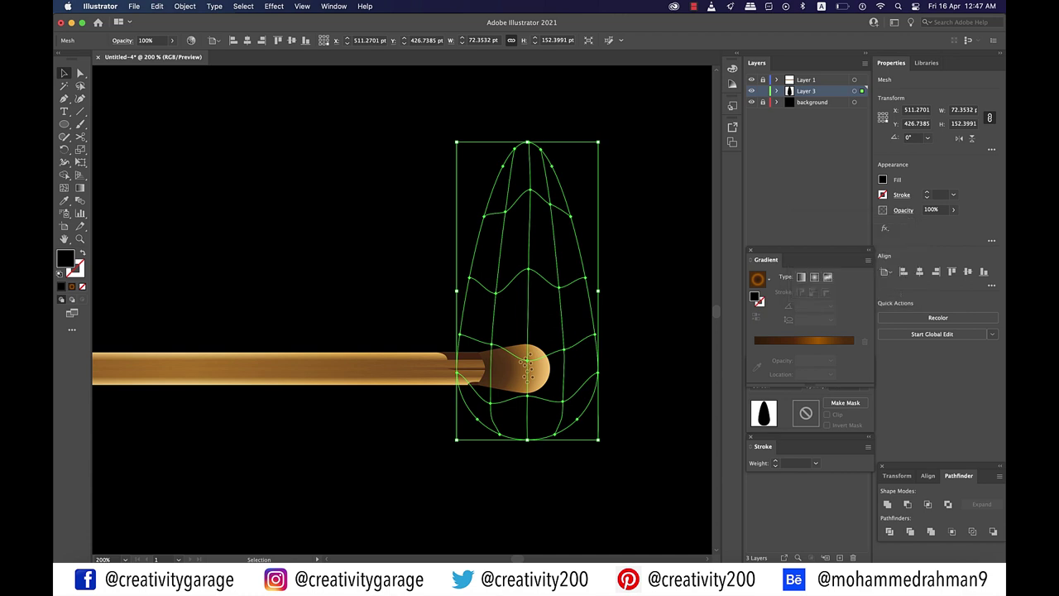
# Colour the centre mesh point over the cap yellow
pyautogui.press('a')
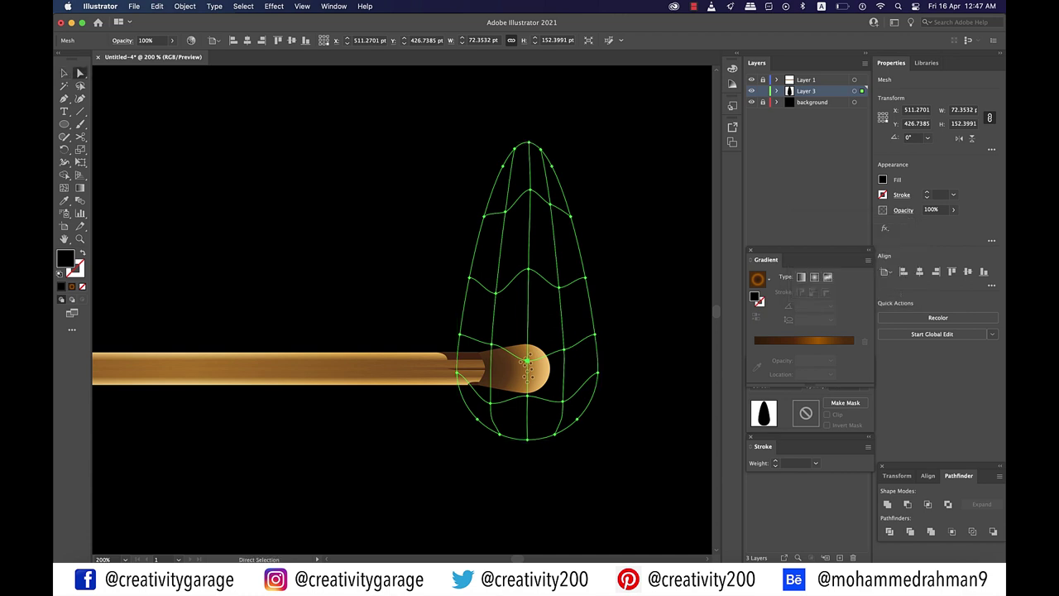
pyautogui.click(527, 361)
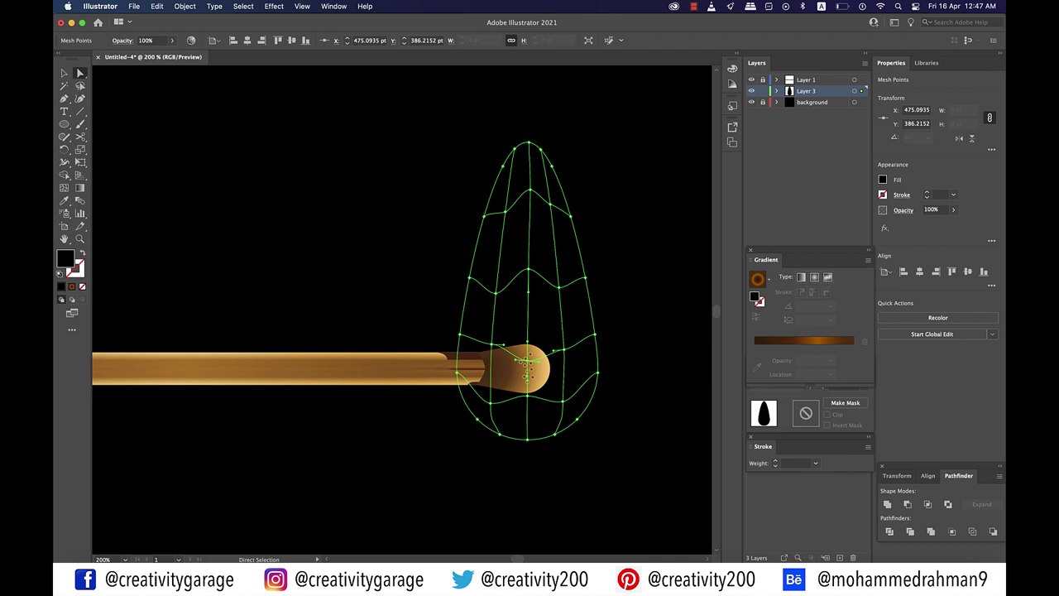
pyautogui.click(882, 180)
pyautogui.click(803, 217)
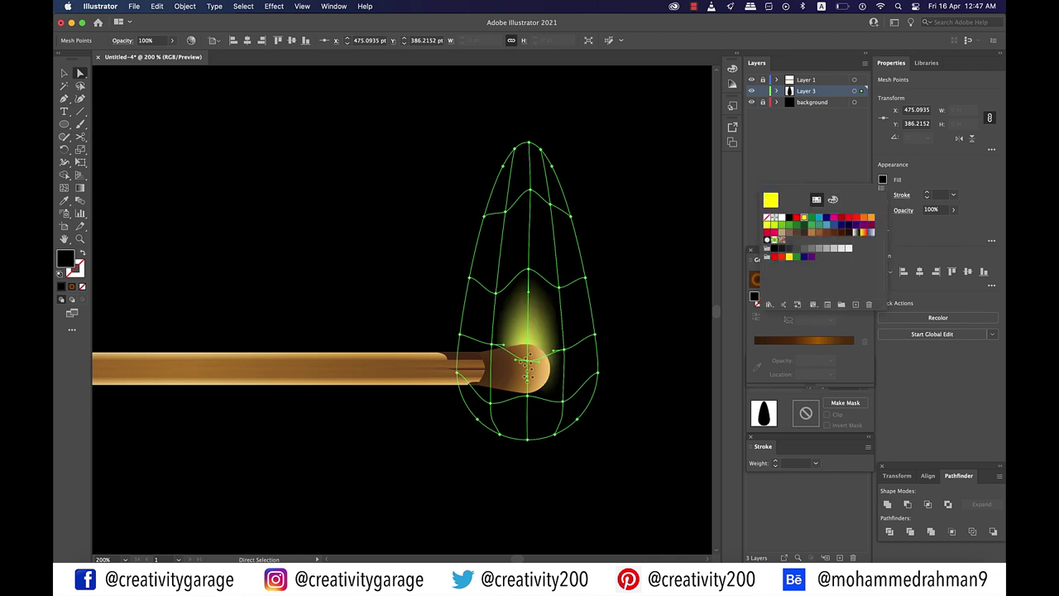
pyautogui.click(491, 344)
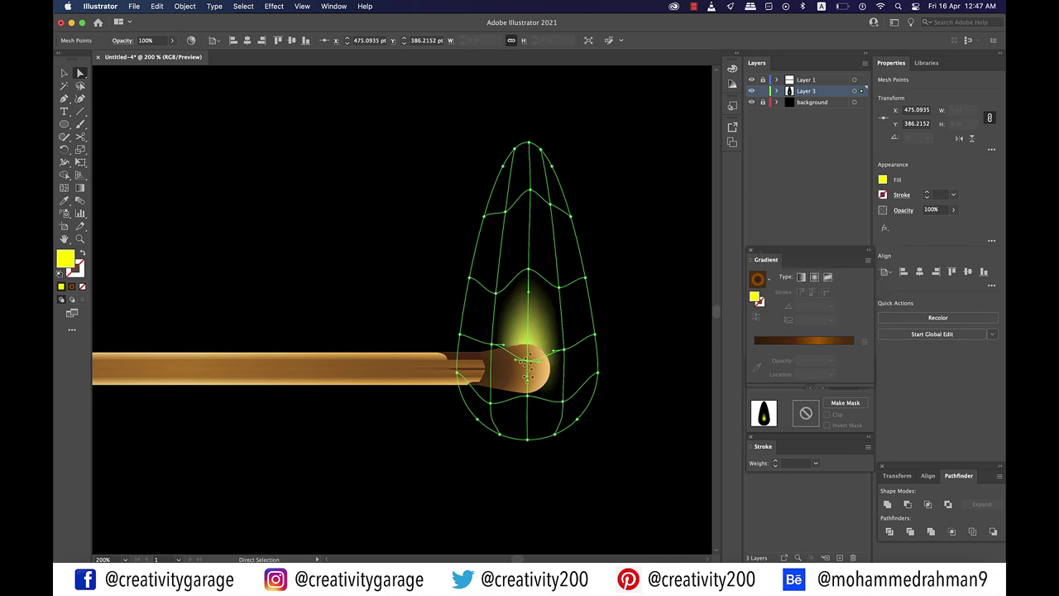
# Colour red the mesh point left of the yellow one and the centre and right interior points of the lowest row
pyautogui.click(491, 344)
pyautogui.click(882, 179)
pyautogui.click(796, 217)
pyautogui.click(527, 395)
pyautogui.click(882, 180)
pyautogui.click(796, 217)
pyautogui.click(564, 402)
pyautogui.click(882, 179)
pyautogui.click(849, 218)
# Colour red the mesh point right of the yellow one and the right and centre points of the row above, and deselect the mesh
pyautogui.click(564, 349)
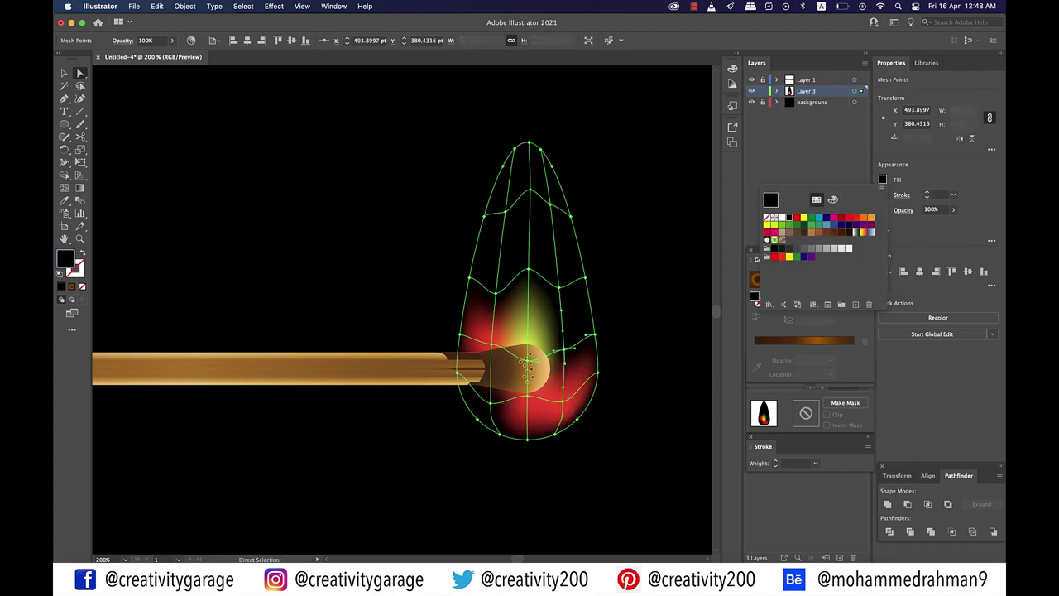
pyautogui.click(849, 218)
pyautogui.click(559, 287)
pyautogui.click(849, 218)
pyautogui.click(529, 269)
pyautogui.click(849, 218)
pyautogui.click(650, 274)
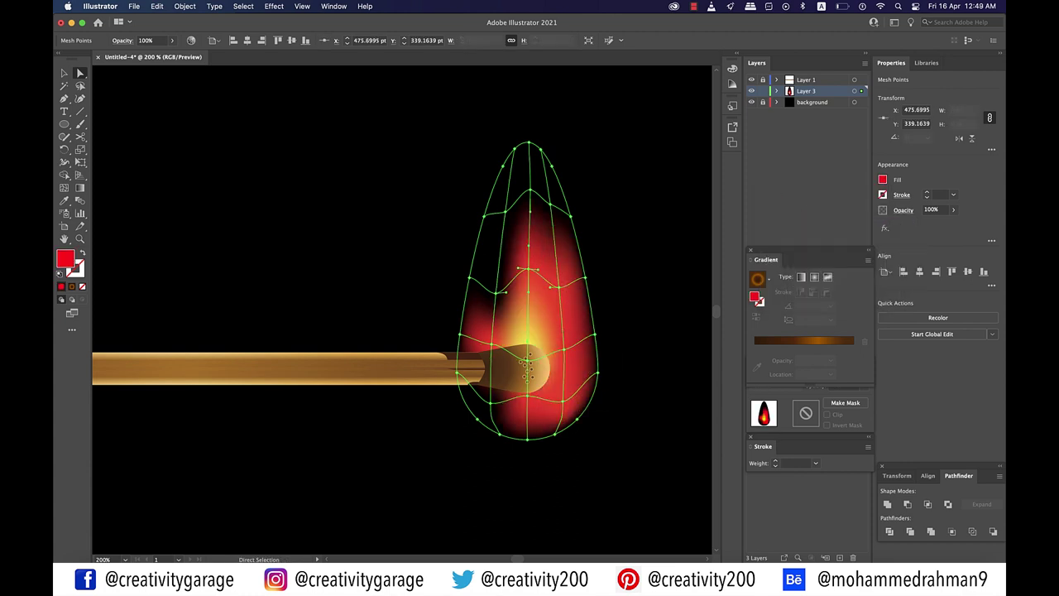
pyautogui.click(649, 273)
# Nudge the mesh point near the cap joint slightly upward to refine the flame's left side
pyautogui.scroll(-3, 542, 344)
pyautogui.scroll(2, 560, 372)
pyautogui.moveTo(482, 348); pyautogui.dragTo(483, 340)
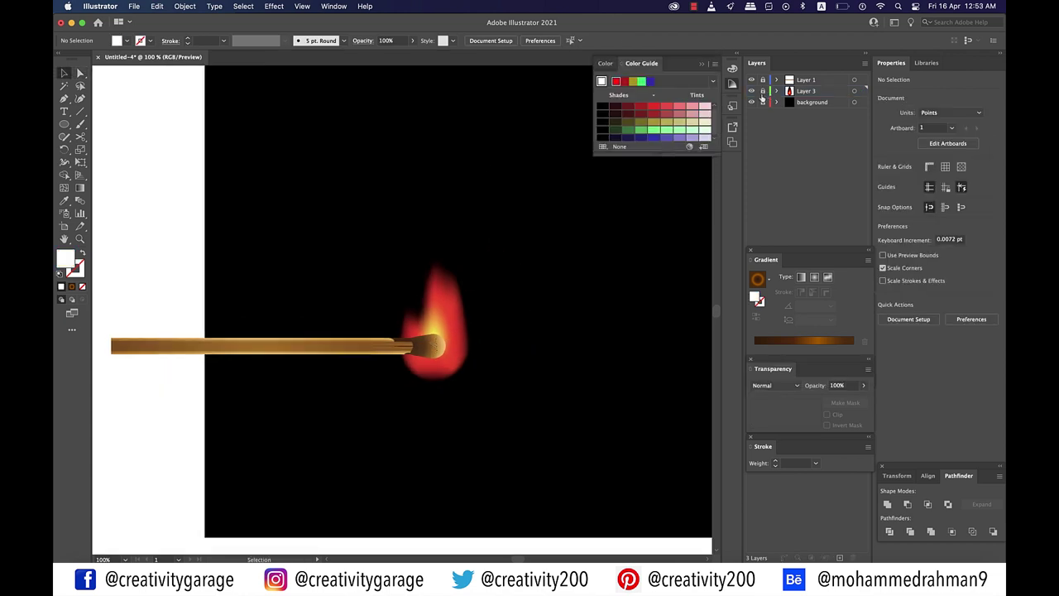
# On a new layer above Layer 1, draw a closed teardrop flame shape with a pointed tip around the match head
pyautogui.click(808, 83)
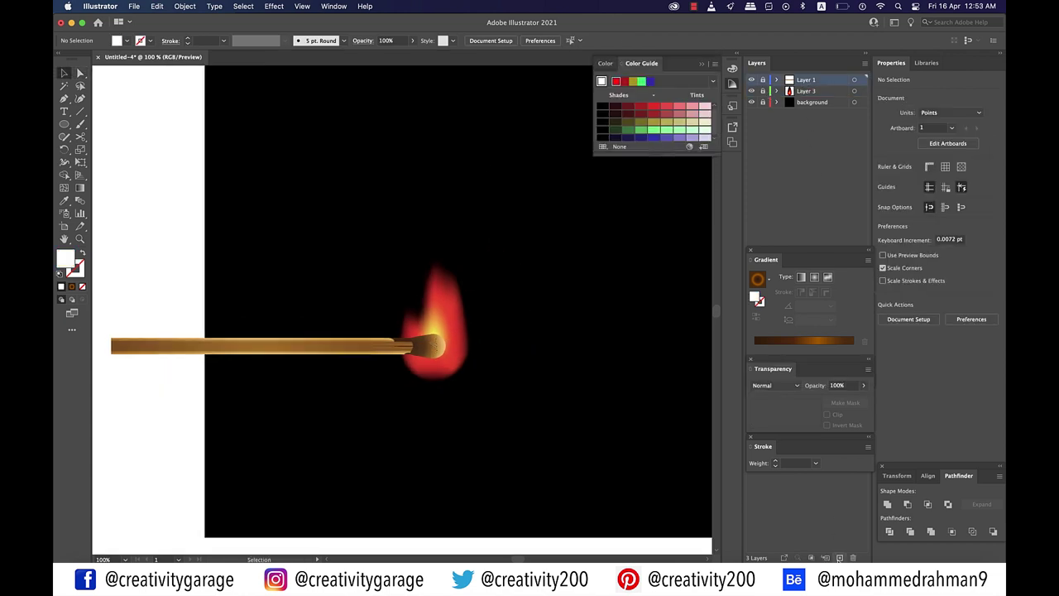
pyautogui.click(840, 558)
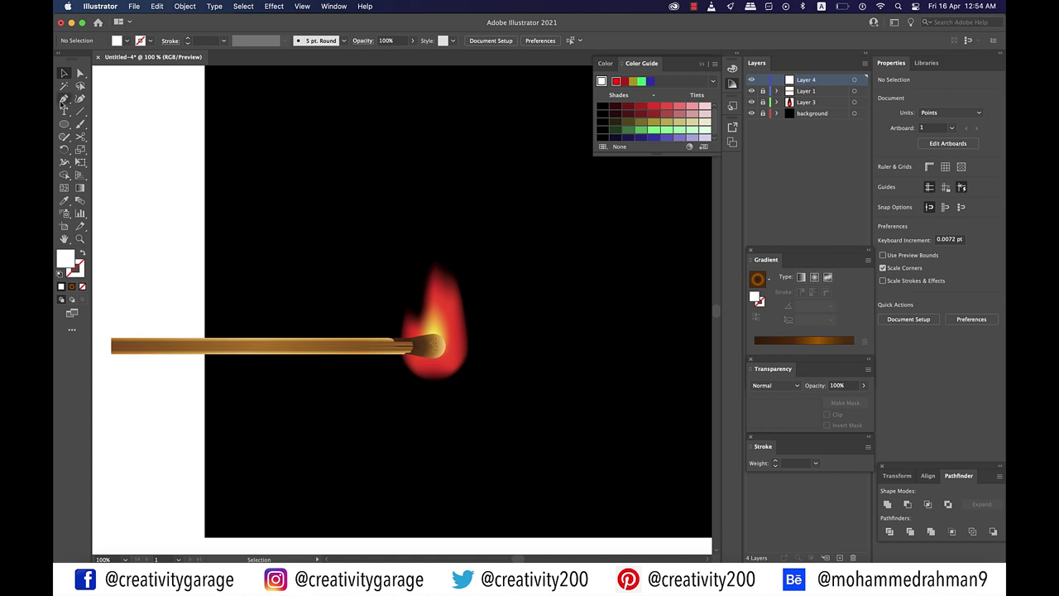
pyautogui.click(64, 99)
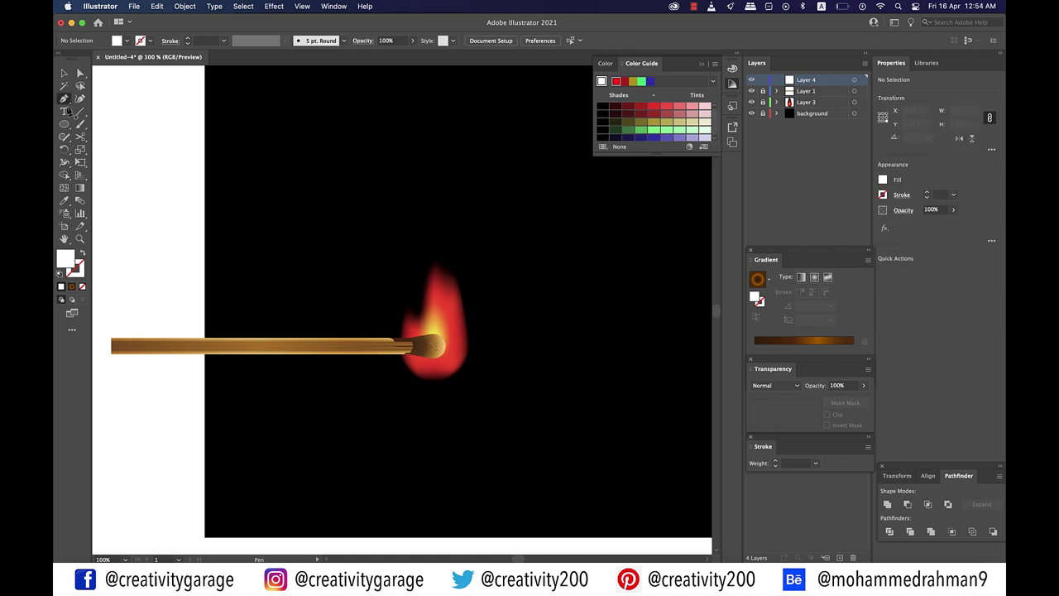
pyautogui.click(403, 358)
pyautogui.moveTo(445, 378); pyautogui.dragTo(473, 364)
pyautogui.moveTo(466, 316); pyautogui.dragTo(463, 300)
pyautogui.moveTo(427, 230); pyautogui.dragTo(422, 213)
pyautogui.click(427, 230)
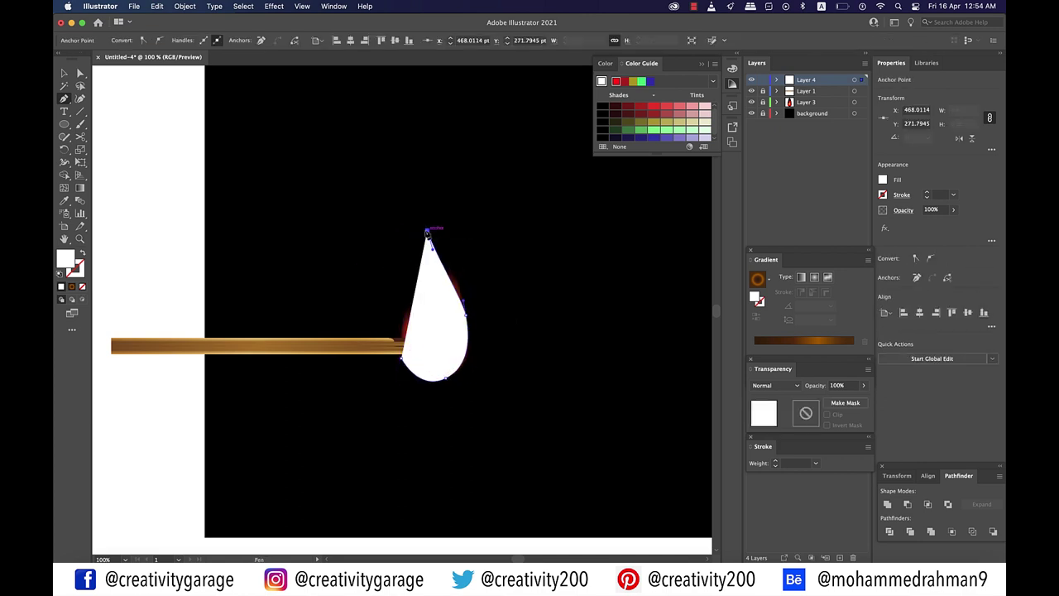
pyautogui.moveTo(402, 358); pyautogui.dragTo(407, 417)
pyautogui.press('super+z')
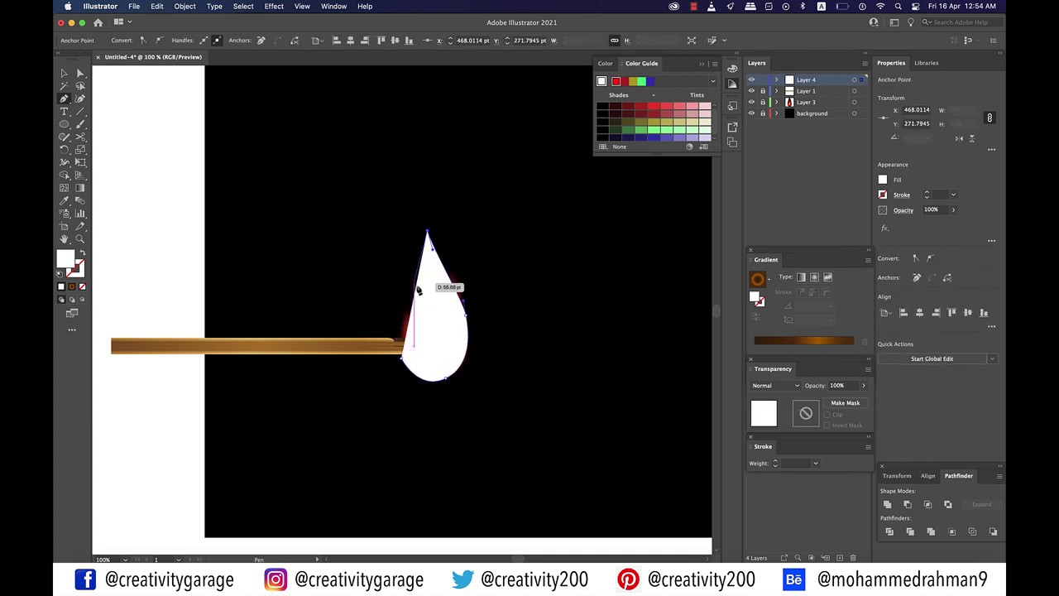
pyautogui.moveTo(416, 285); pyautogui.dragTo(404, 307)
pyautogui.moveTo(402, 358); pyautogui.dragTo(406, 389)
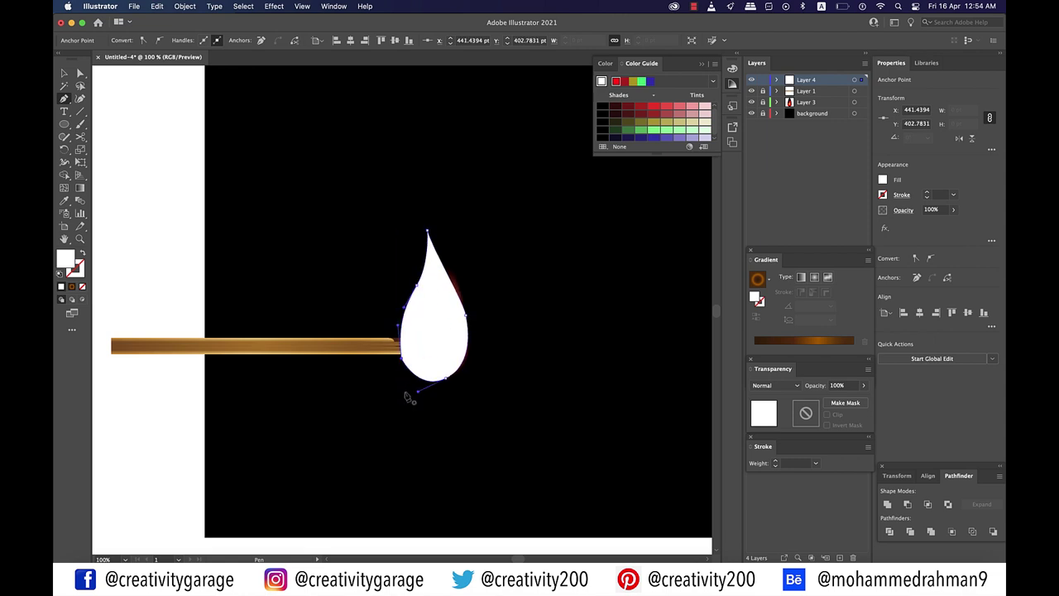
# Fill the teardrop shape with black and convert it to a gradient mesh with 5 rows, 4 columns and Flat appearance
pyautogui.press('v')
pyautogui.click(882, 179)
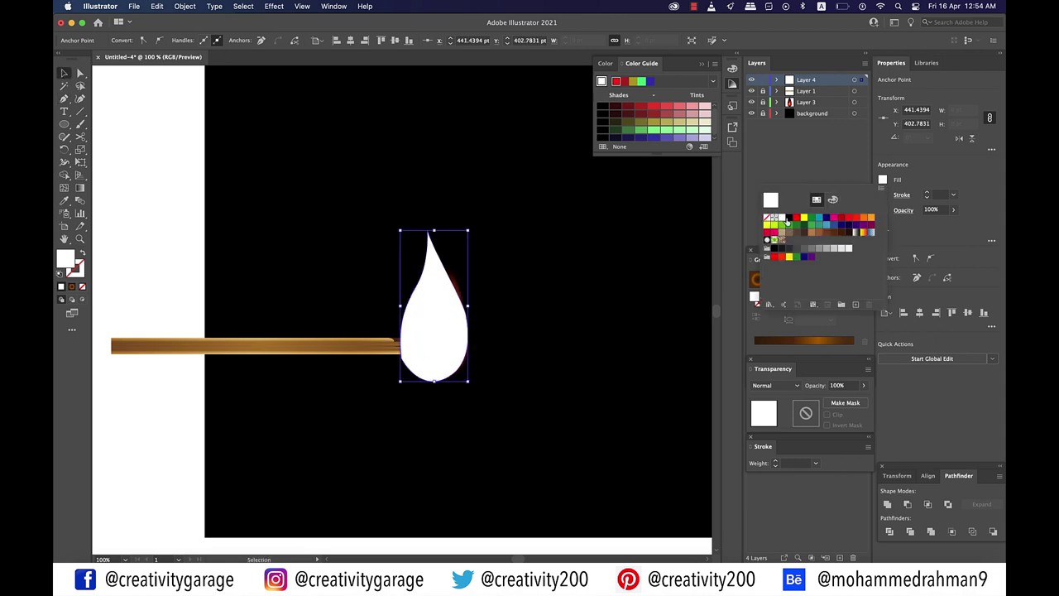
pyautogui.click(788, 219)
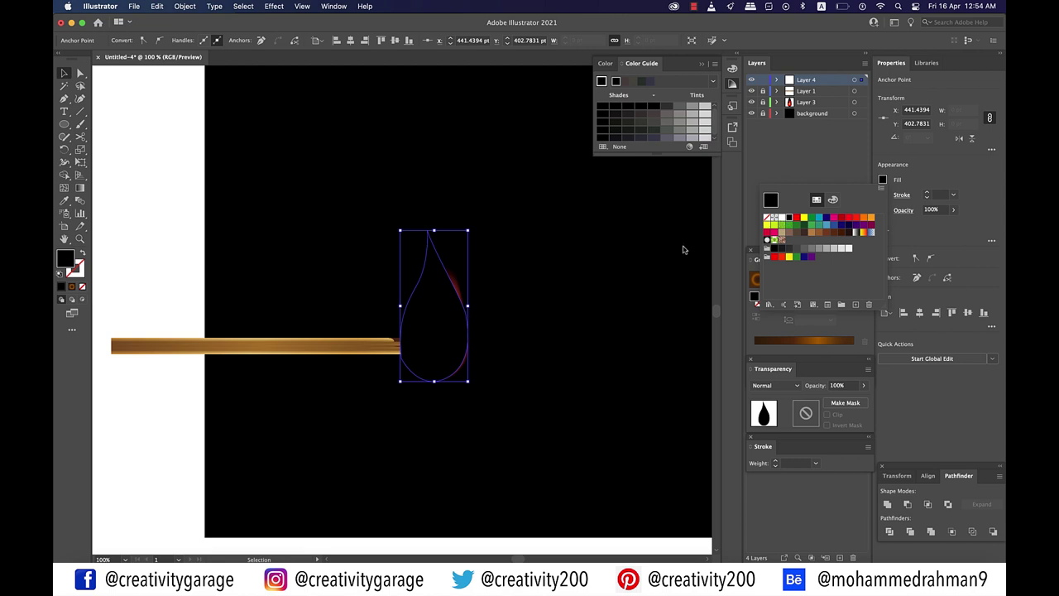
pyautogui.click(179, 7)
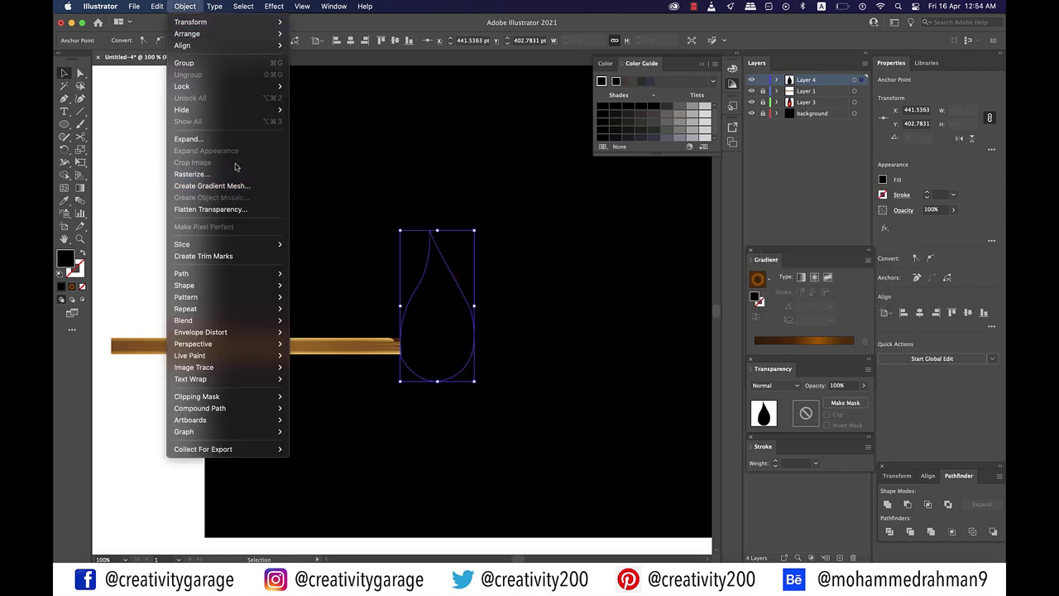
pyautogui.click(224, 186)
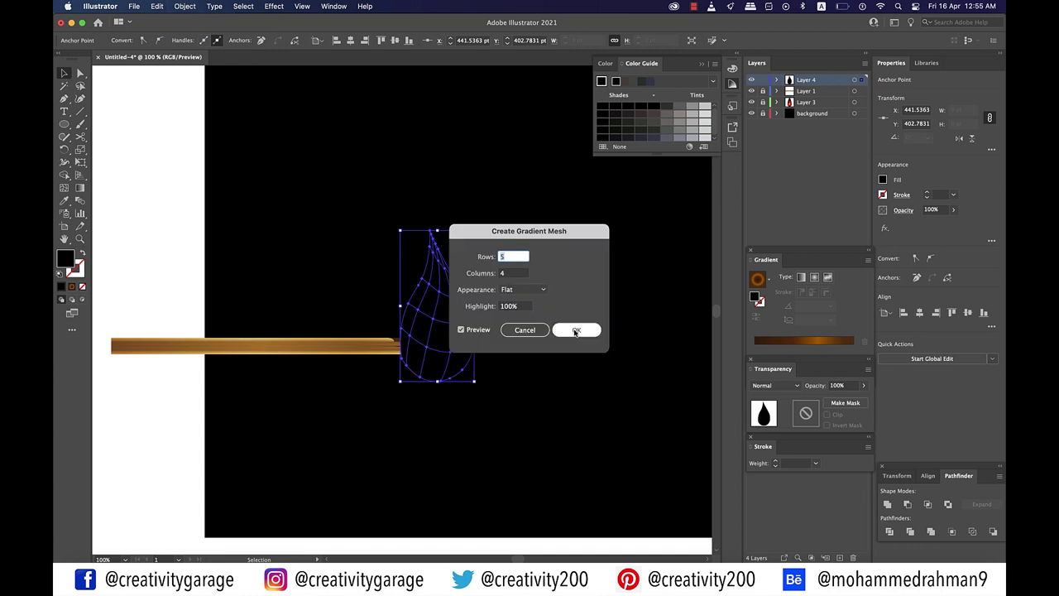
pyautogui.click(576, 331)
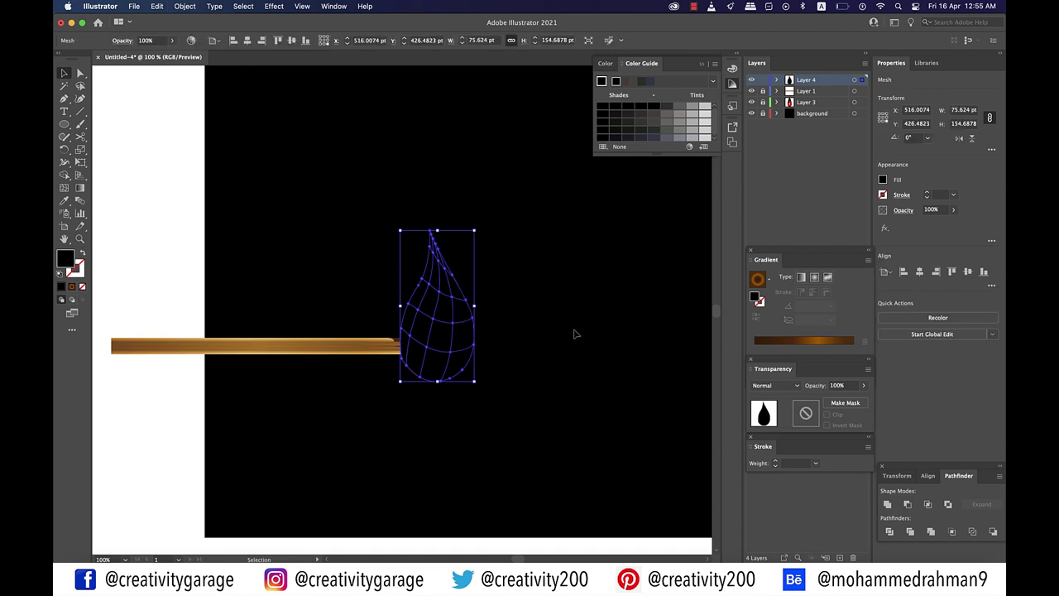
# Shift the teardrop mesh slightly right and down over the match head
pyautogui.press('a')
pyautogui.moveTo(417, 310); pyautogui.dragTo(423, 315)
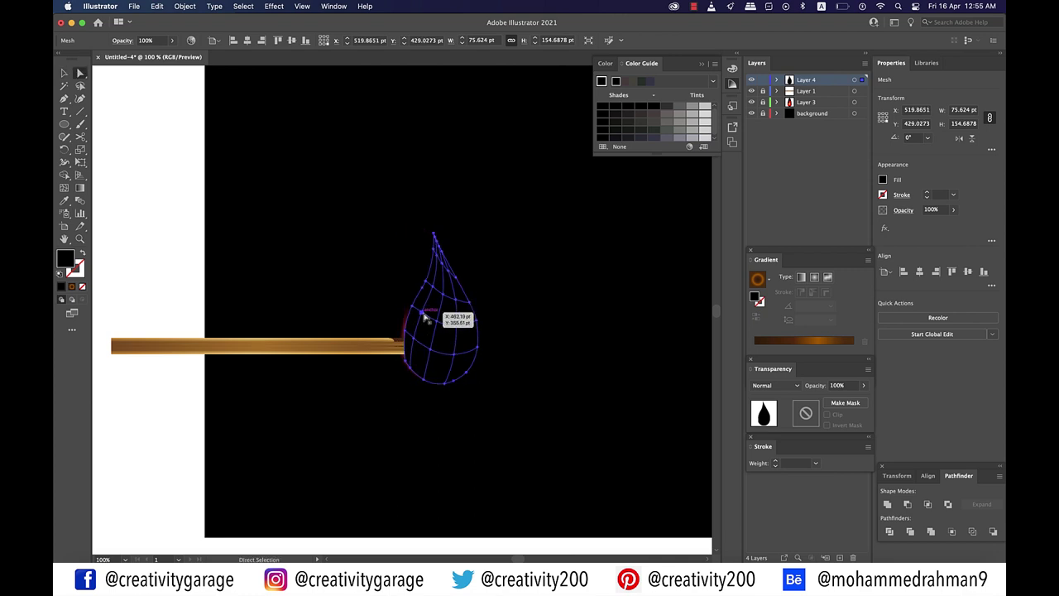
pyautogui.click(437, 257)
pyautogui.moveTo(451, 274); pyautogui.dragTo(428, 249)
pyautogui.scroll(1, 446, 261)
pyautogui.moveTo(431, 259); pyautogui.dragTo(480, 315)
pyautogui.scroll(2, 458, 290)
pyautogui.scroll(-1, 456, 316)
# Set the whole teardrop mesh's blending mode to Screen
pyautogui.press('v')
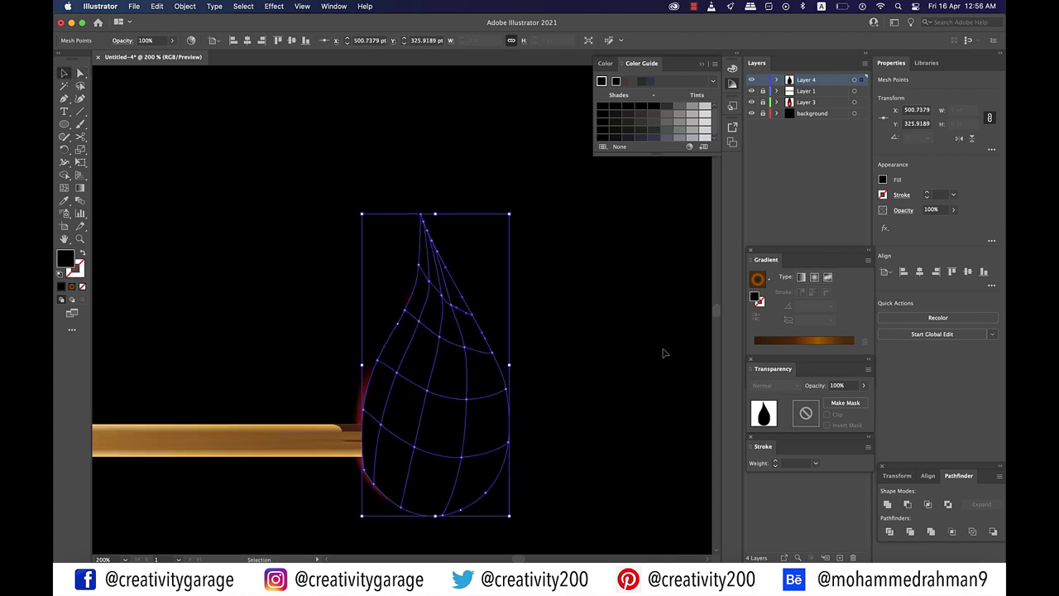
pyautogui.click(468, 358)
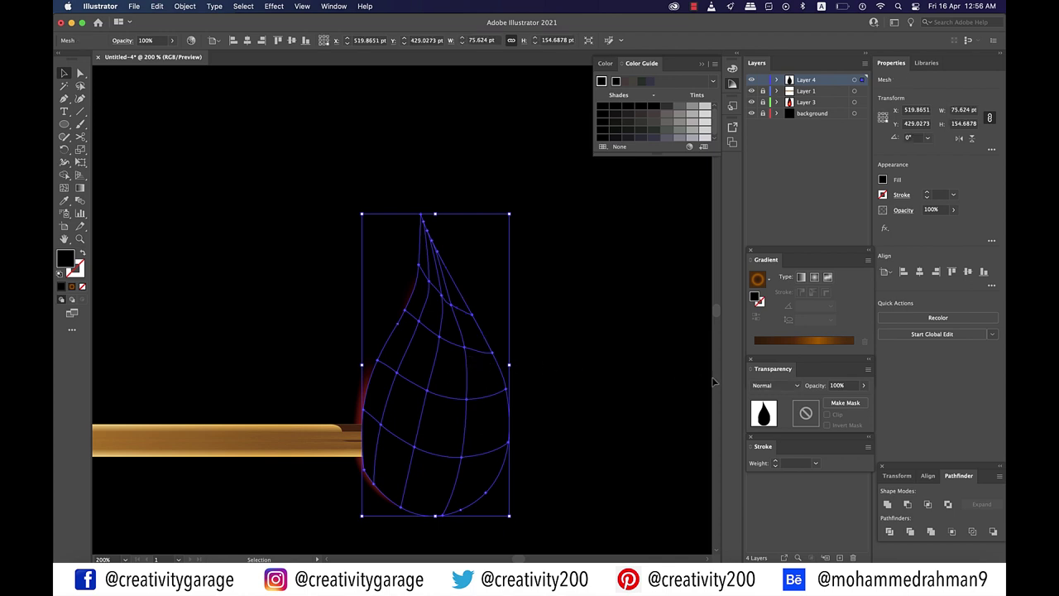
pyautogui.click(796, 386)
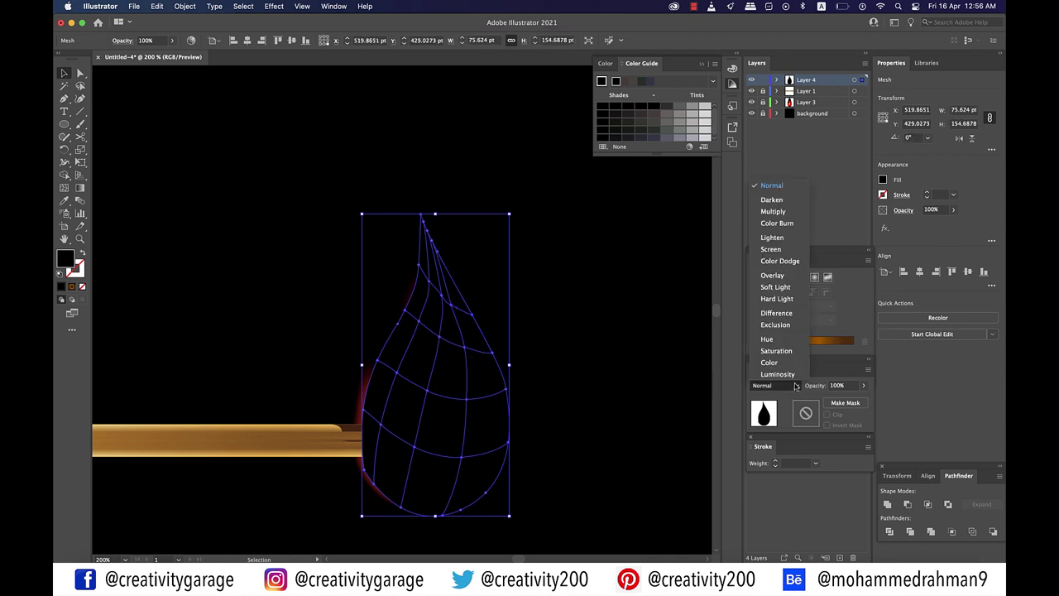
pyautogui.click(771, 249)
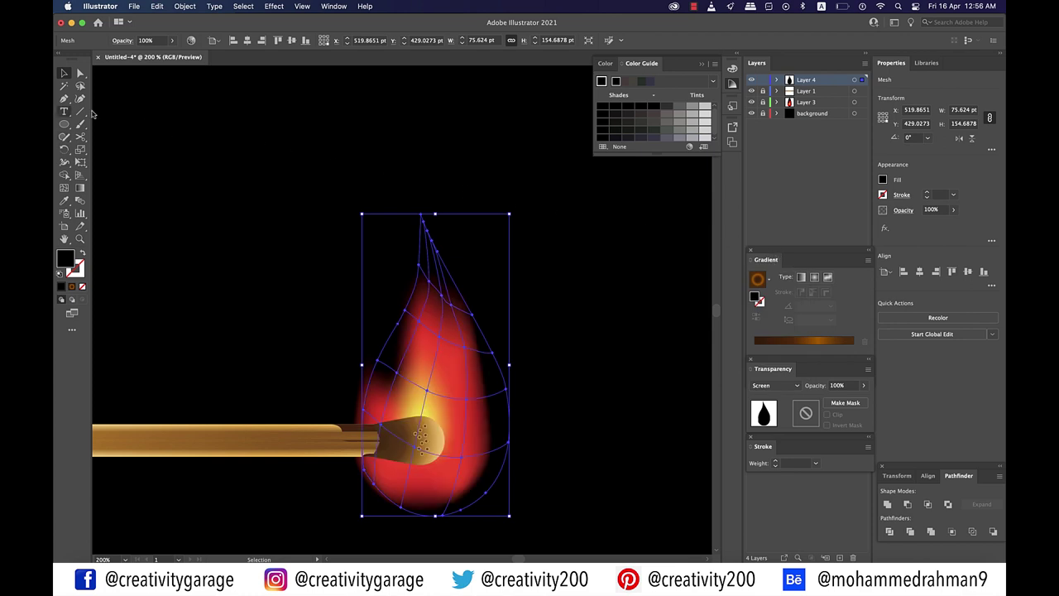
# Colour yellow the two centre-column mesh points above the match head
pyautogui.click(80, 73)
pyautogui.click(440, 337)
pyautogui.click(883, 179)
pyautogui.click(804, 218)
pyautogui.click(427, 390)
pyautogui.click(883, 179)
pyautogui.click(803, 219)
# Shift the two yellow mesh points slightly right and colour the centre-column point above them yellow
pyautogui.moveTo(427, 390); pyautogui.dragTo(436, 386)
pyautogui.moveTo(440, 337); pyautogui.dragTo(445, 335)
pyautogui.click(442, 295)
pyautogui.click(883, 179)
pyautogui.click(803, 219)
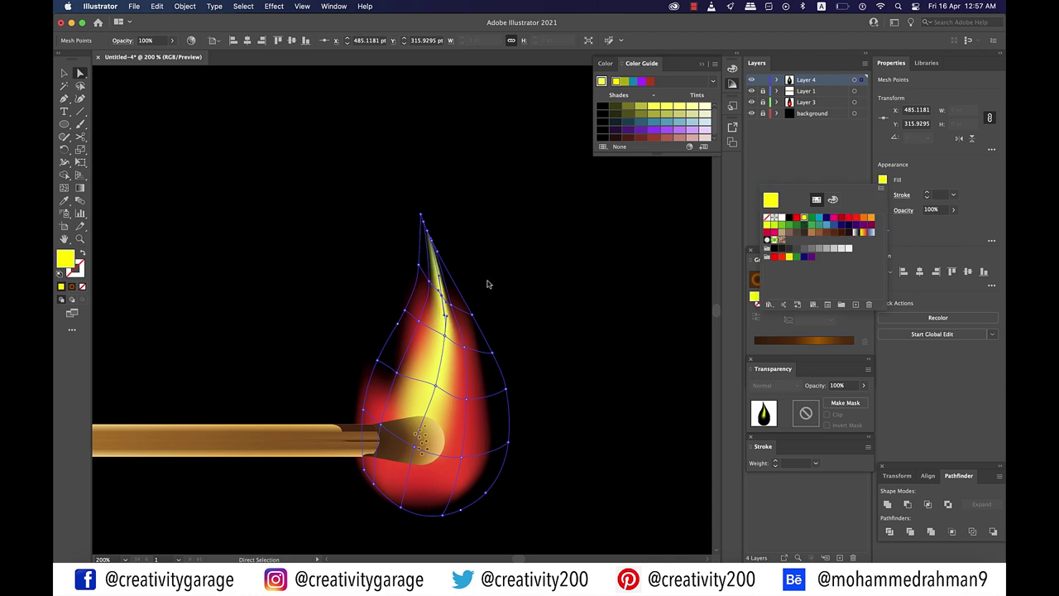
# Colour red the mesh point right of the topmost yellow point and undo the last edit on the flame's outer edge
pyautogui.click(508, 295)
pyautogui.click(452, 305)
pyautogui.click(883, 179)
pyautogui.click(849, 218)
pyautogui.click(849, 220)
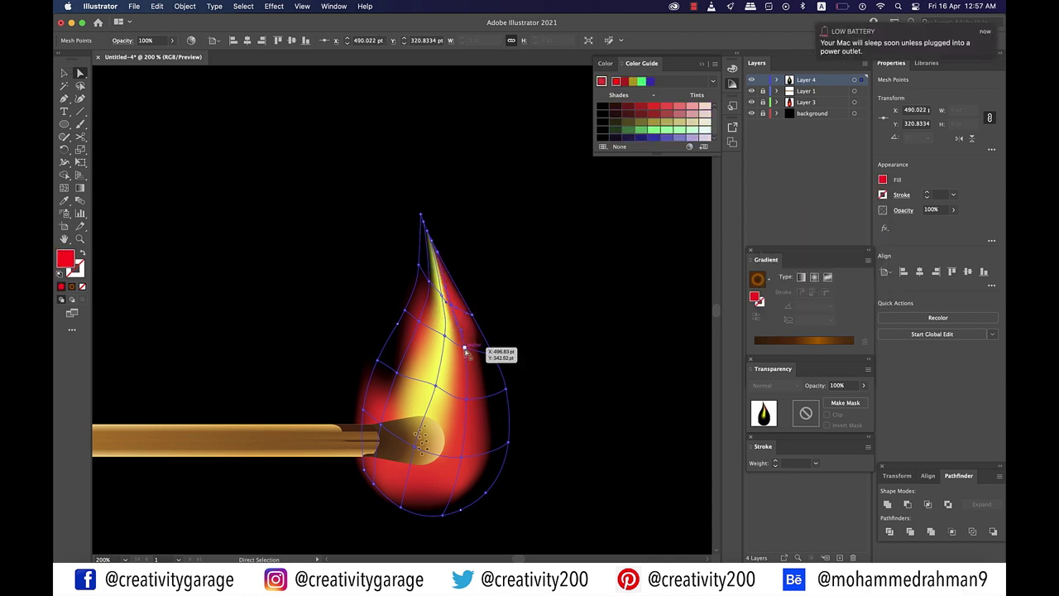
pyautogui.click(478, 317)
pyautogui.press('super+z')
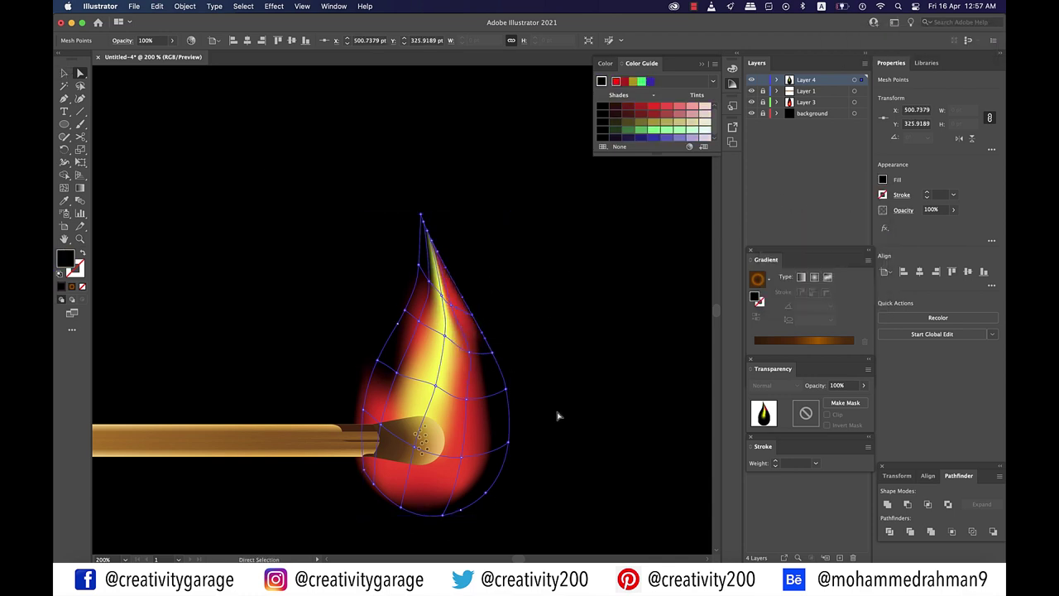
# Try yellow on the mesh point left of the middle yellow point in the flame
pyautogui.click(419, 322)
pyautogui.click(883, 179)
pyautogui.click(804, 219)
# Colour red the two upper mesh points left of the yellow core
pyautogui.click(429, 283)
pyautogui.click(429, 284)
pyautogui.click(883, 180)
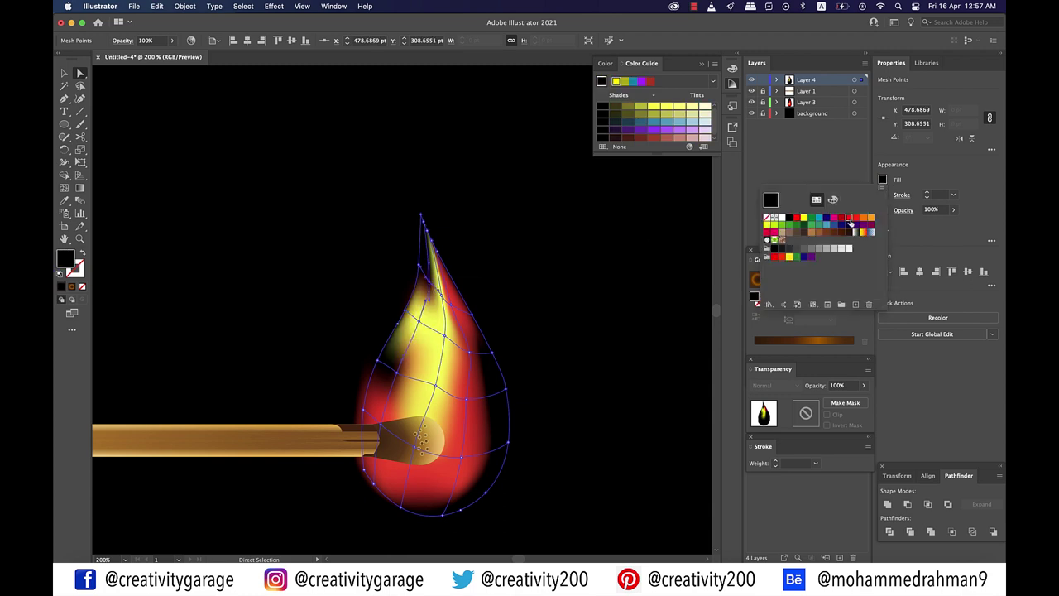
pyautogui.click(849, 218)
pyautogui.click(442, 331)
pyautogui.click(883, 179)
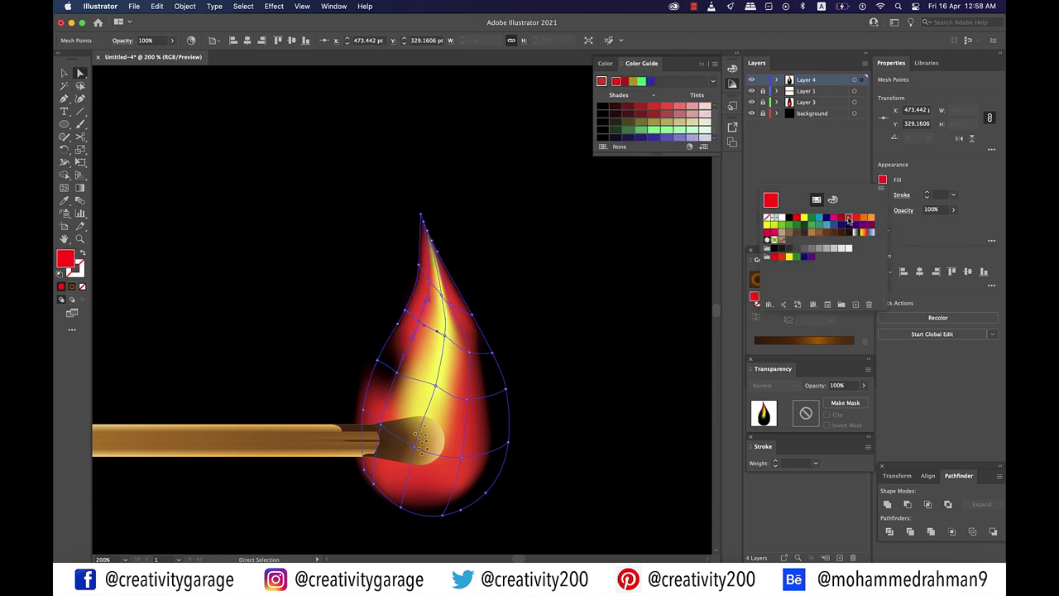
pyautogui.click(562, 301)
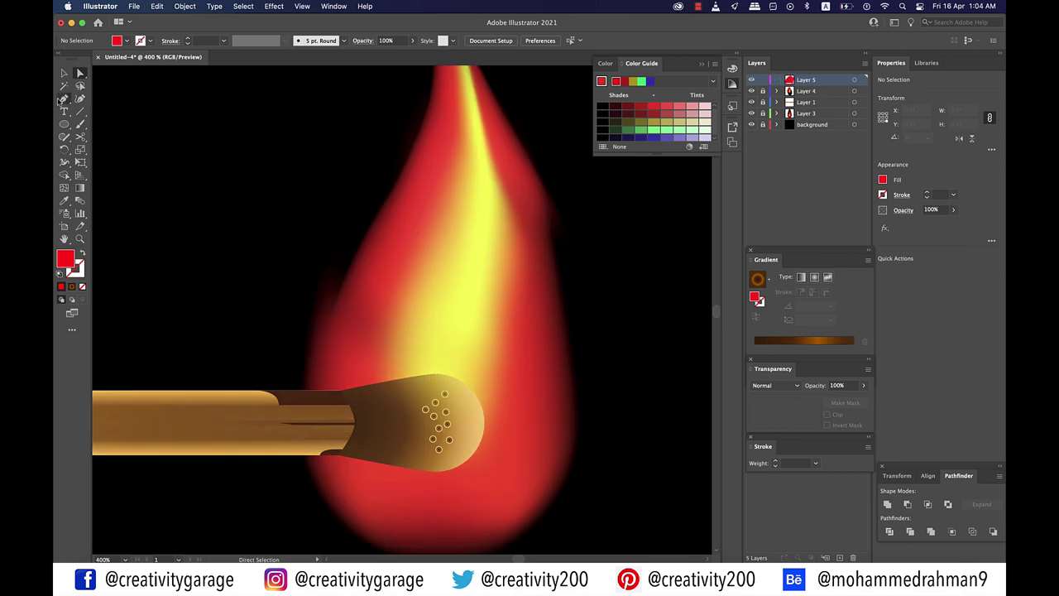
# Draw a closed dome shape about 19 by 20 pt rising from the match cap's upper edge on Layer 5
pyautogui.press('p')
pyautogui.click(407, 377)
pyautogui.moveTo(475, 394); pyautogui.dragTo(490, 429)
pyautogui.click(476, 394)
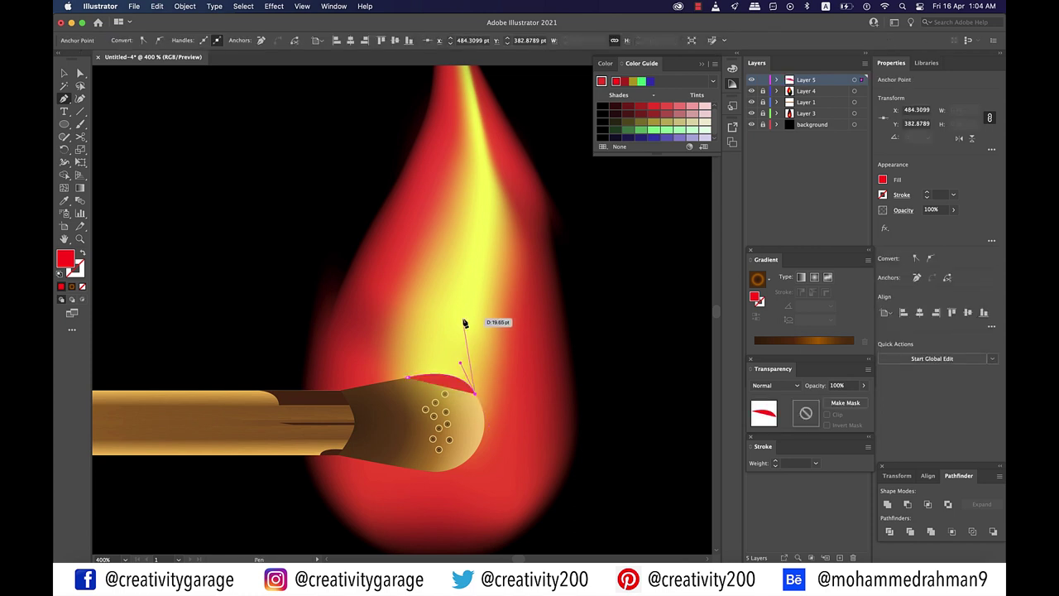
pyautogui.moveTo(464, 318); pyautogui.dragTo(431, 298)
pyautogui.click(408, 379)
pyautogui.press('v')
# Fill the dome shape with black and convert it to a gradient mesh with 5 rows, 4 columns and Flat appearance
pyautogui.click(883, 180)
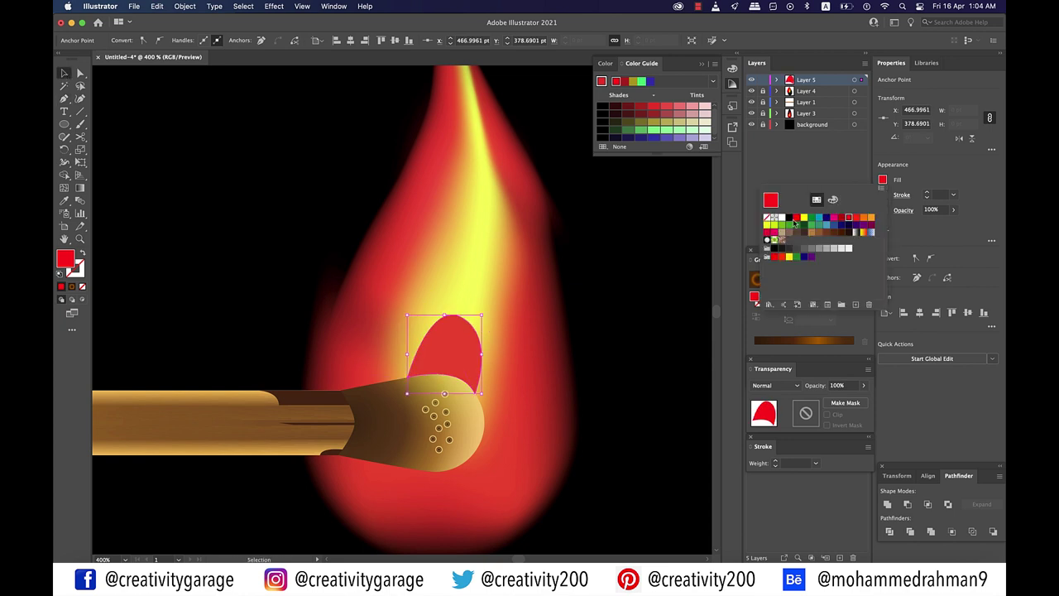
pyautogui.click(789, 217)
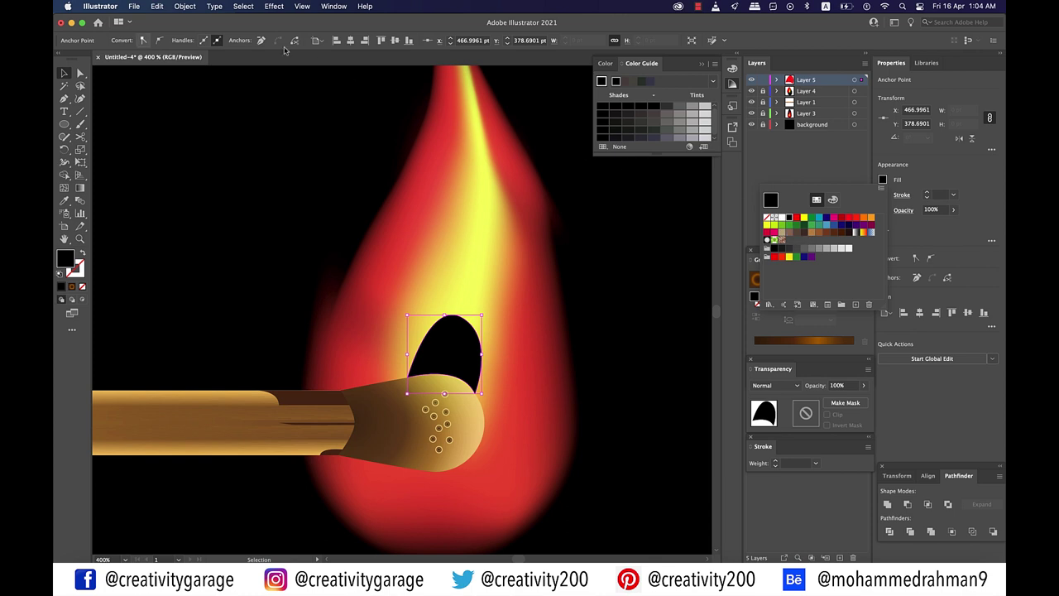
pyautogui.click(185, 6)
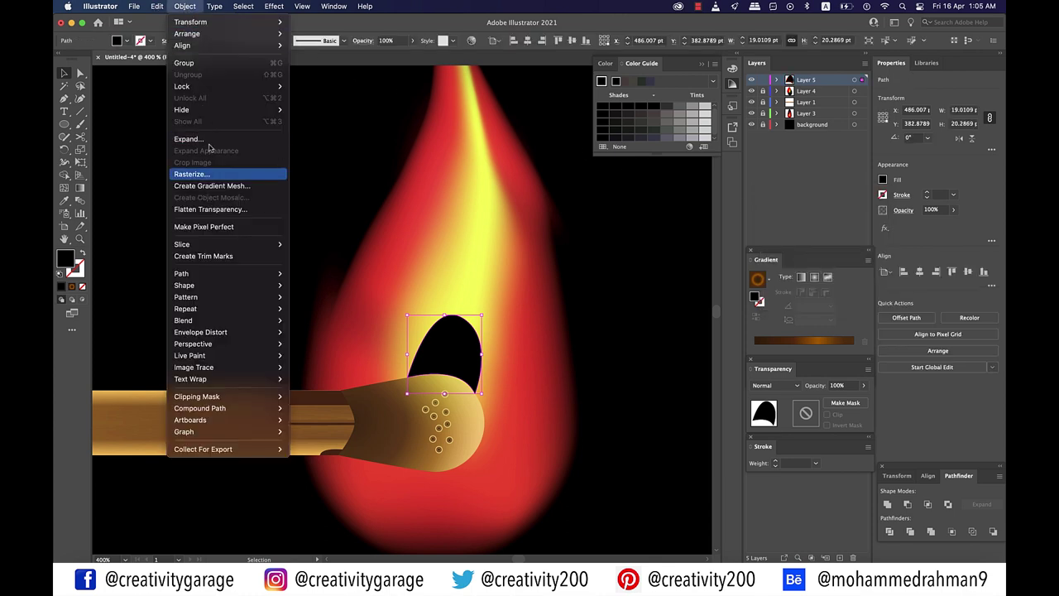
pyautogui.click(217, 187)
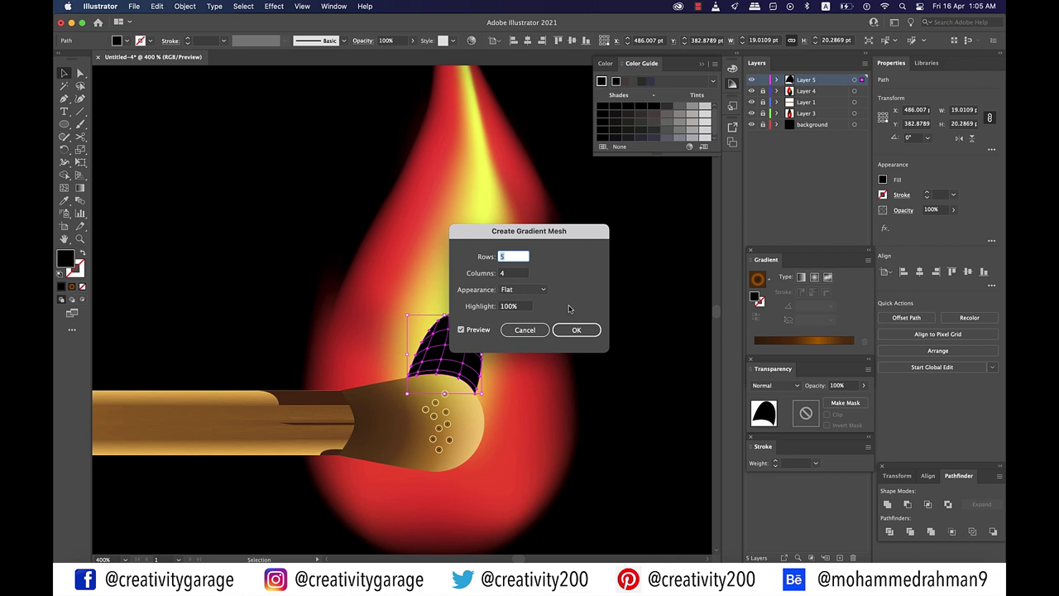
pyautogui.click(577, 331)
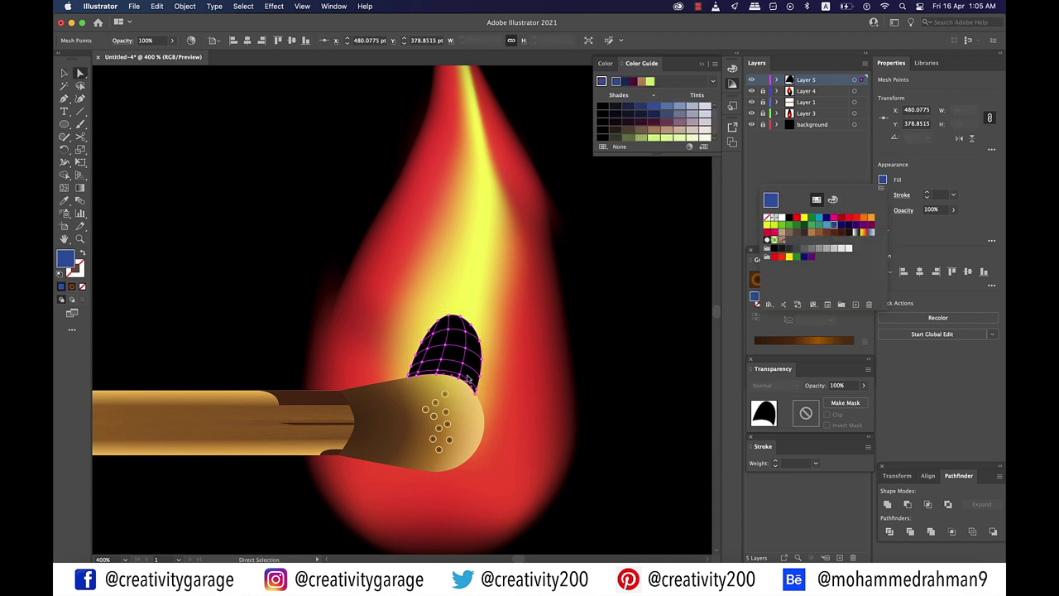
# Colour blue the right and centre interior points in the lowest row of the dome mesh
pyautogui.click(468, 379)
pyautogui.scroll(3, 468, 378)
pyautogui.click(448, 368)
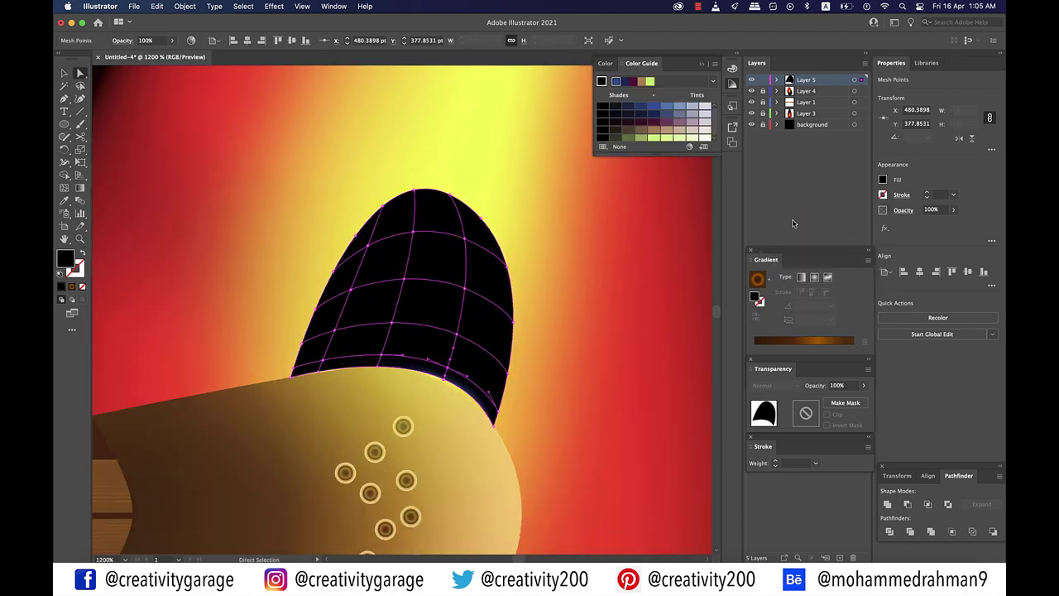
pyautogui.click(882, 180)
pyautogui.click(833, 227)
pyautogui.click(382, 355)
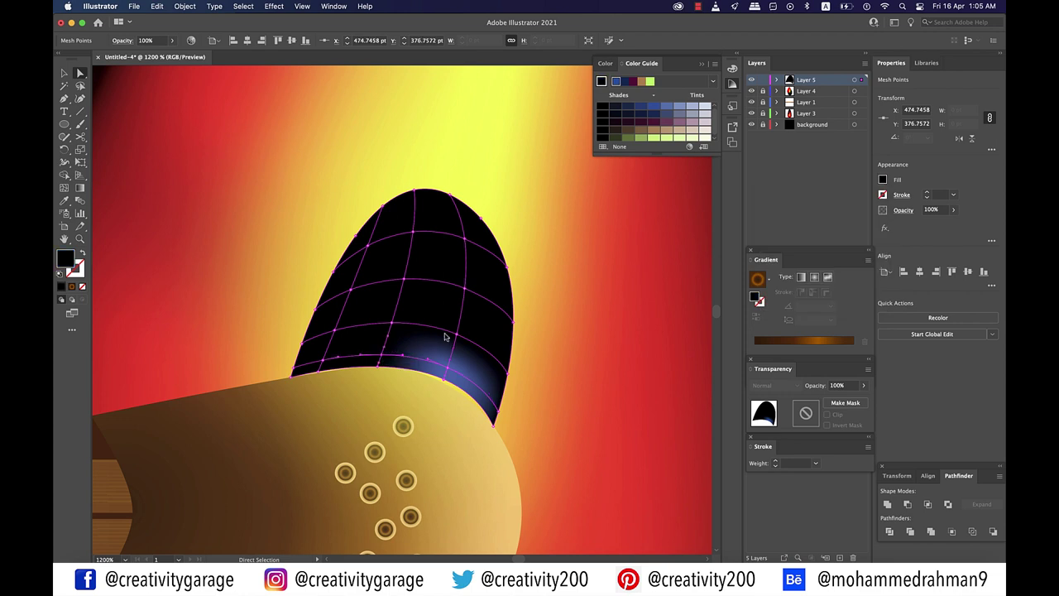
pyautogui.click(882, 179)
pyautogui.click(825, 231)
# Move the centre and right interior points of the dome mesh's next two rows upward toward its tip
pyautogui.click(457, 335)
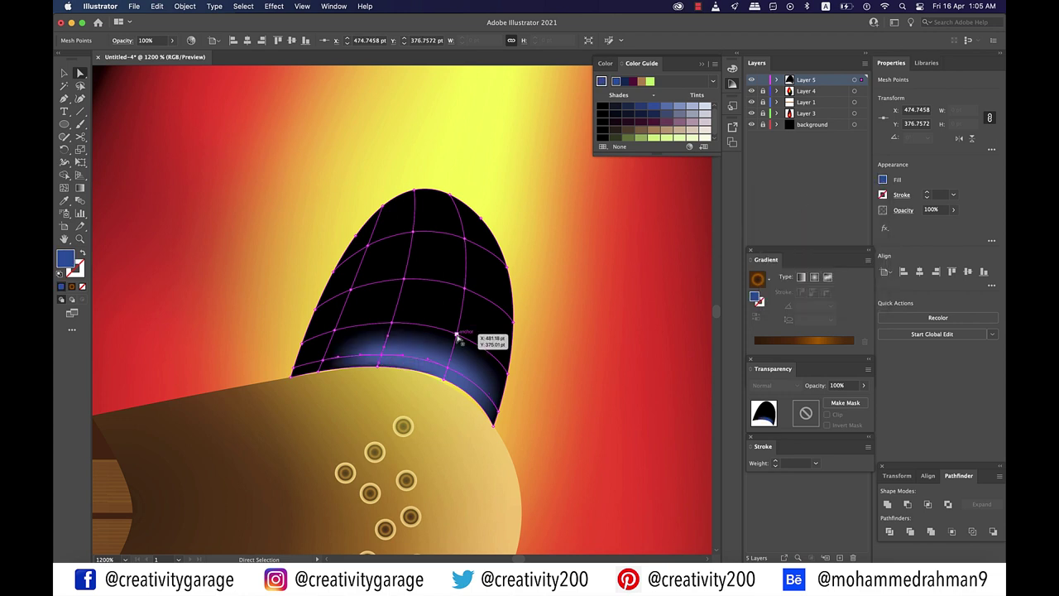
pyautogui.moveTo(457, 334); pyautogui.dragTo(456, 321)
pyautogui.moveTo(391, 323); pyautogui.dragTo(467, 262)
pyautogui.click(455, 307)
pyautogui.moveTo(404, 279); pyautogui.dragTo(417, 256)
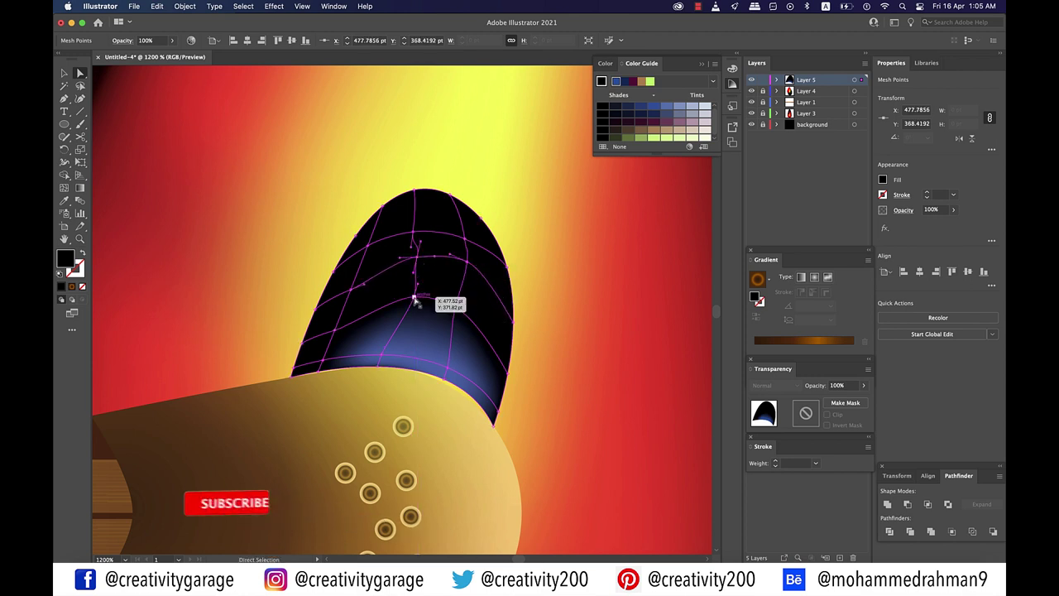
pyautogui.moveTo(416, 303); pyautogui.dragTo(433, 301)
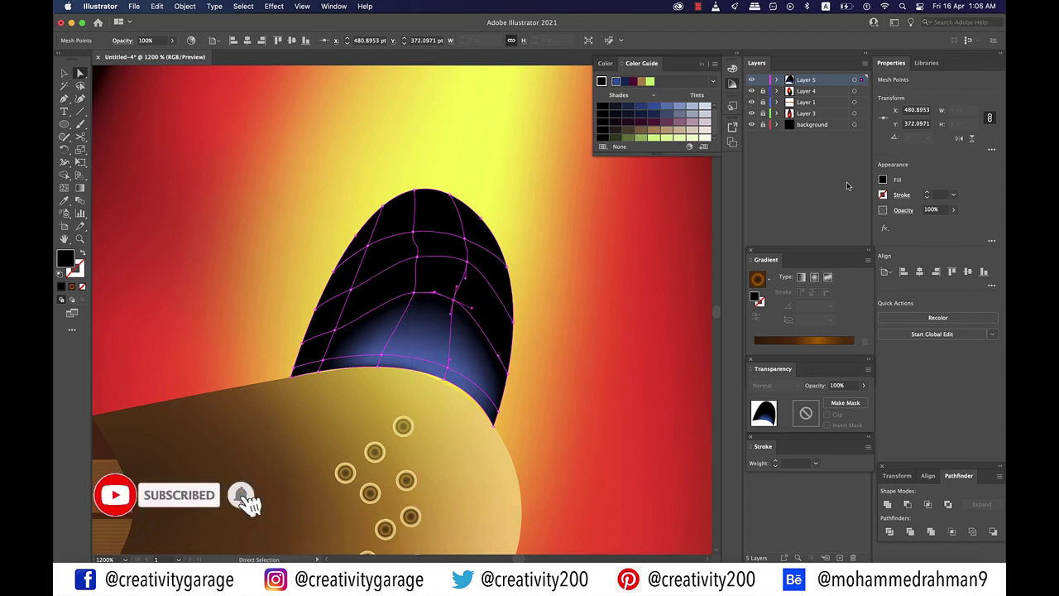
# Colour blue the right and centre interior points of the raised row just above the dome's lowest row
pyautogui.click(883, 179)
pyautogui.click(827, 225)
pyautogui.click(415, 293)
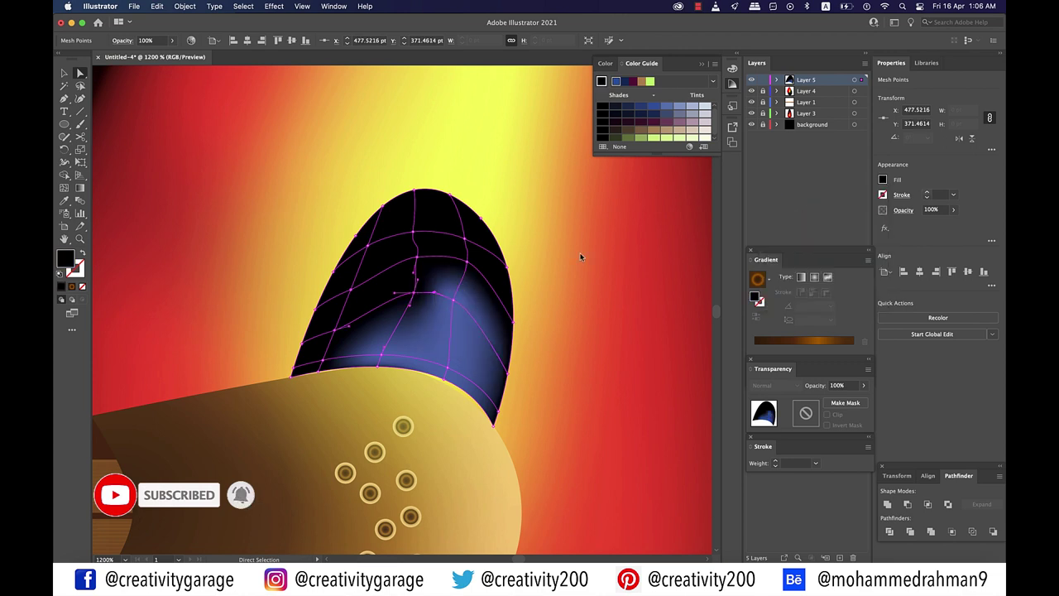
pyautogui.click(882, 180)
pyautogui.click(834, 229)
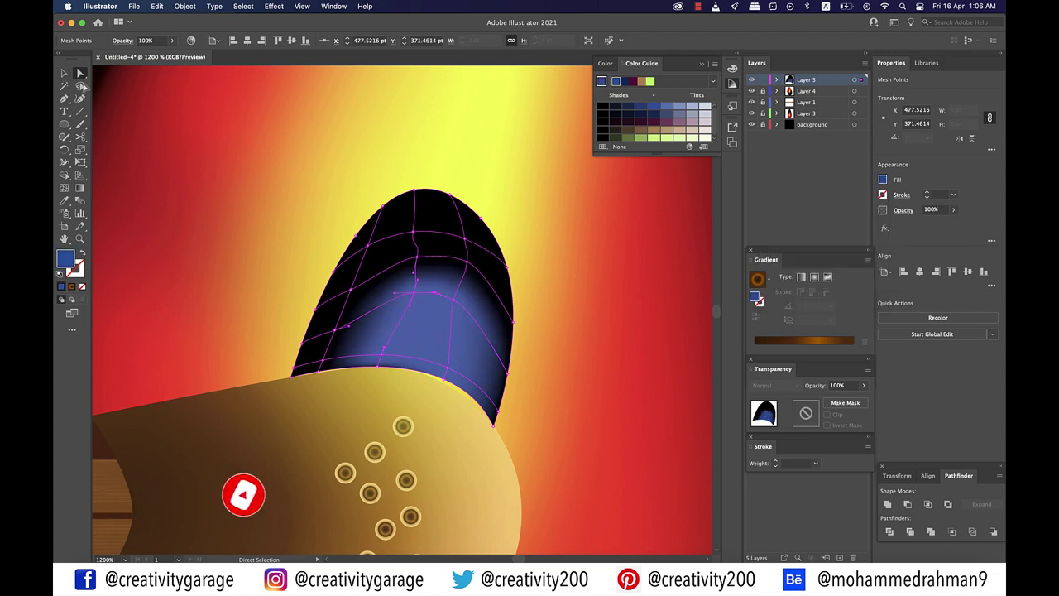
# Set the blending mode of the blue-and-black dome mesh to Screen and deselect it
pyautogui.click(64, 73)
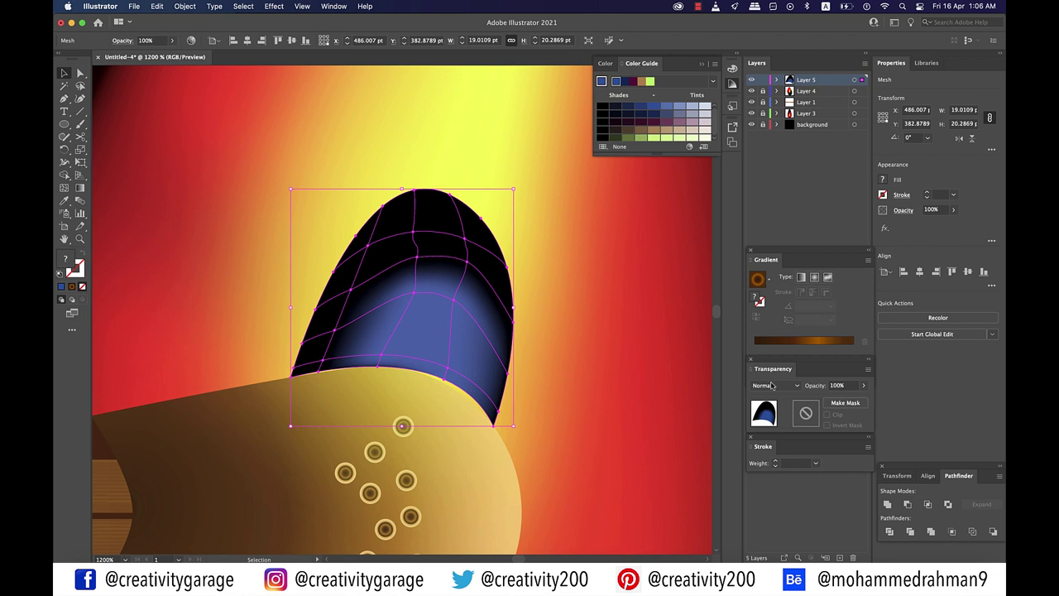
pyautogui.click(772, 385)
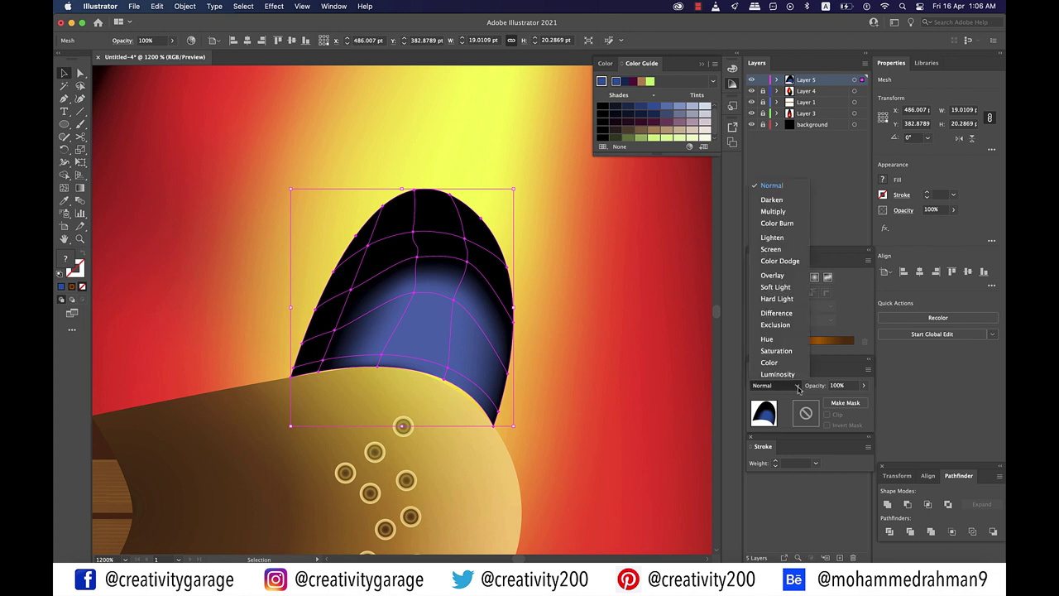
pyautogui.click(774, 249)
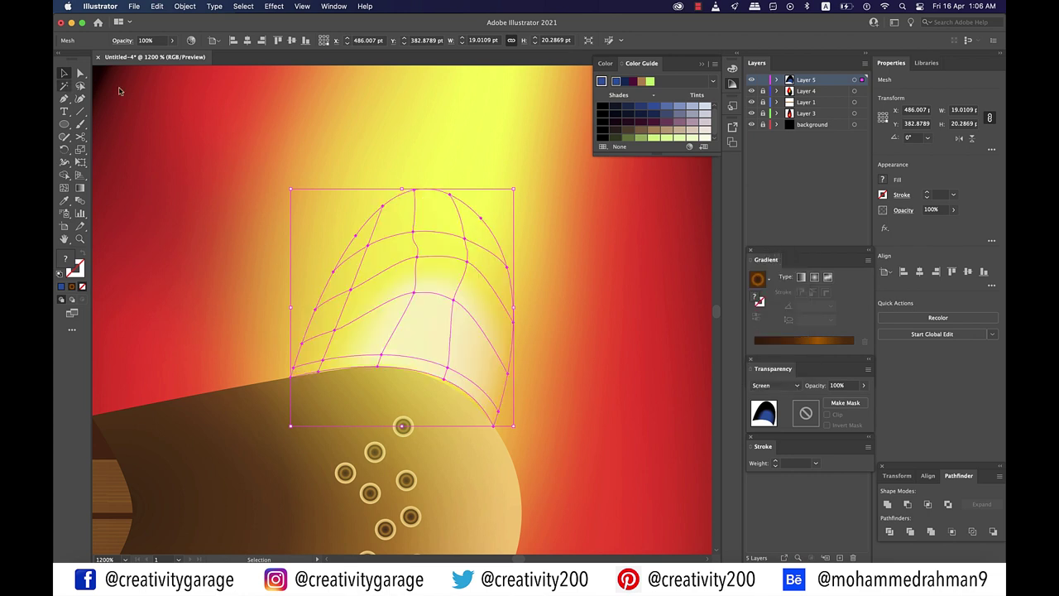
pyautogui.scroll(-3, 406, 269)
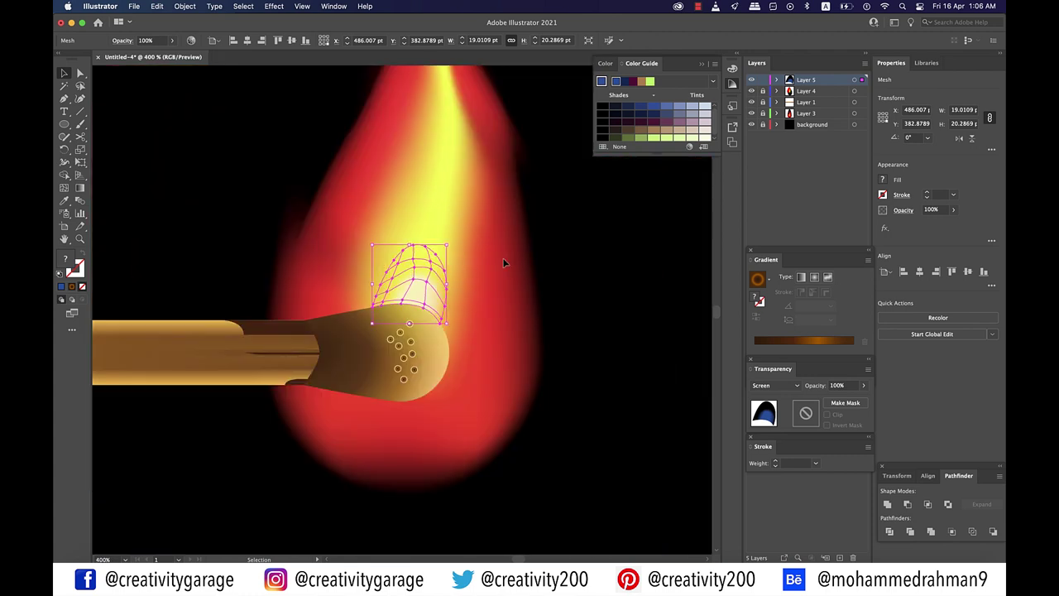
pyautogui.click(605, 263)
pyautogui.scroll(-1, 615, 288)
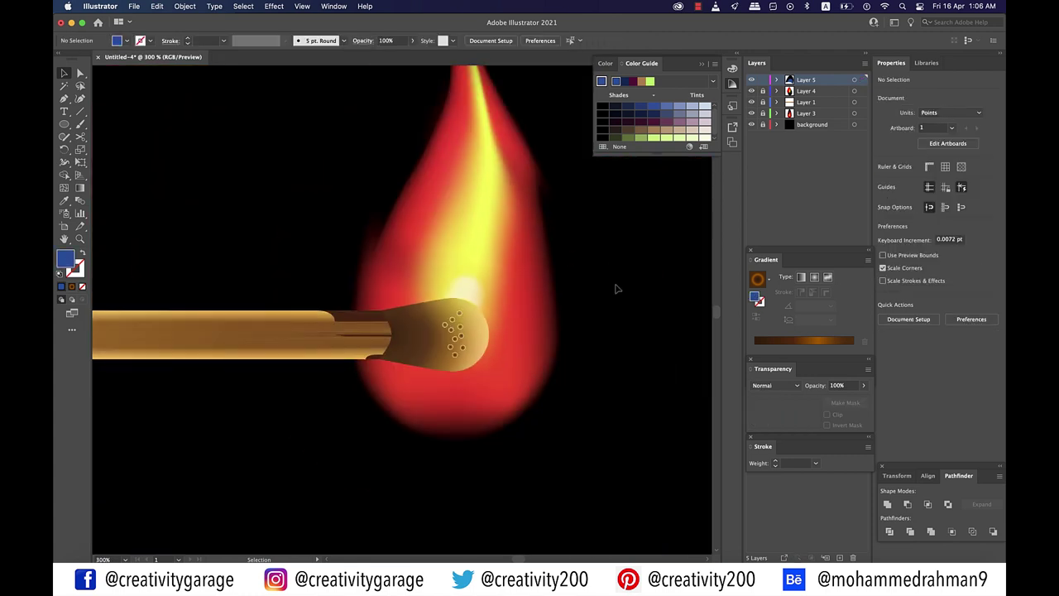
pyautogui.scroll(-1, 615, 289)
# Adjust the dome mesh's points along its lower right edge, moving the lowest corner slightly outward over the match head
pyautogui.scroll(3, 542, 290)
pyautogui.press('a')
pyautogui.click(455, 282)
pyautogui.scroll(1, 452, 274)
pyautogui.click(508, 298)
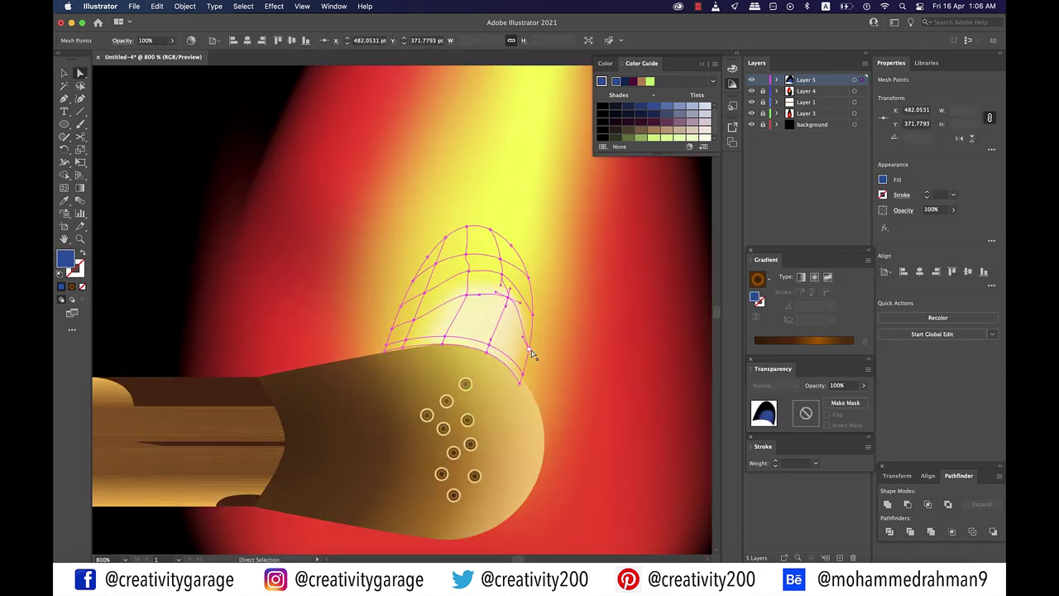
pyautogui.click(538, 351)
pyautogui.click(533, 378)
pyautogui.moveTo(519, 384); pyautogui.dragTo(527, 386)
# Move the dome mesh's upper centre point upward, reshape its left side, and deselect the mesh
pyautogui.moveTo(469, 271); pyautogui.dragTo(469, 253)
pyautogui.scroll(-2, 469, 327)
pyautogui.scroll(2, 571, 326)
pyautogui.moveTo(399, 314); pyautogui.dragTo(375, 262)
pyautogui.click(335, 253)
pyautogui.moveTo(290, 292); pyautogui.dragTo(294, 288)
pyautogui.scroll(-4, 488, 372)
pyautogui.click(528, 386)
pyautogui.scroll(-3, 528, 386)
pyautogui.scroll(3, 528, 386)
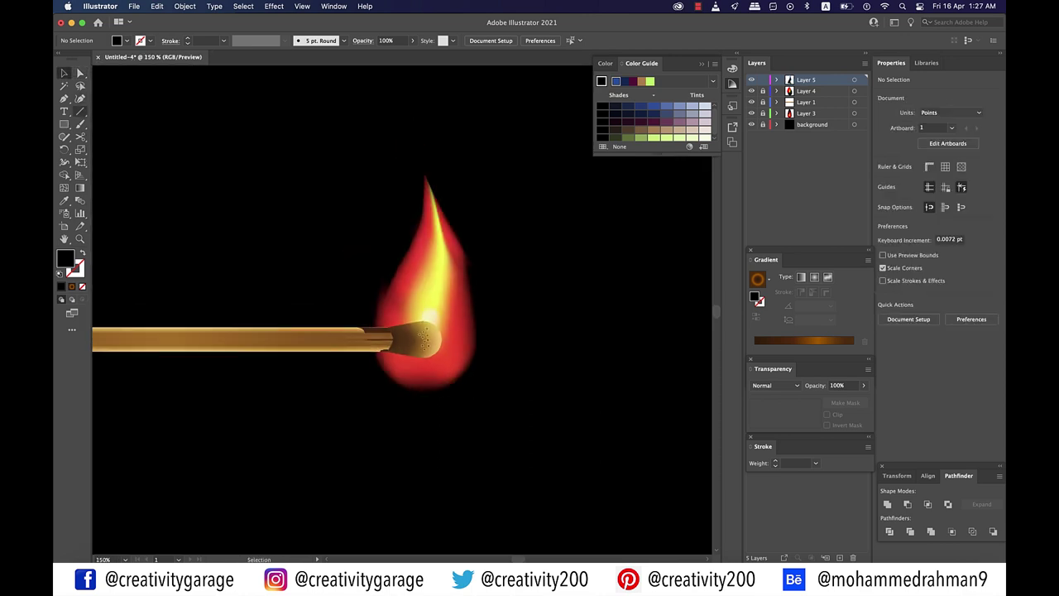
# Create a new top layer and draw a black rectangle about 167 by 29 pt just below the flame
pyautogui.press('m')
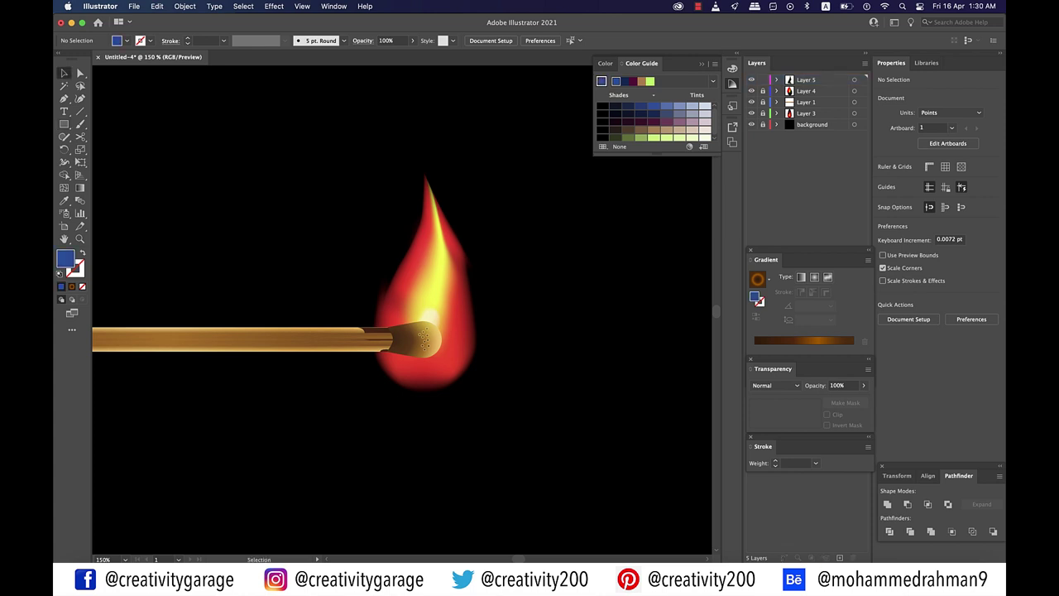
pyautogui.click(840, 558)
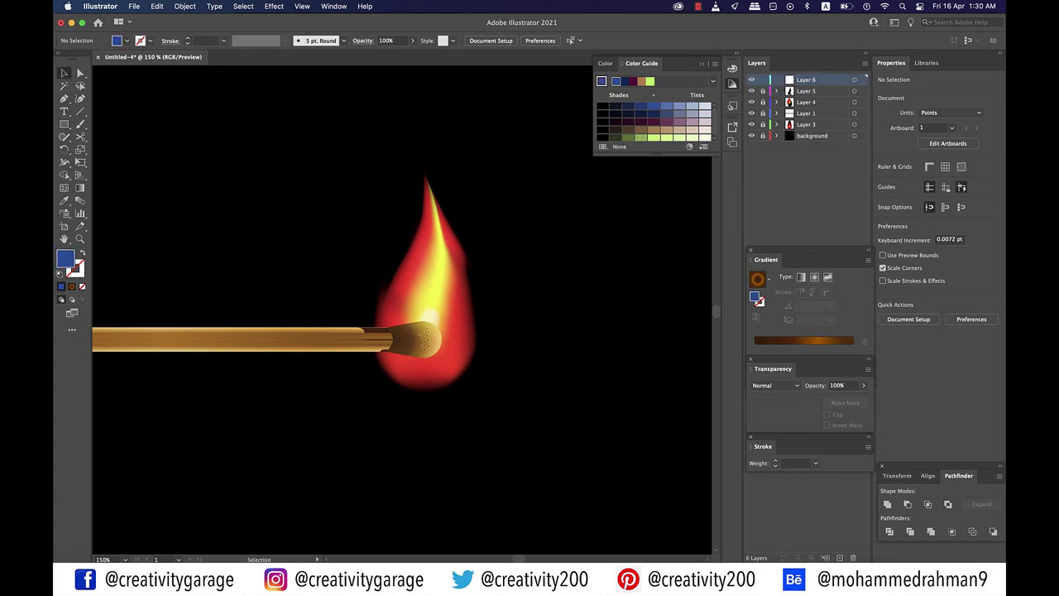
pyautogui.click(64, 124)
pyautogui.moveTo(346, 390); pyautogui.dragTo(593, 432)
pyautogui.press('v')
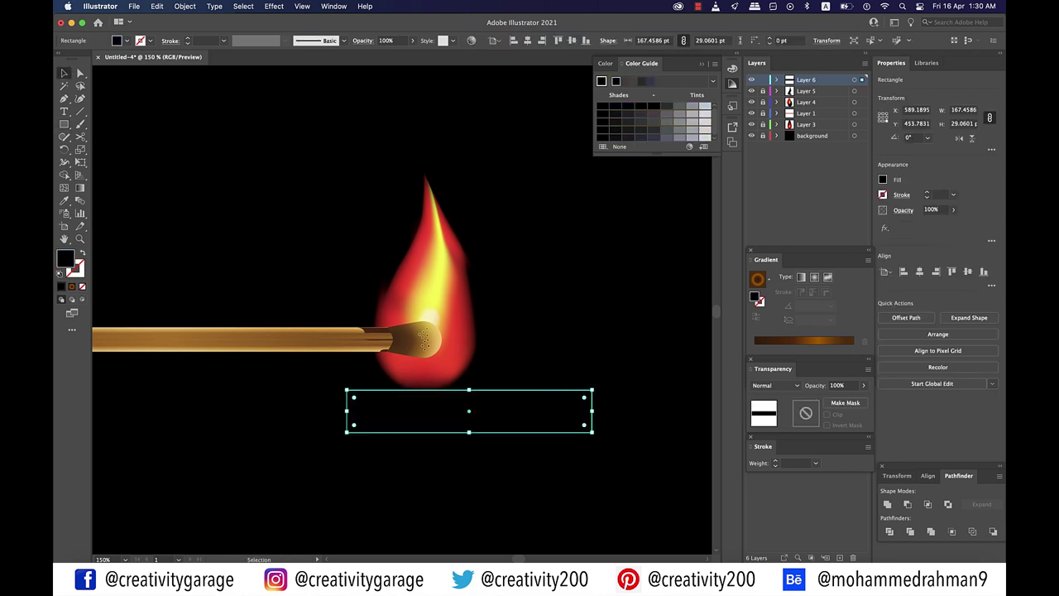
# Convert the rectangle below the flame to a gradient mesh with 2 rows, 3 columns and Flat appearance
pyautogui.click(185, 6)
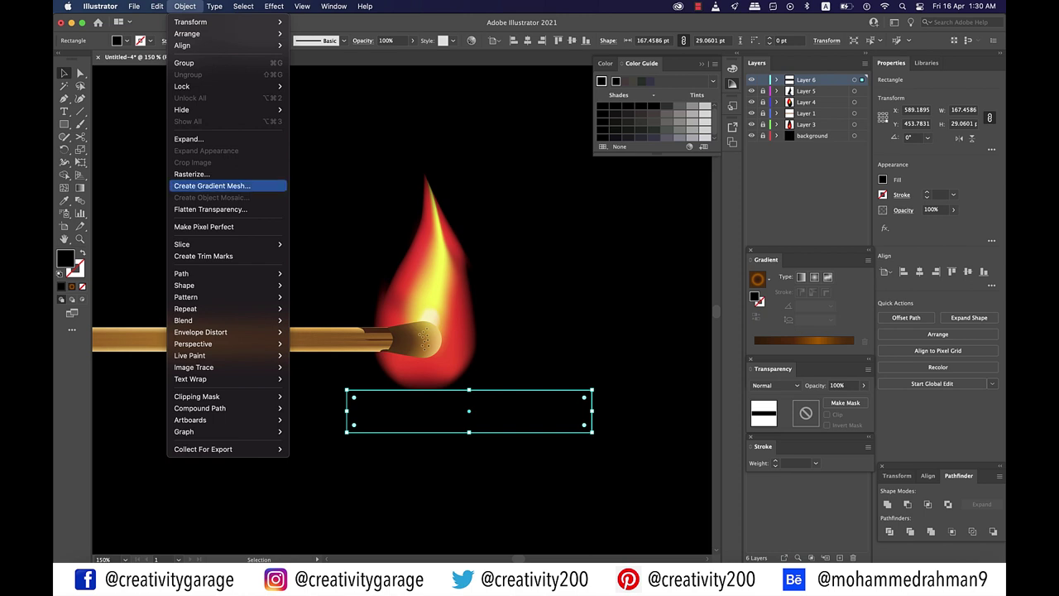
pyautogui.click(211, 185)
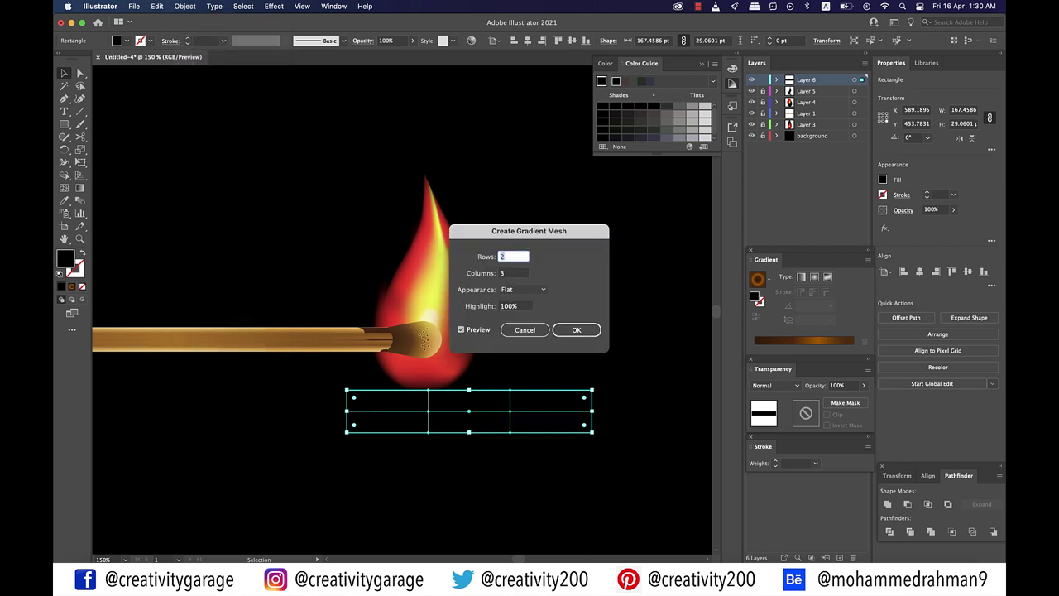
pyautogui.press('Return')
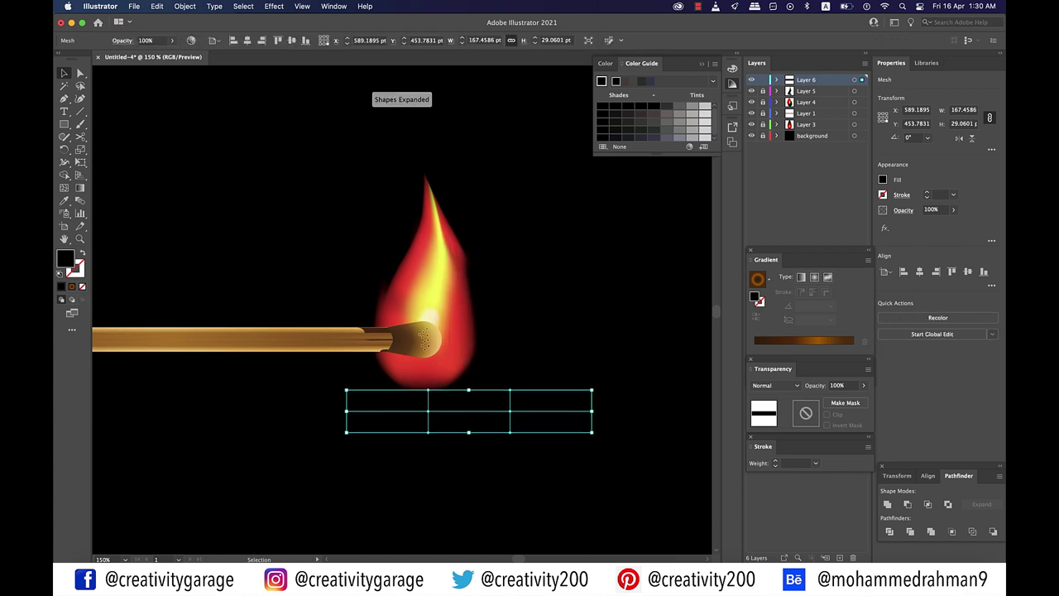
pyautogui.hscroll(1, 402, 306)
# Colour blue the two inner points on the bottom edge of the rectangular mesh
pyautogui.press('a')
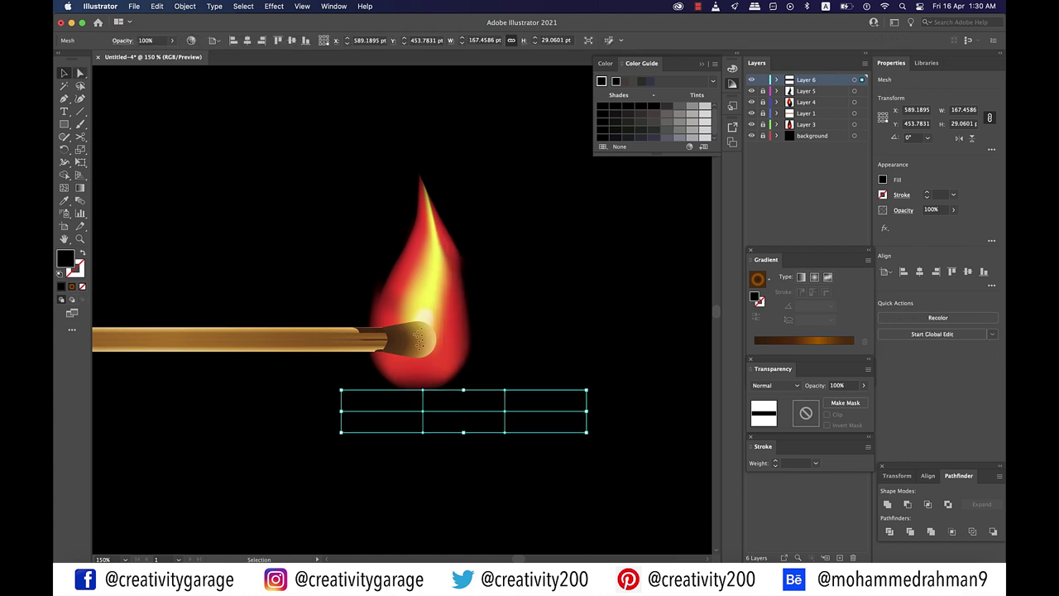
pyautogui.click(503, 431)
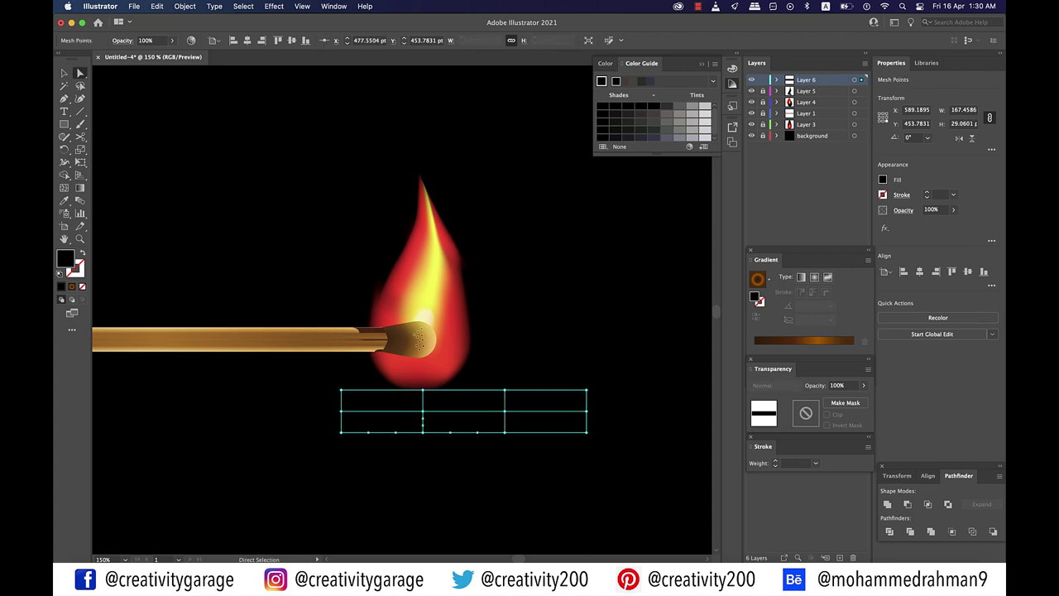
pyautogui.keyDown('shift'); pyautogui.click(505, 432); pyautogui.keyUp('shift')
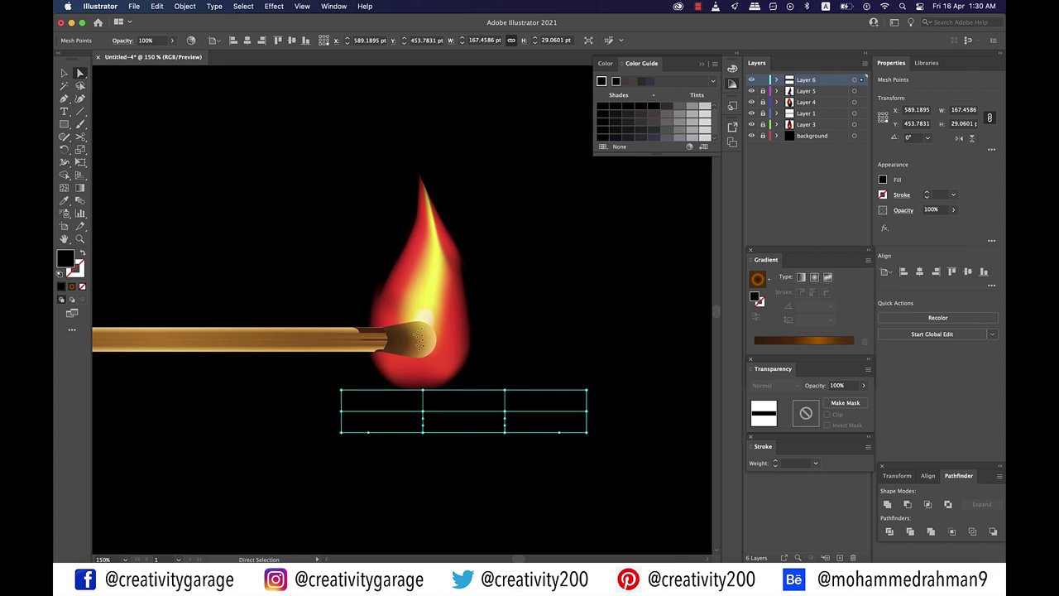
pyautogui.click(883, 180)
pyautogui.click(834, 225)
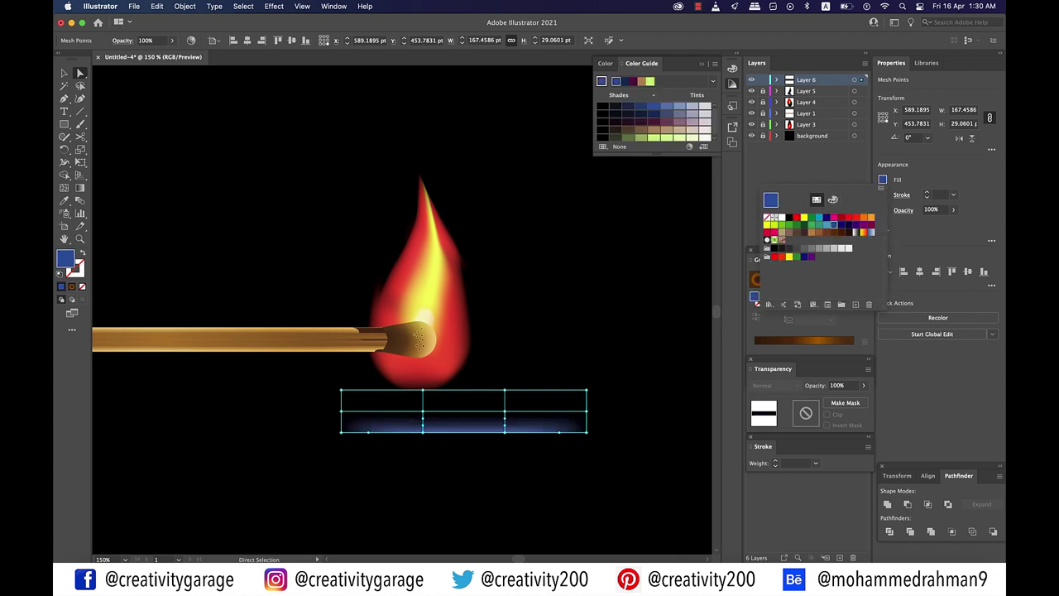
# Set the rectangular mesh's blending mode to Screen and deselect it
pyautogui.click(63, 73)
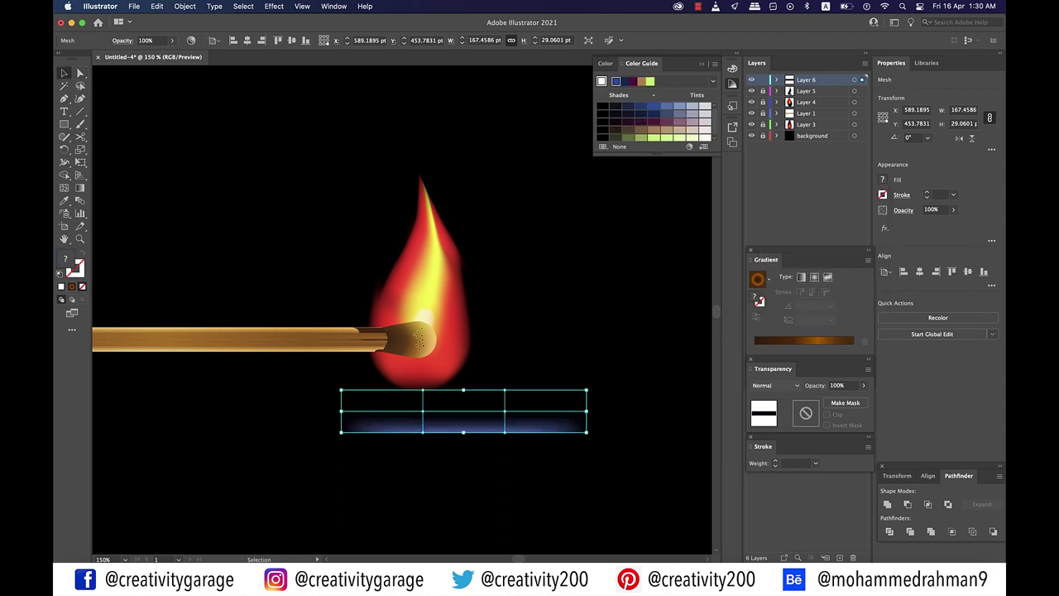
pyautogui.click(775, 385)
pyautogui.click(770, 249)
pyautogui.click(547, 348)
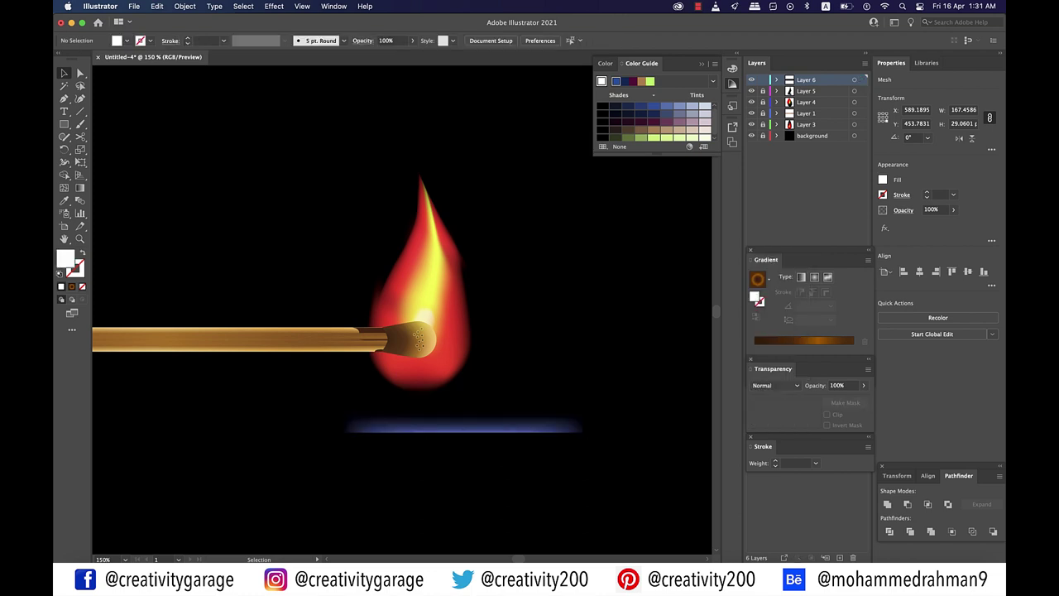
# Move the blue mesh up over the match head and rotate all its points except the leftmost column downward
pyautogui.click(503, 408)
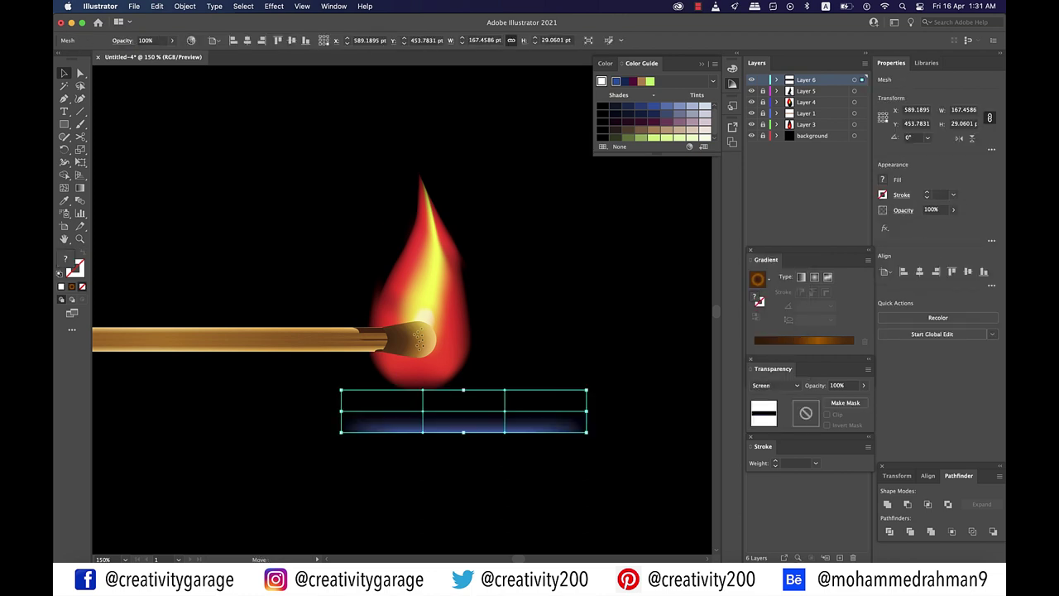
pyautogui.moveTo(503, 408); pyautogui.dragTo(518, 339)
pyautogui.press('q')
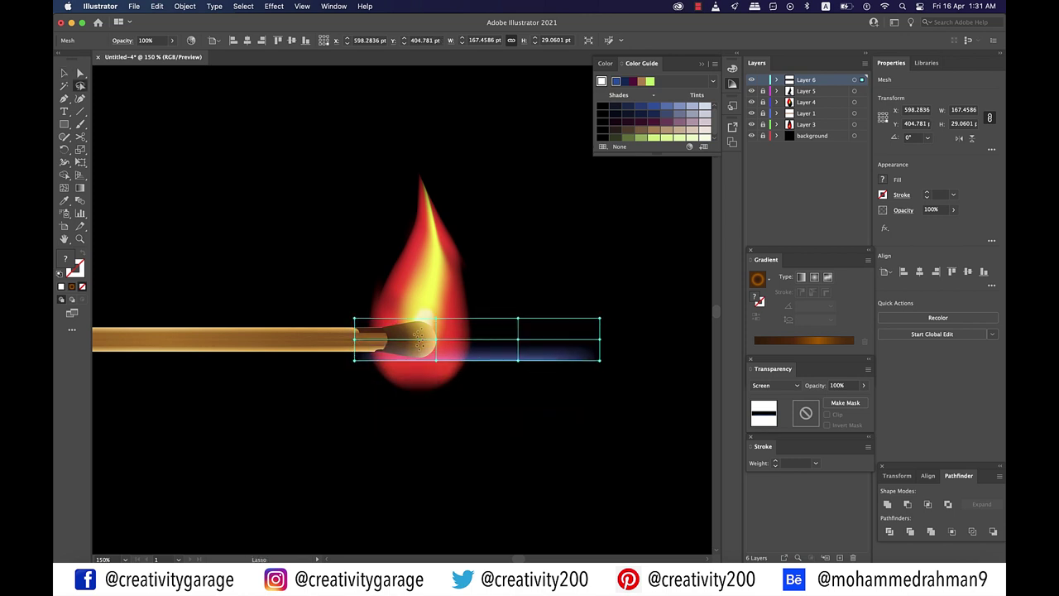
pyautogui.moveTo(463, 304)
pyautogui.mouseDown()
pyautogui.moveTo(424, 349)
pyautogui.moveTo(445, 377)
pyautogui.mouseUp()
pyautogui.press('r')
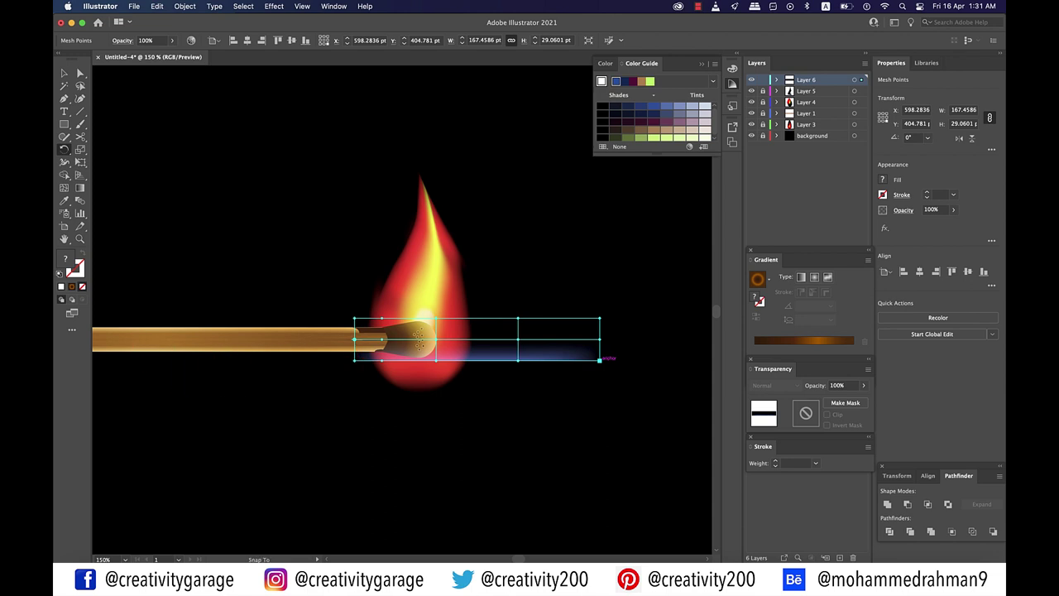
pyautogui.moveTo(599, 359); pyautogui.dragTo(533, 510)
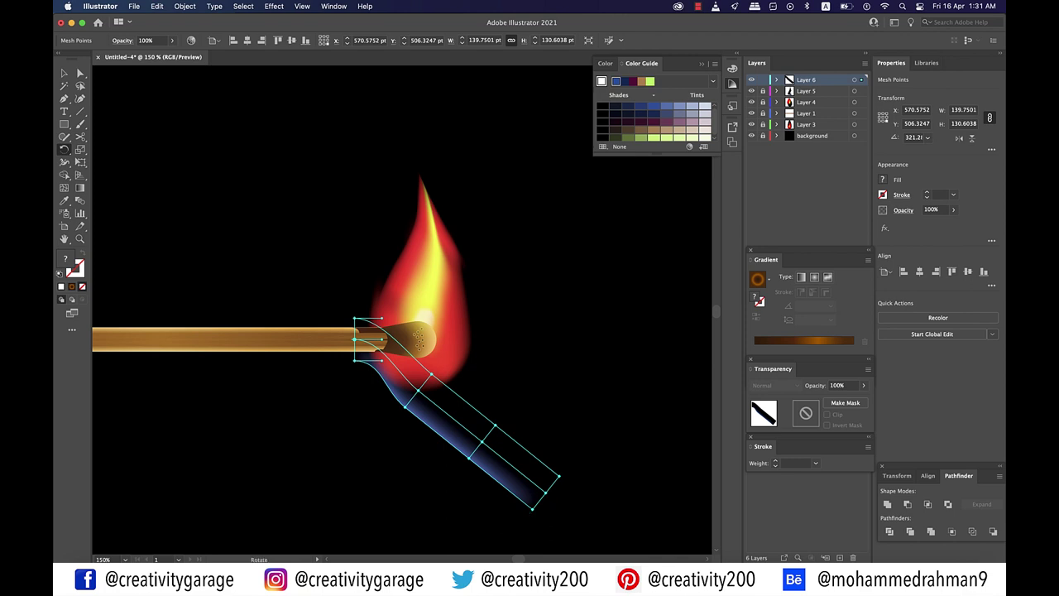
# Lasso the blue mesh's two outer columns of points and rotate them upward along the flame's right side
pyautogui.click(79, 85)
pyautogui.moveTo(345, 355); pyautogui.dragTo(356, 373)
pyautogui.press('r')
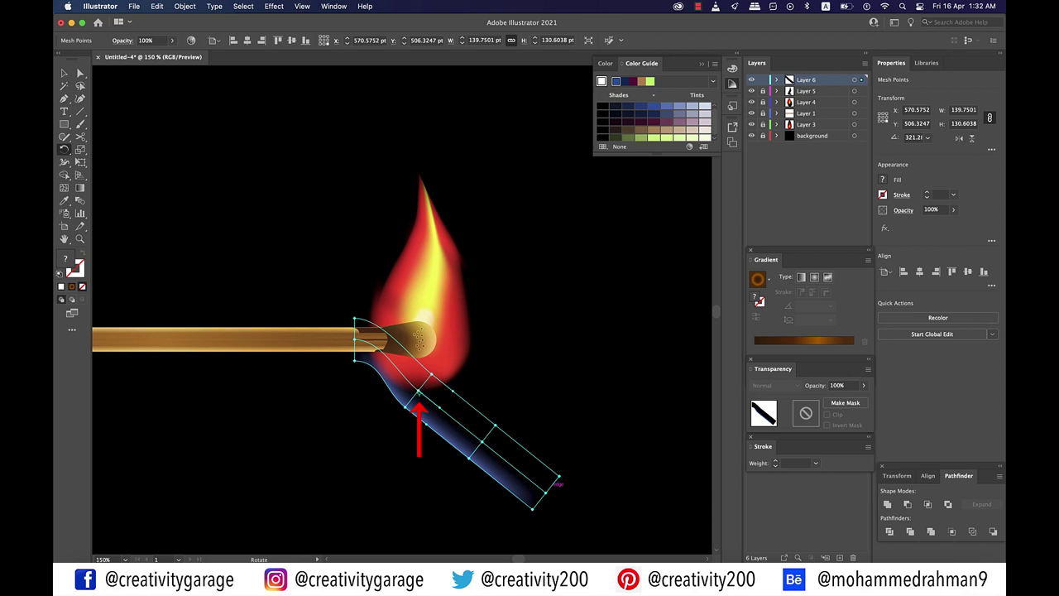
pyautogui.moveTo(558, 478); pyautogui.dragTo(522, 282)
# Move the blue mesh's lower bend point and its upper end points inward toward the red flame's right edge
pyautogui.press('a')
pyautogui.moveTo(432, 374); pyautogui.dragTo(430, 352)
pyautogui.moveTo(523, 268); pyautogui.dragTo(472, 245)
pyautogui.moveTo(552, 299); pyautogui.dragTo(482, 243)
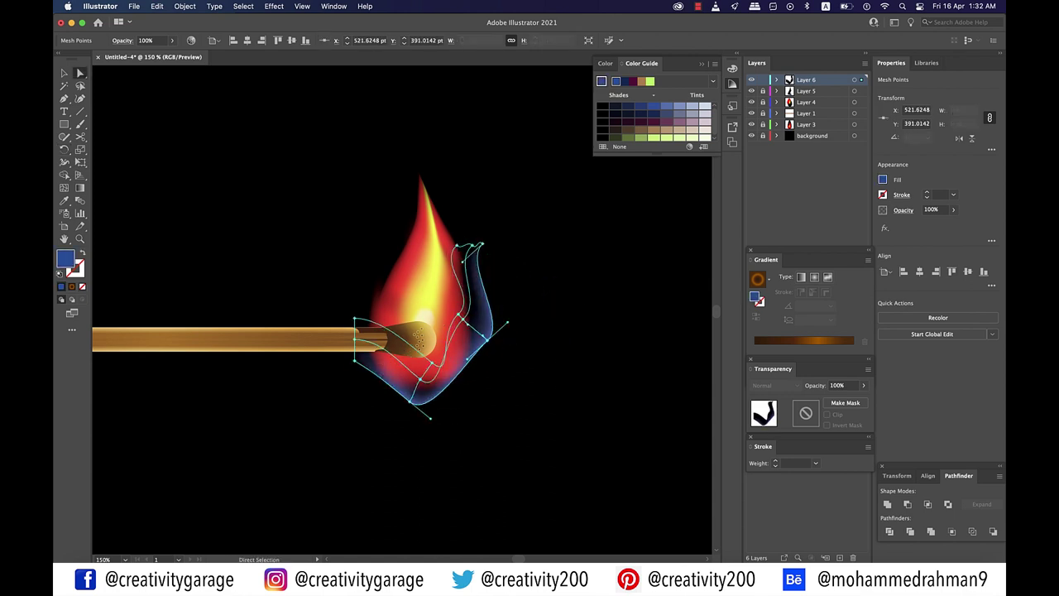
# Reshape the blue mesh around the flame's base and right side, pulling its three end points up toward the tip
pyautogui.moveTo(420, 406); pyautogui.dragTo(430, 368)
pyautogui.moveTo(457, 245); pyautogui.dragTo(442, 220)
pyautogui.moveTo(472, 245); pyautogui.dragTo(451, 217)
pyautogui.moveTo(483, 244); pyautogui.dragTo(461, 205)
pyautogui.moveTo(474, 321); pyautogui.dragTo(458, 314)
pyautogui.moveTo(499, 342); pyautogui.dragTo(499, 334)
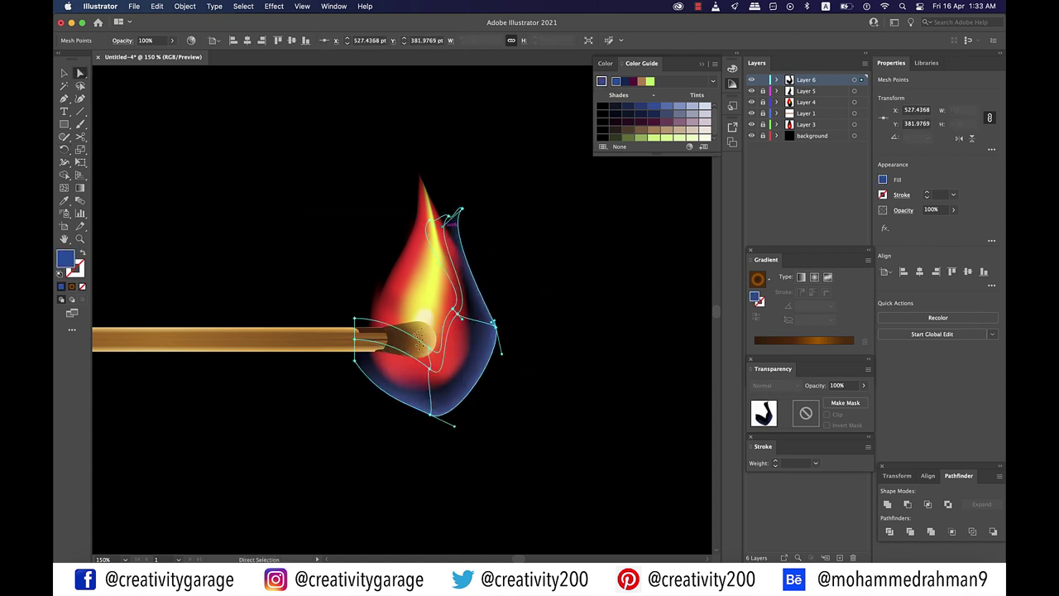
# Fine-tune the blue mesh's tip, base and right-edge points to follow the flame outline smoothly, and deselect it
pyautogui.moveTo(442, 219); pyautogui.dragTo(429, 215)
pyautogui.moveTo(430, 414); pyautogui.dragTo(434, 408)
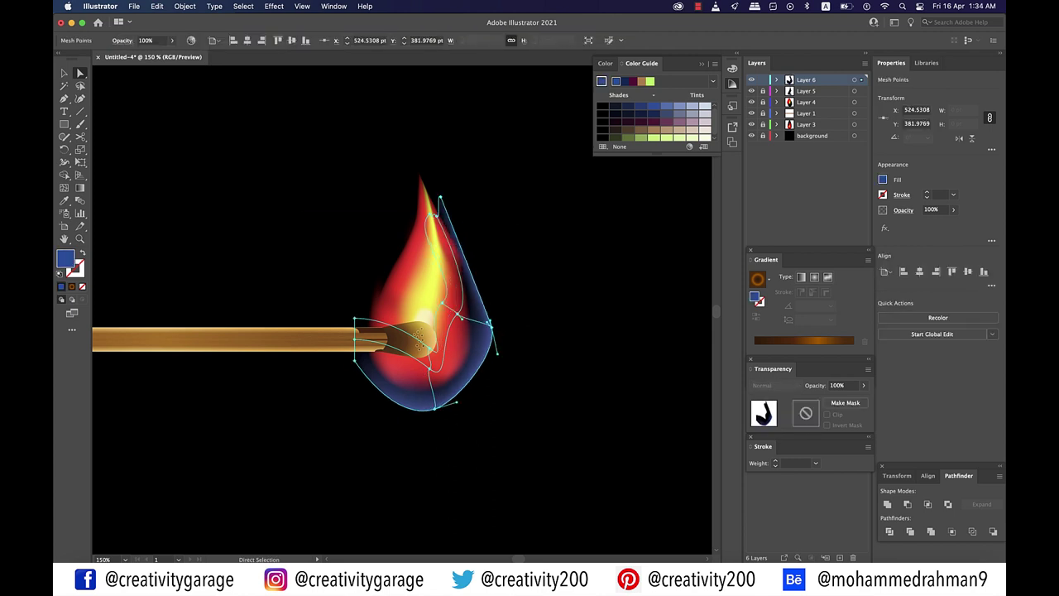
pyautogui.click(506, 311)
pyautogui.moveTo(495, 317)
pyautogui.mouseDown()
pyautogui.moveTo(489, 245)
pyautogui.moveTo(497, 301)
pyautogui.mouseUp()
pyautogui.press('super+shift+a')
pyautogui.press('super+minus')
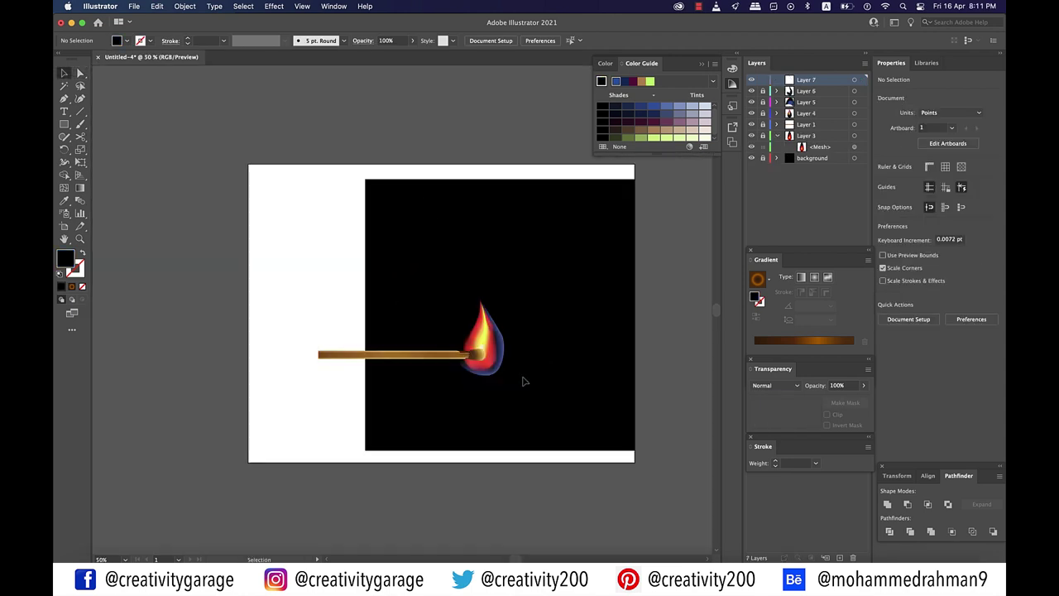
# Draw a black rectangle about 41 by 107 pt over the flame's left half, ending just above the match head
pyautogui.scroll(3, 523, 381)
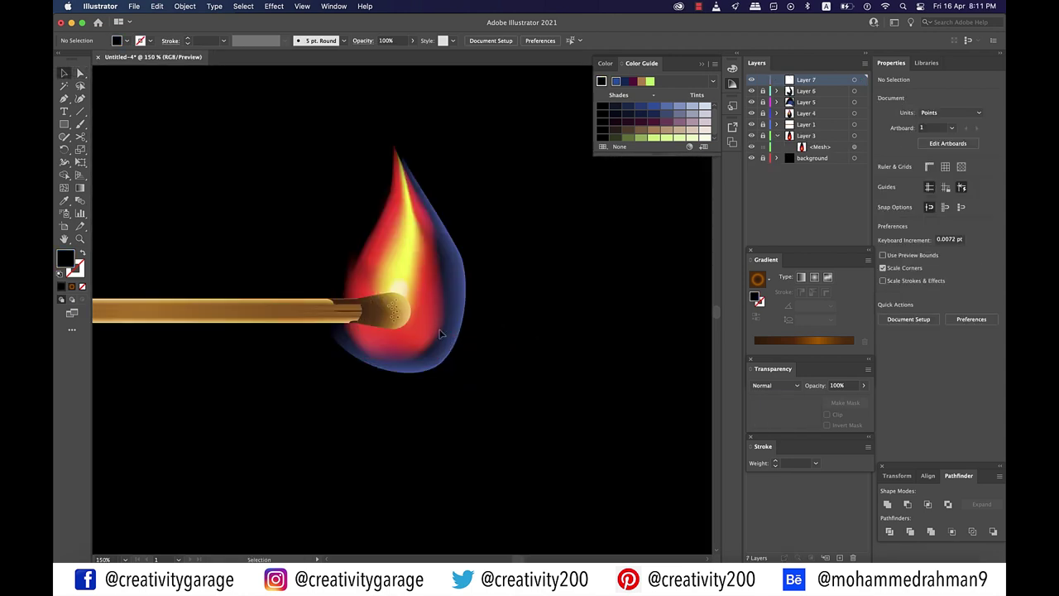
pyautogui.scroll(-1, 440, 333)
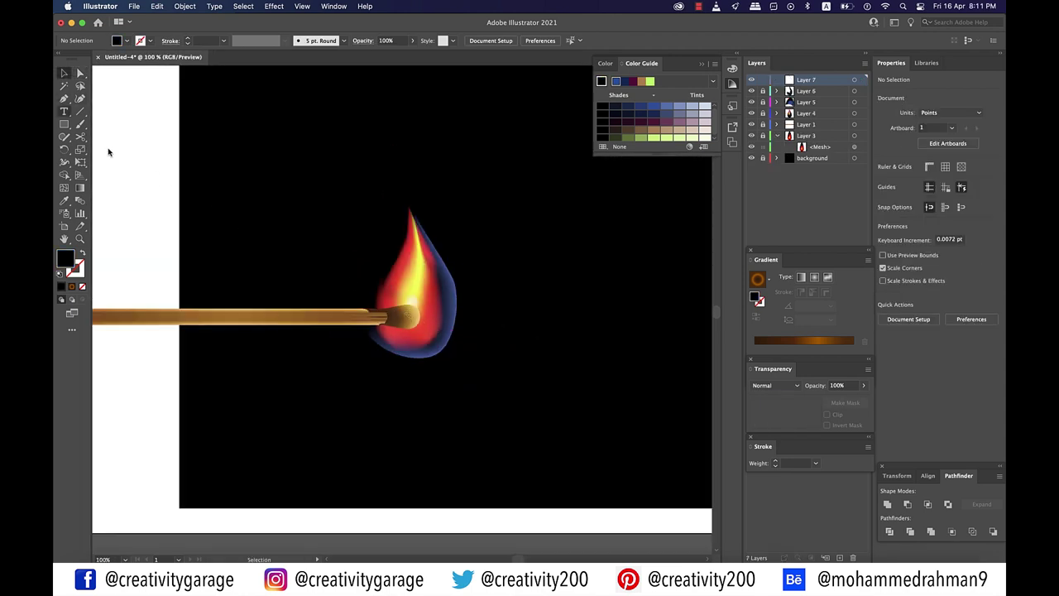
pyautogui.click(64, 123)
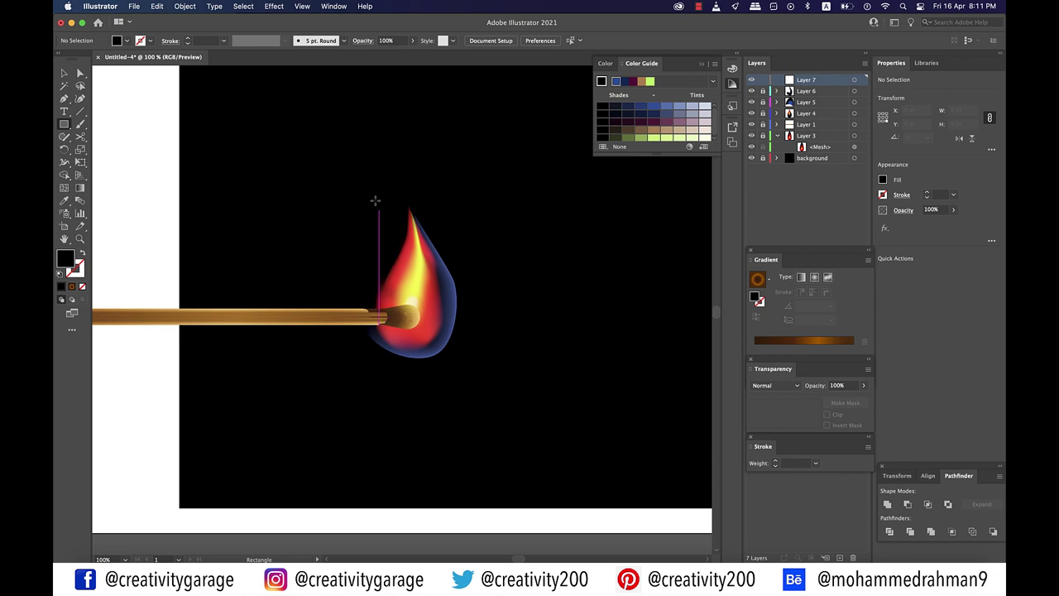
pyautogui.moveTo(375, 200); pyautogui.dragTo(415, 304)
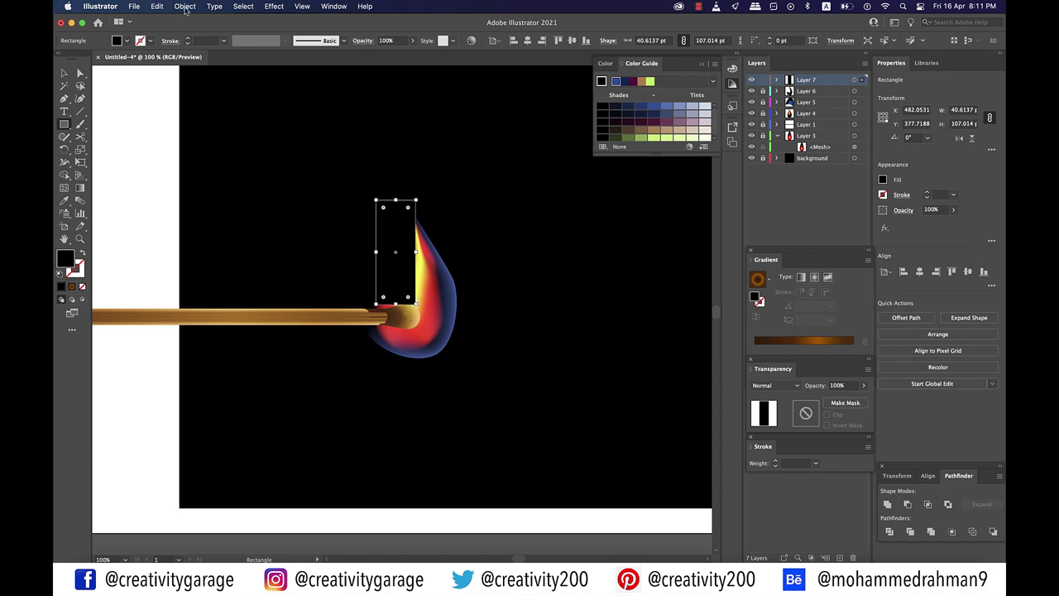
# Convert the tall rectangle to a gradient mesh with 3 rows, 3 columns and Flat appearance
pyautogui.click(186, 7)
pyautogui.click(221, 186)
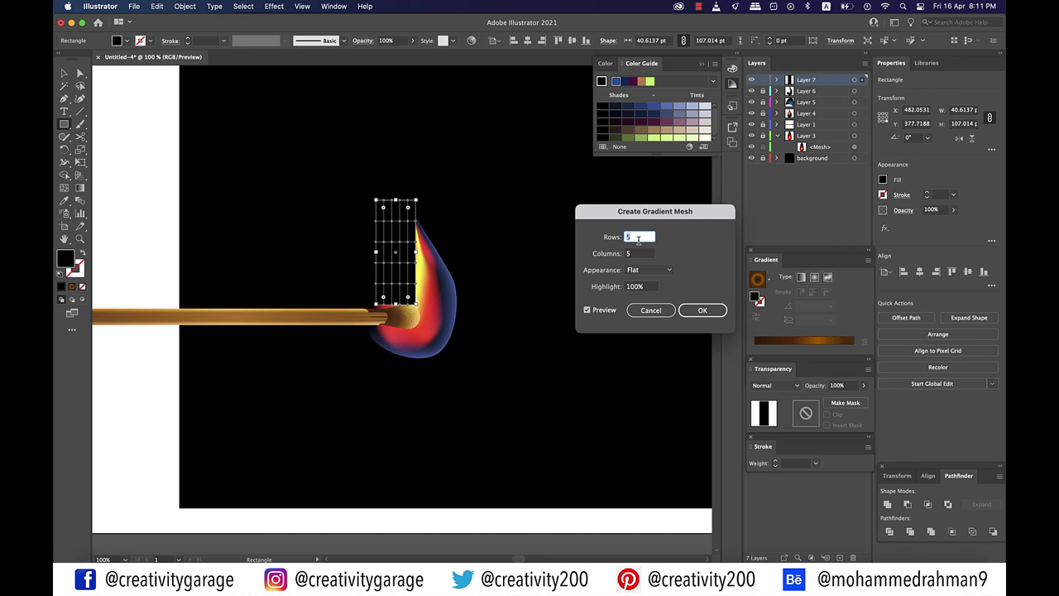
pyautogui.write('3')
pyautogui.press('Tab')
pyautogui.write('3')
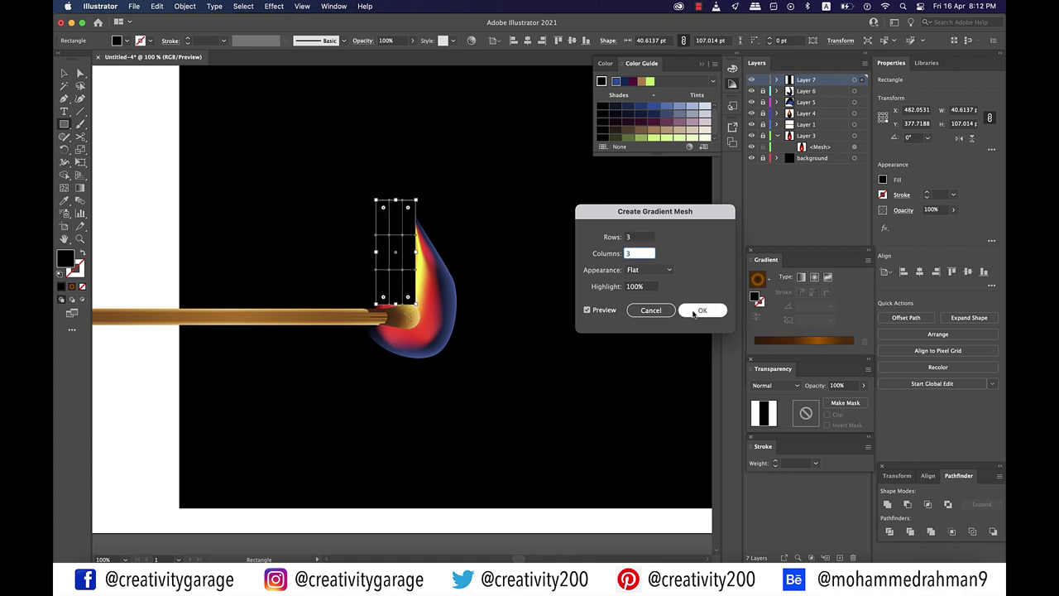
pyautogui.click(694, 312)
pyautogui.click(65, 74)
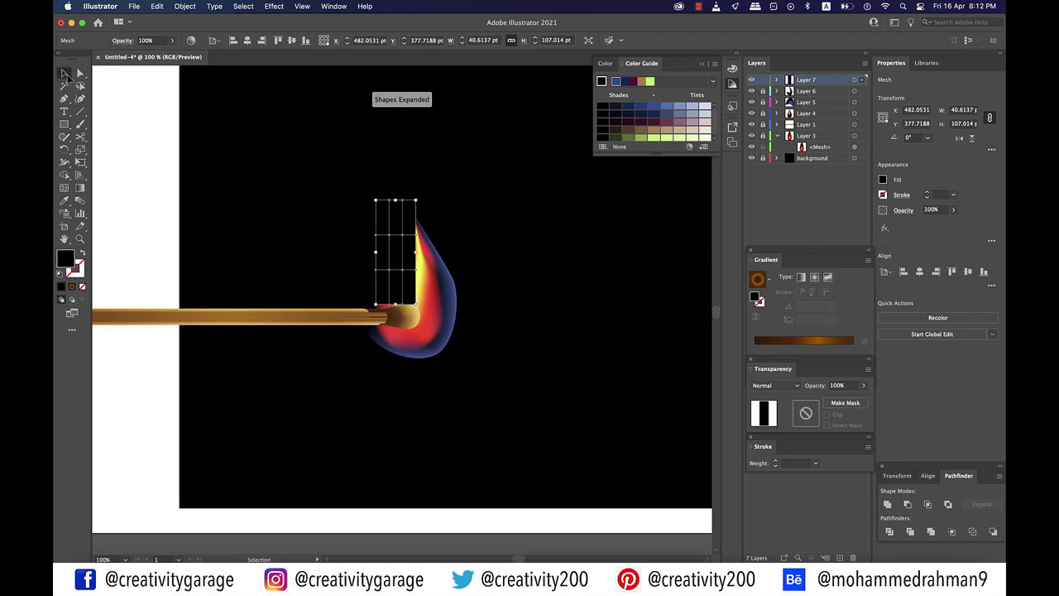
# Set the new black gradient mesh's blending mode to Screen
pyautogui.click(774, 385)
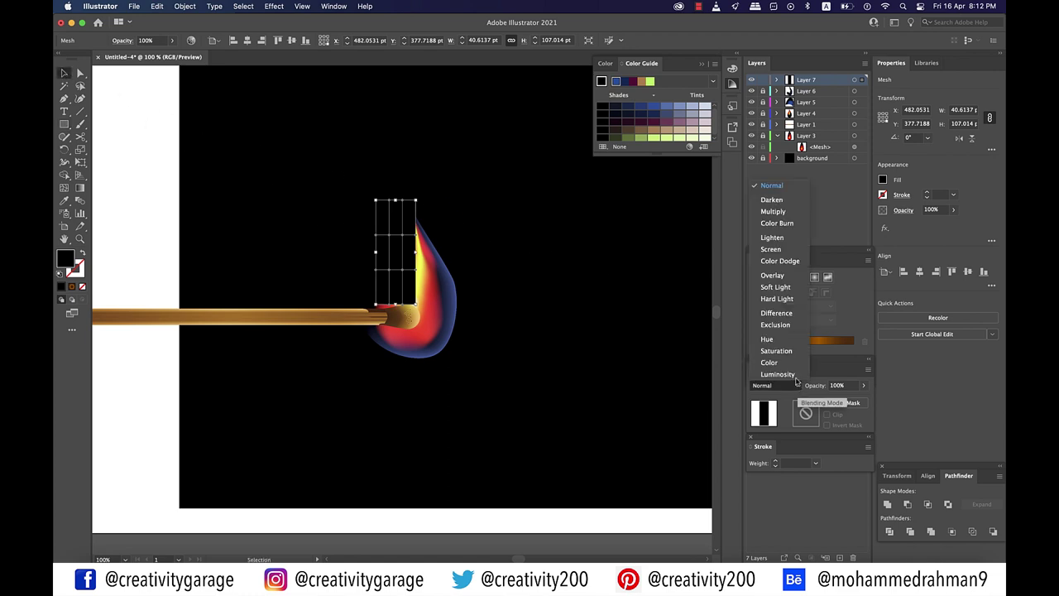
pyautogui.click(771, 250)
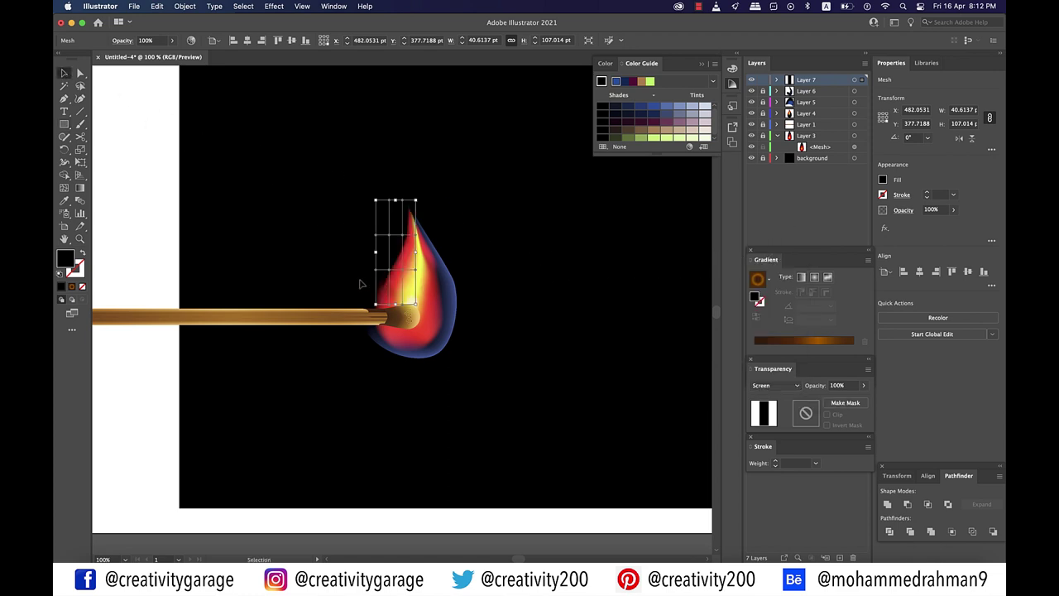
pyautogui.scroll(1, 360, 280)
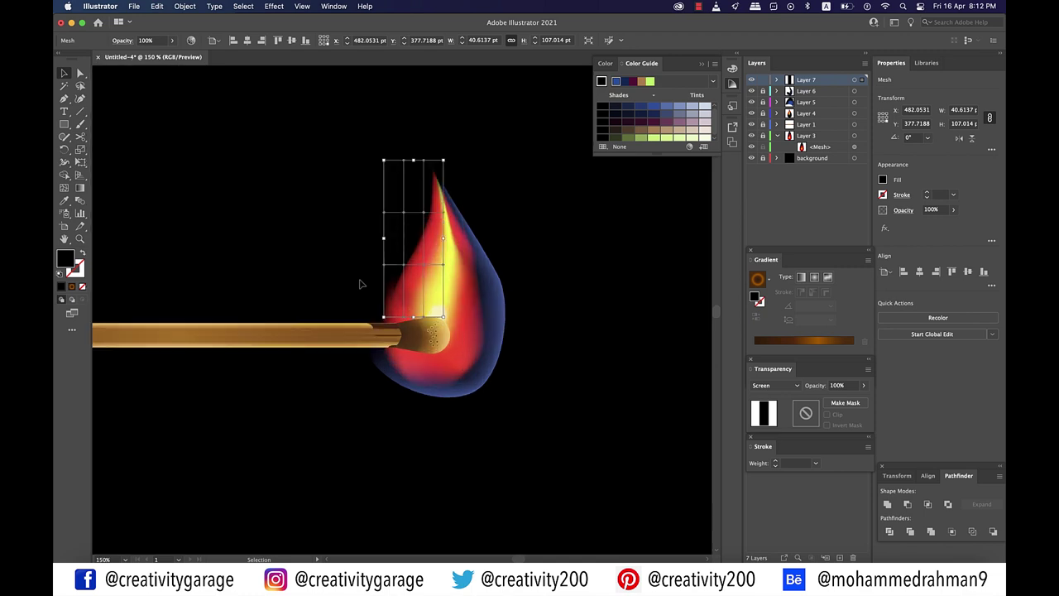
# Color the three lower mesh points on the new mesh's left edge blue, leaving the top-left corner point black
pyautogui.press('a')
pyautogui.click(384, 317)
pyautogui.click(882, 181)
pyautogui.click(831, 226)
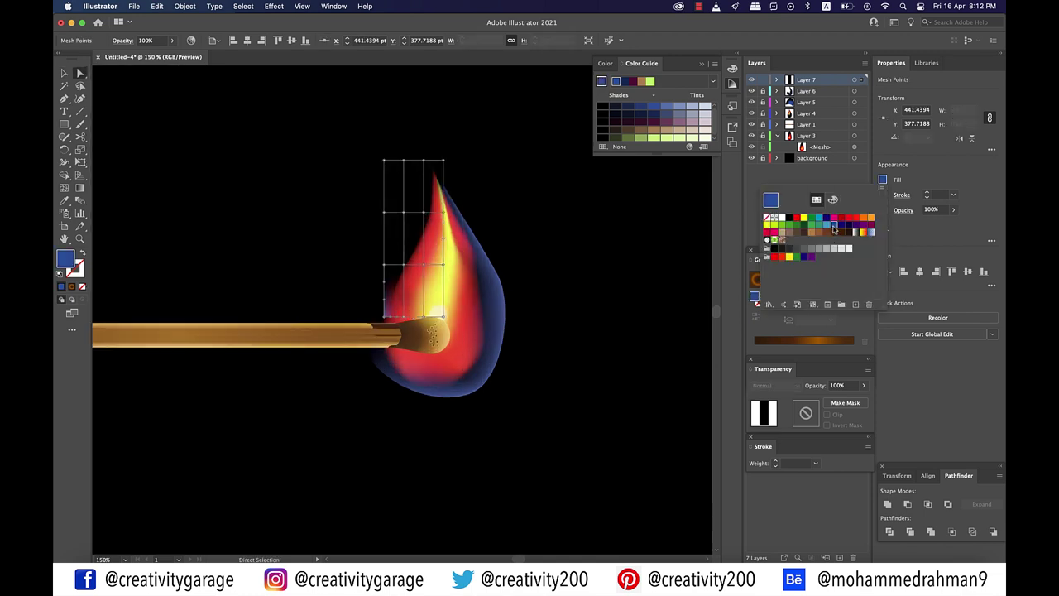
pyautogui.click(385, 266)
pyautogui.click(882, 179)
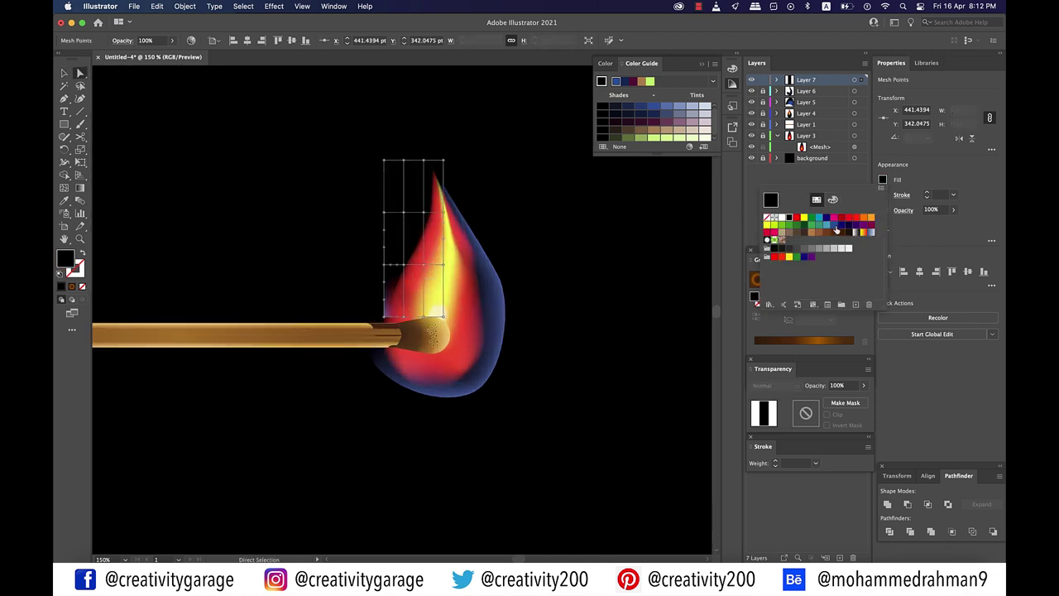
pyautogui.click(385, 214)
pyautogui.click(882, 180)
pyautogui.click(834, 228)
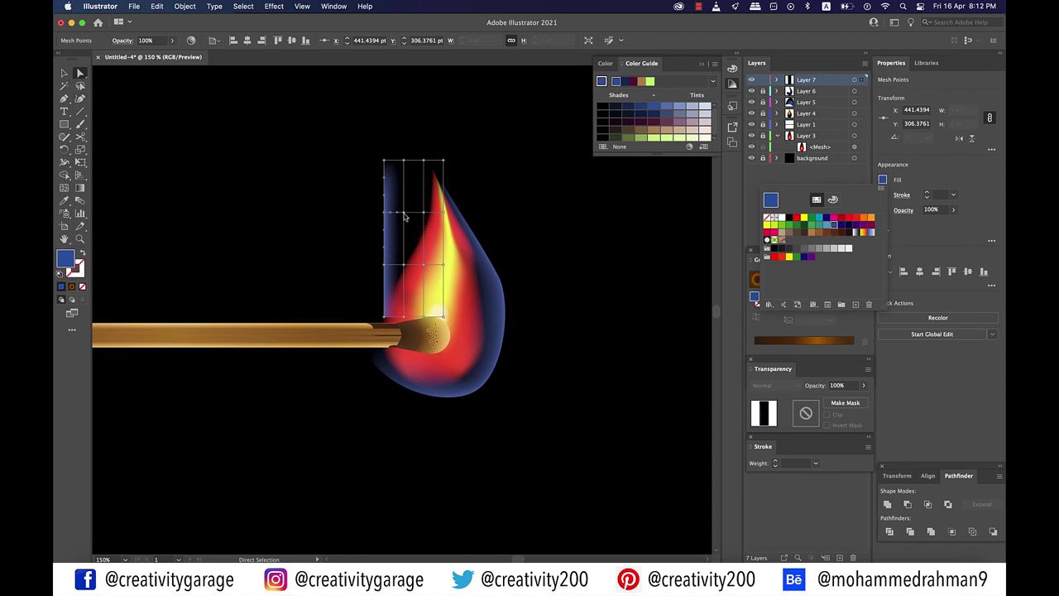
# Lasso the mesh points above the bottom row and rotate them clockwise about the mesh's base to lean toward the flame's tip
pyautogui.click(405, 216)
pyautogui.press('q')
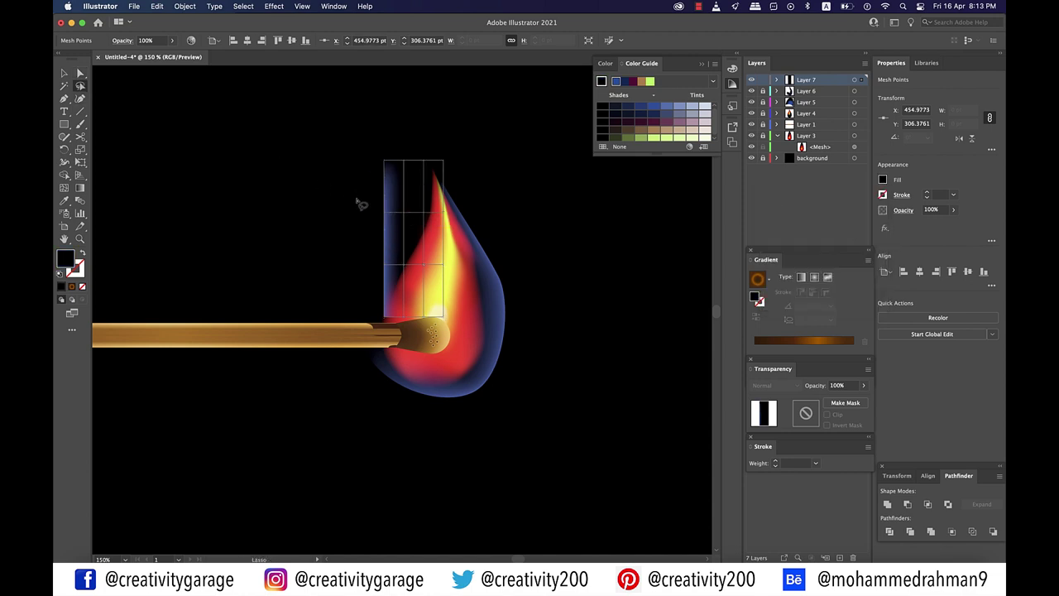
pyautogui.moveTo(364, 278)
pyautogui.mouseDown()
pyautogui.moveTo(428, 282)
pyautogui.moveTo(458, 271)
pyautogui.moveTo(480, 203)
pyautogui.moveTo(459, 155)
pyautogui.moveTo(433, 133)
pyautogui.moveTo(377, 144)
pyautogui.mouseUp()
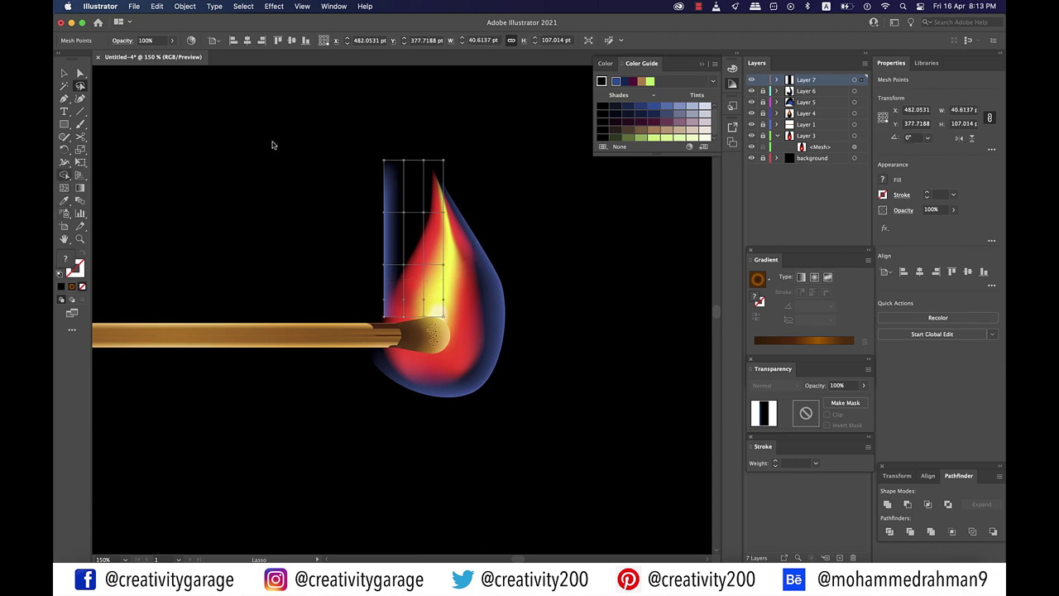
pyautogui.click(63, 149)
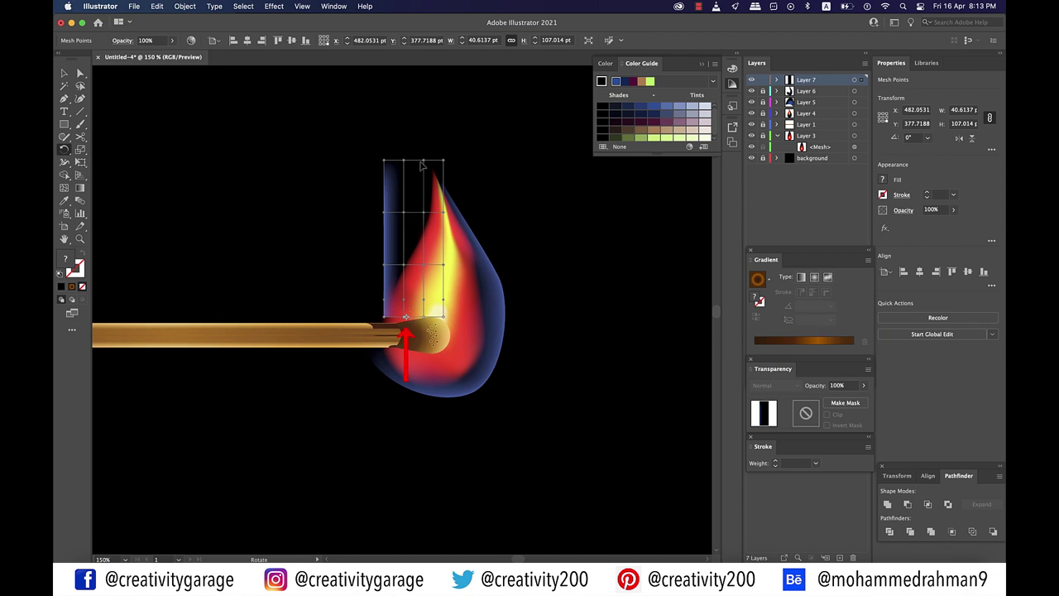
pyautogui.moveTo(421, 165)
pyautogui.mouseDown()
pyautogui.moveTo(478, 172)
pyautogui.moveTo(429, 167)
pyautogui.mouseUp()
# Adjust the leaning mesh's left-edge points to follow the flame's left outline up to the tip, and deselect the mesh
pyautogui.click(81, 73)
pyautogui.scroll(-1, 429, 168)
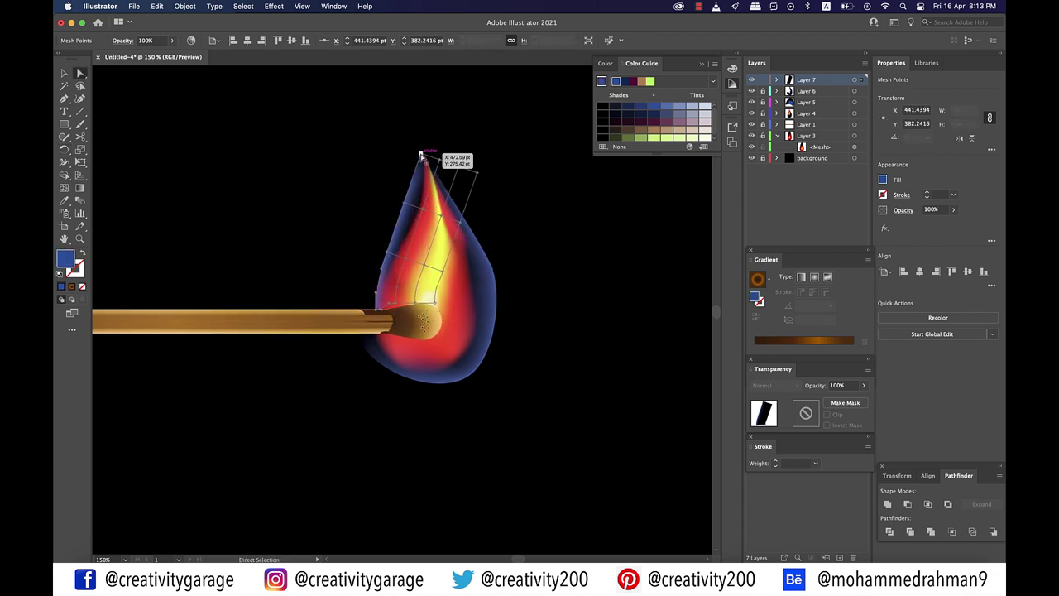
pyautogui.click(423, 211)
pyautogui.moveTo(404, 203); pyautogui.dragTo(408, 205)
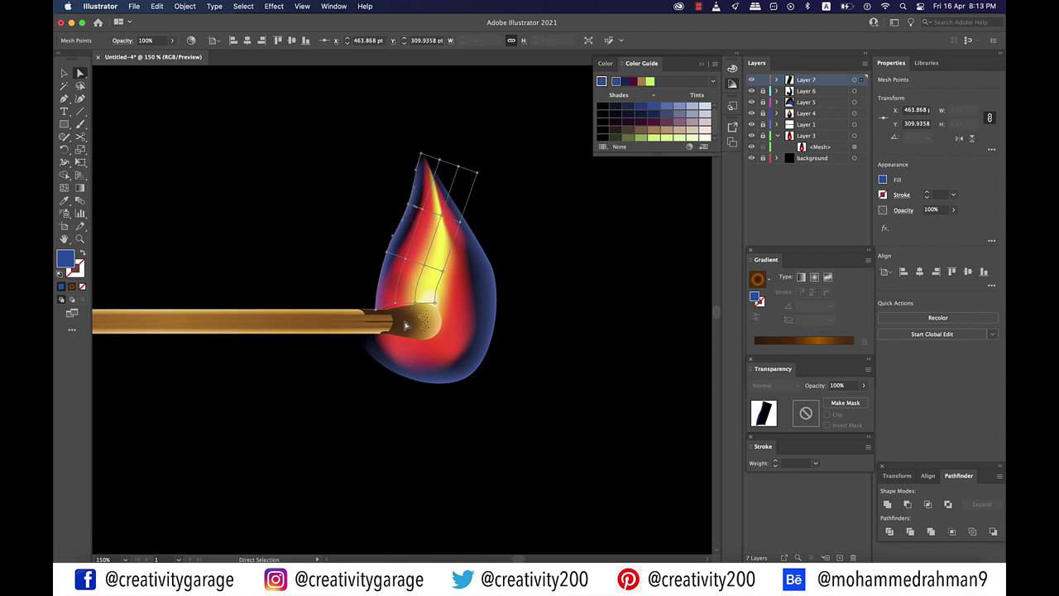
pyautogui.click(65, 73)
pyautogui.click(609, 281)
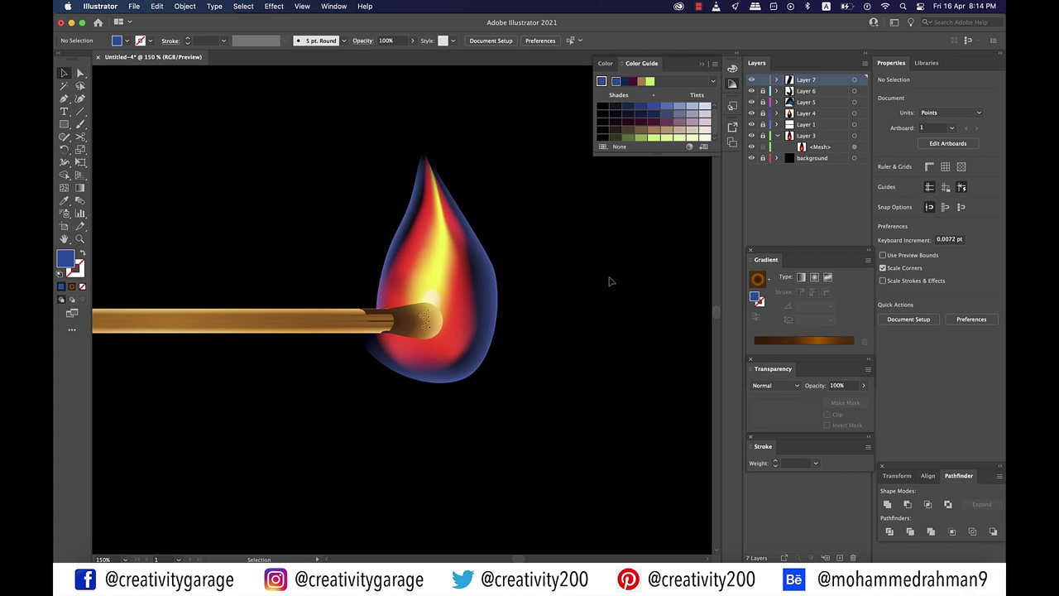
pyautogui.scroll(-1, 609, 282)
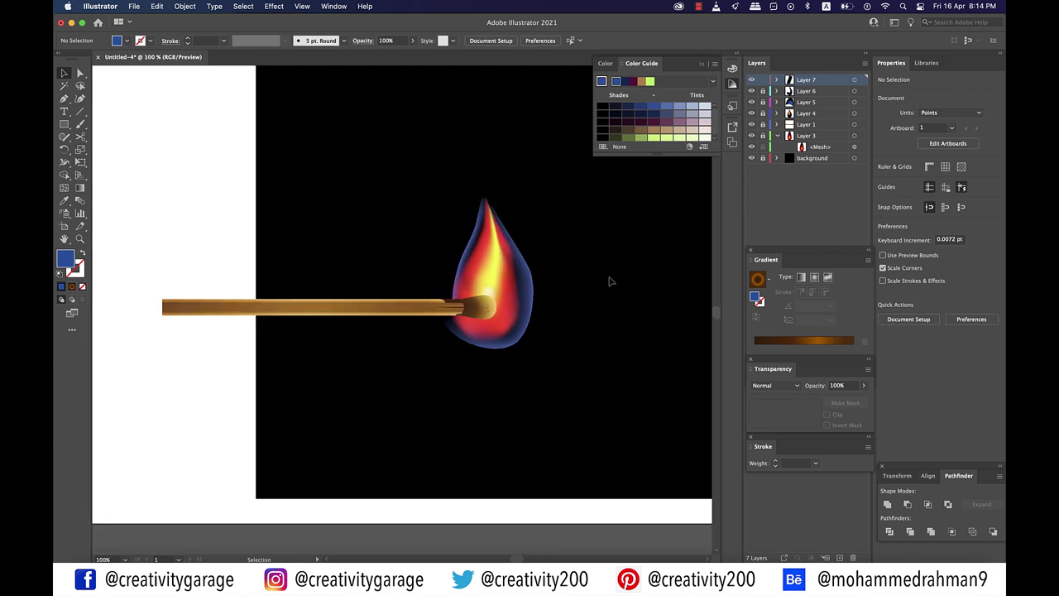